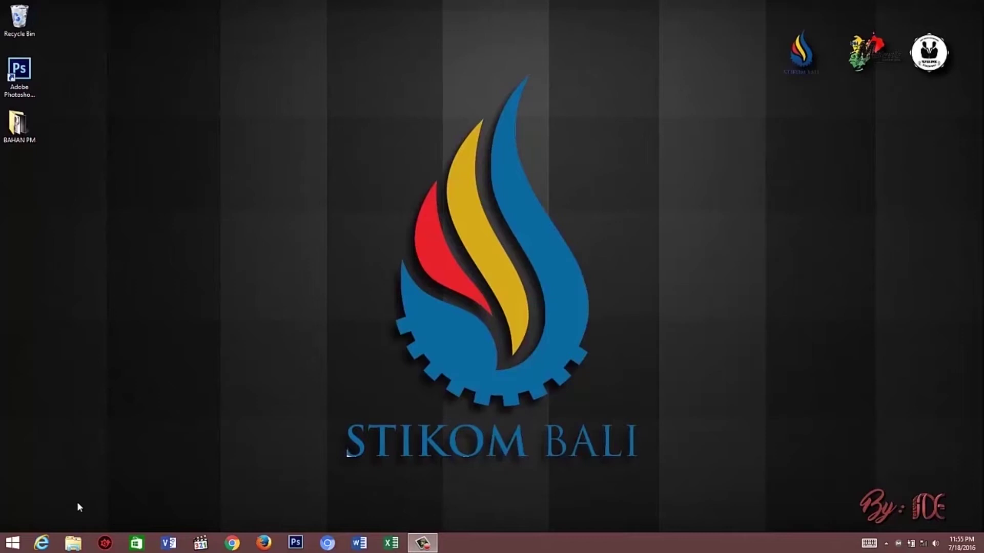
Launch Adobe Photoshop CS6 from its desktop shortcut.
left_click(23, 81)
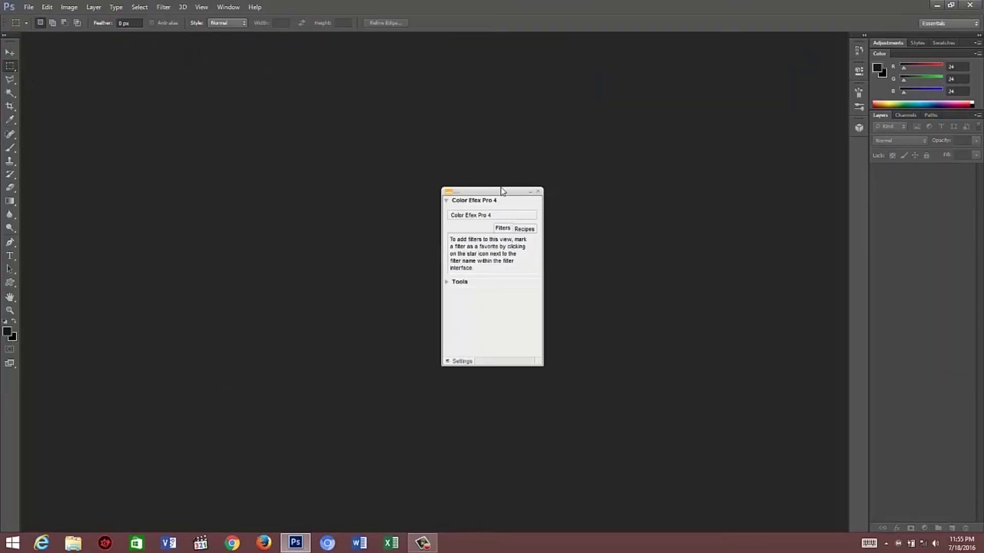
Close the Color Efex Pro 4 panel and apply a workspace layout from Window > Workspace.
left_click(538, 192)
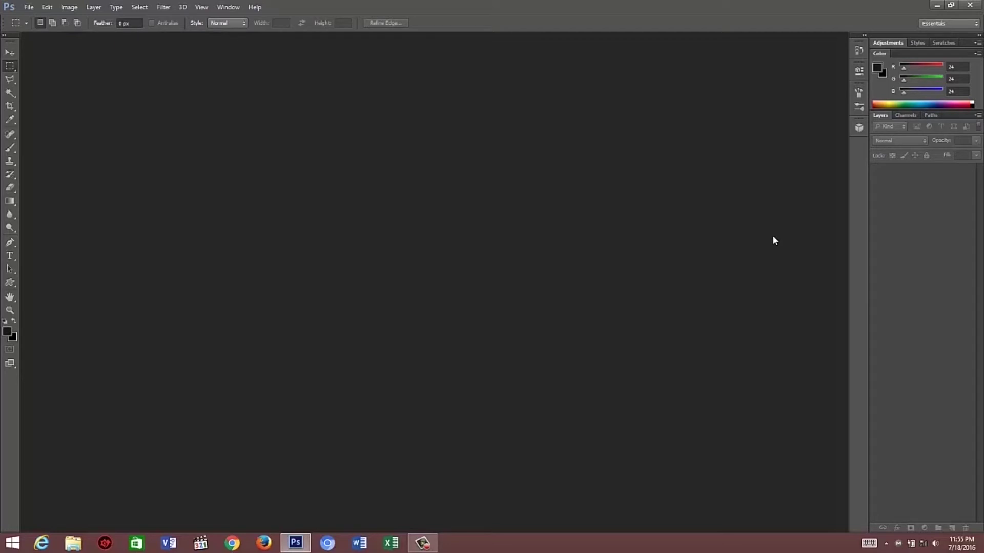
left_click(228, 7)
mouse_move(318, 36)
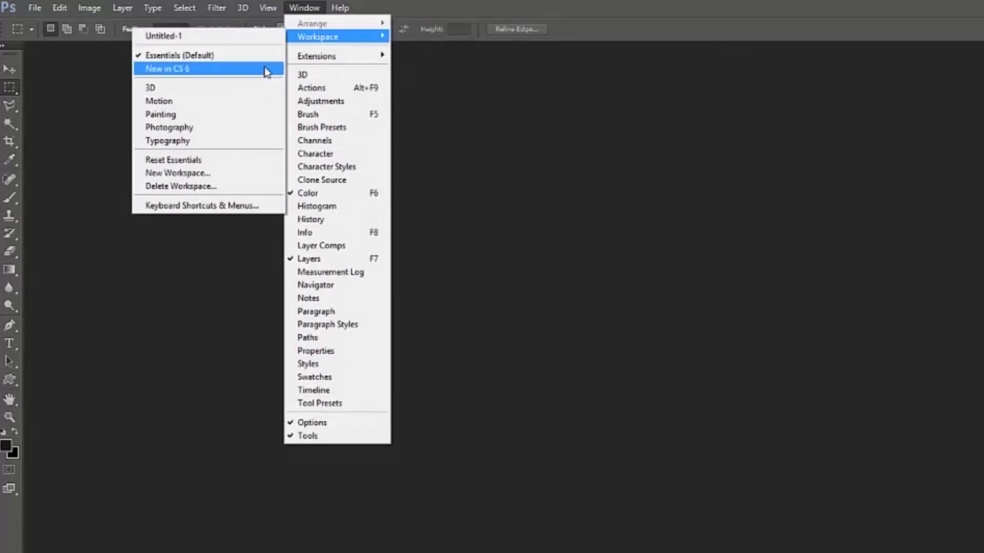
left_click(260, 57)
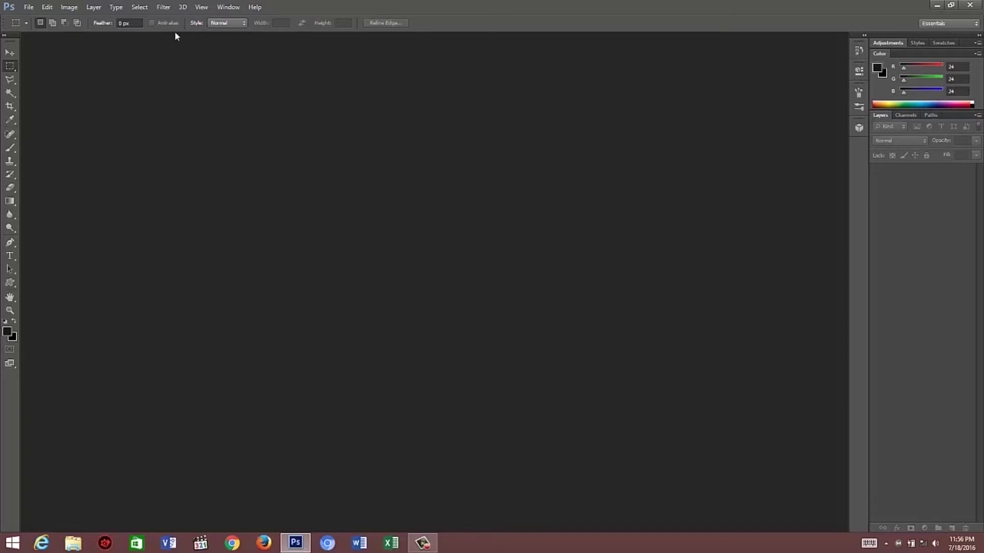
left_click(31, 6)
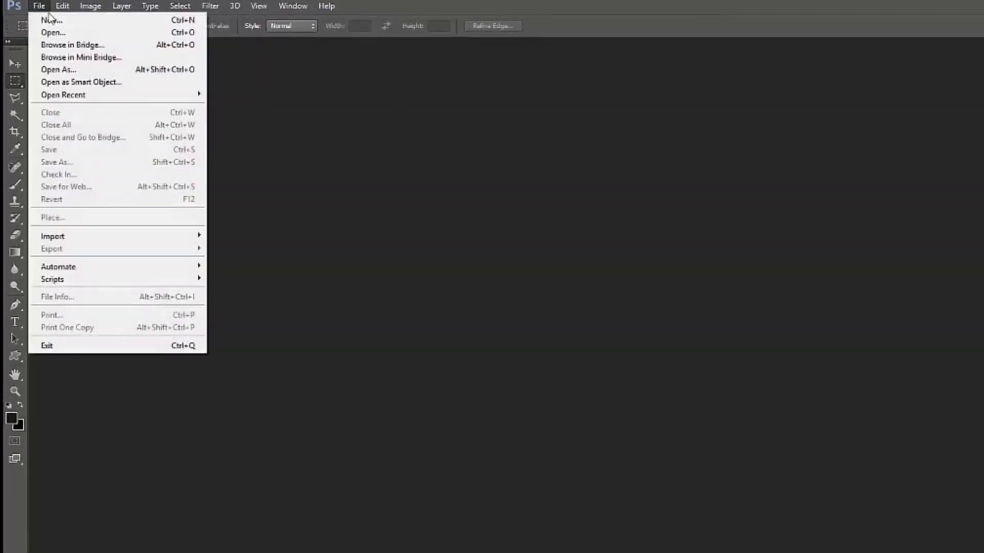
Create a new International Paper A4 document (210 × 297 mm) at 200 pixels/inch.
left_click(51, 19)
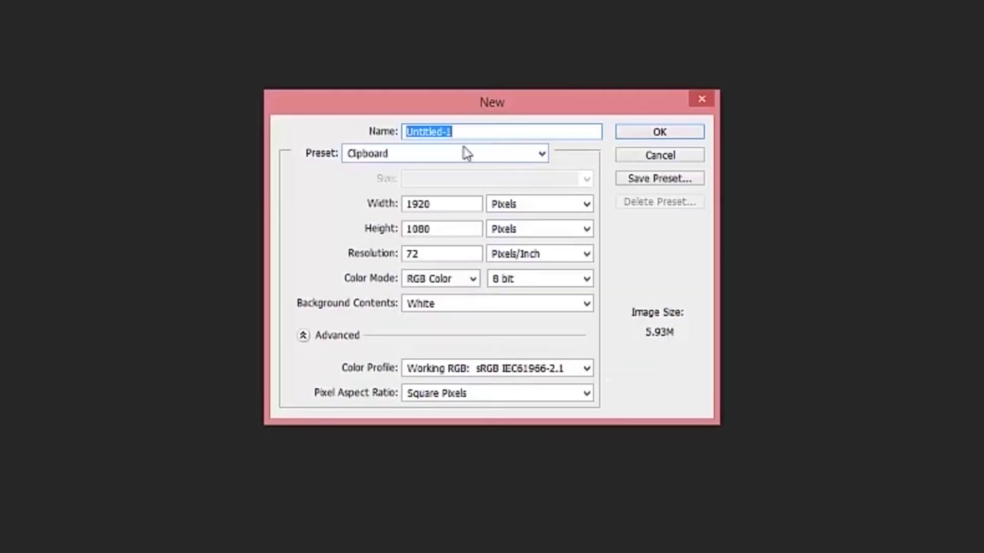
left_click(394, 154)
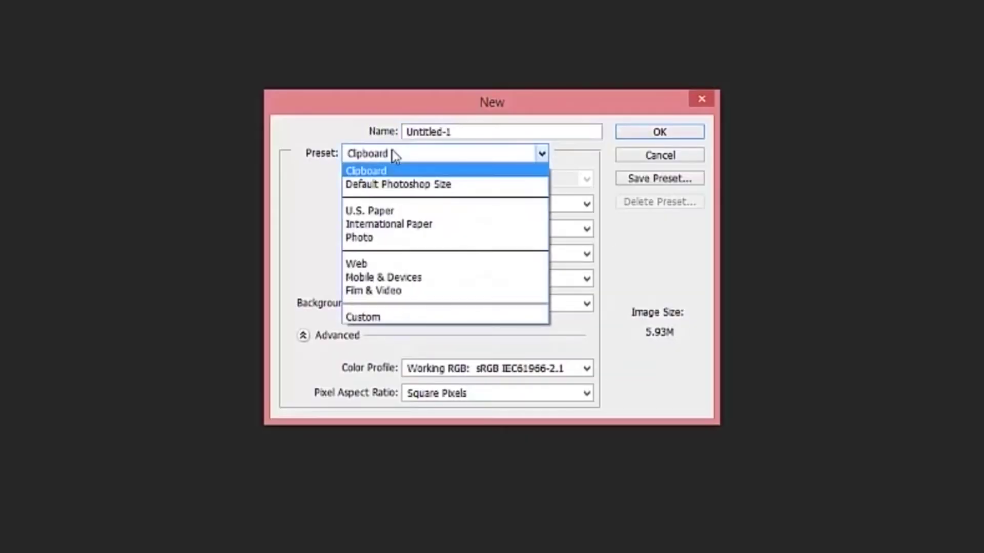
left_click(486, 226)
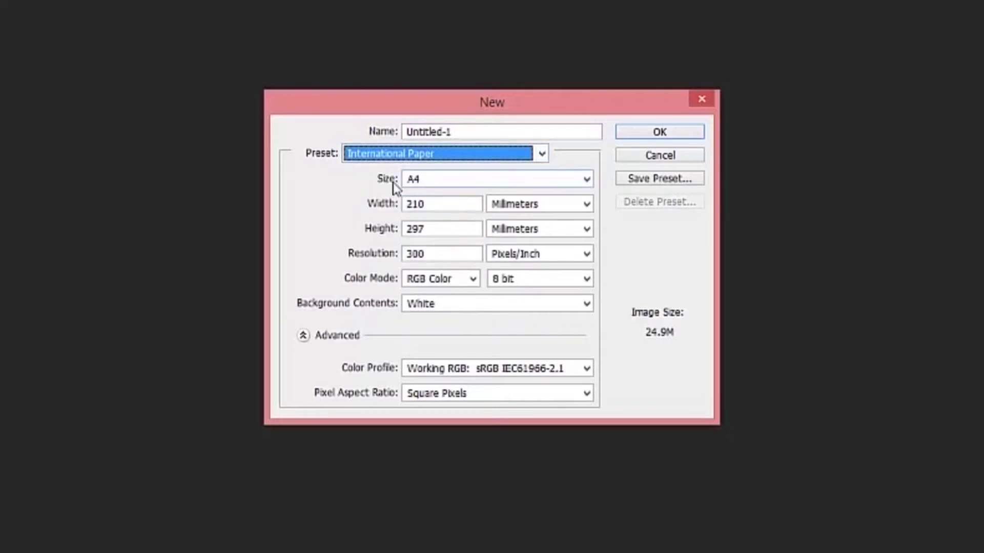
left_click(408, 181)
left_click(420, 199)
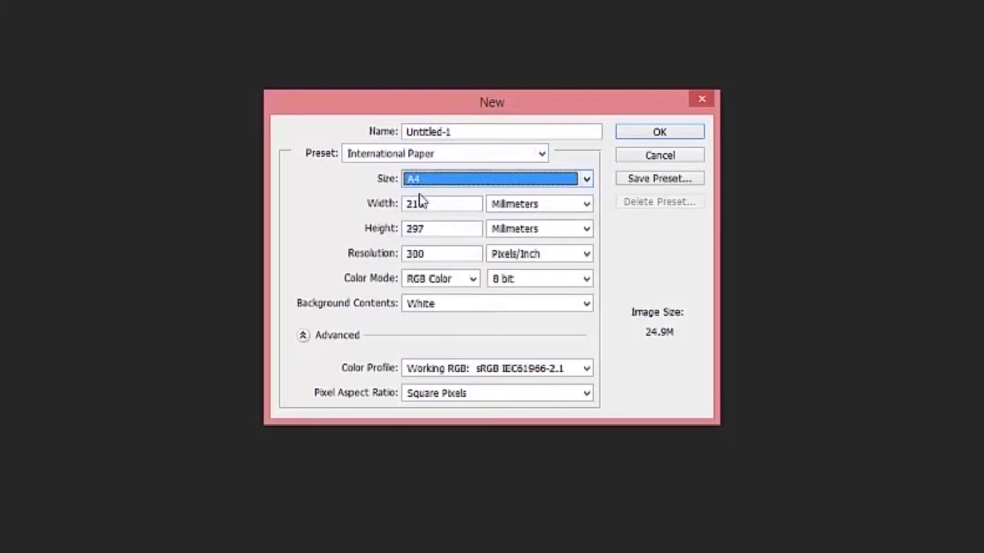
left_click(449, 252)
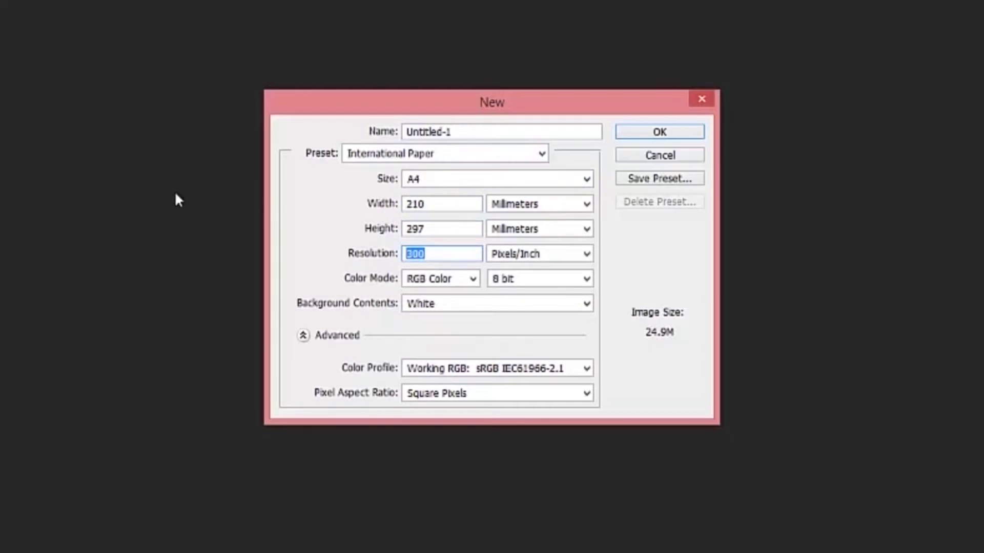
type("200")
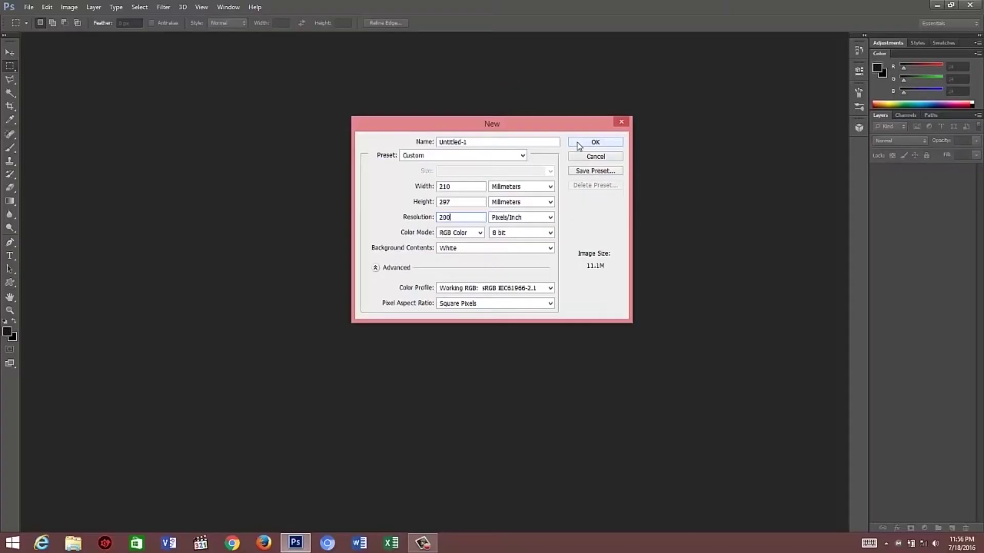
left_click(634, 135)
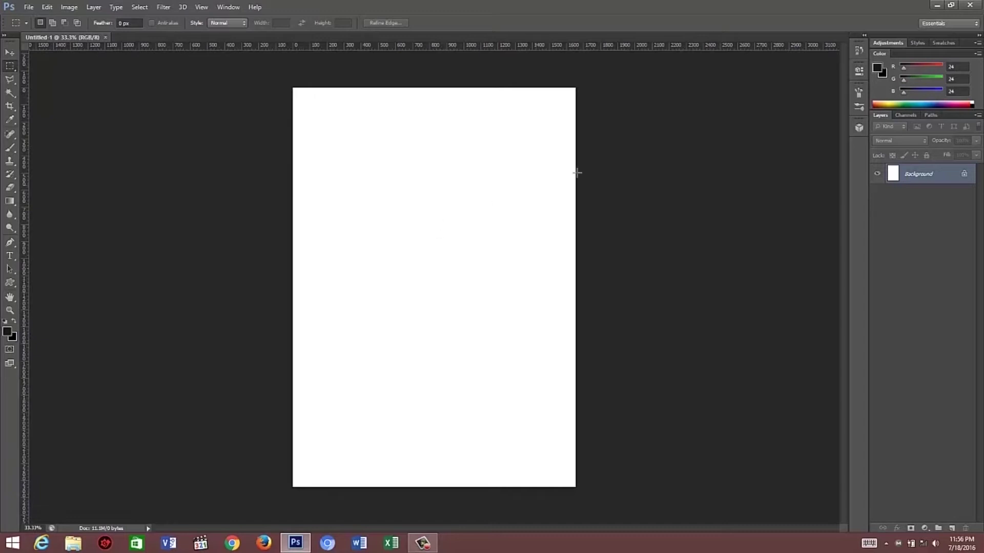
Drag the cr7 photo from the BAHAN PM folder into the Photoshop document.
left_click(936, 5)
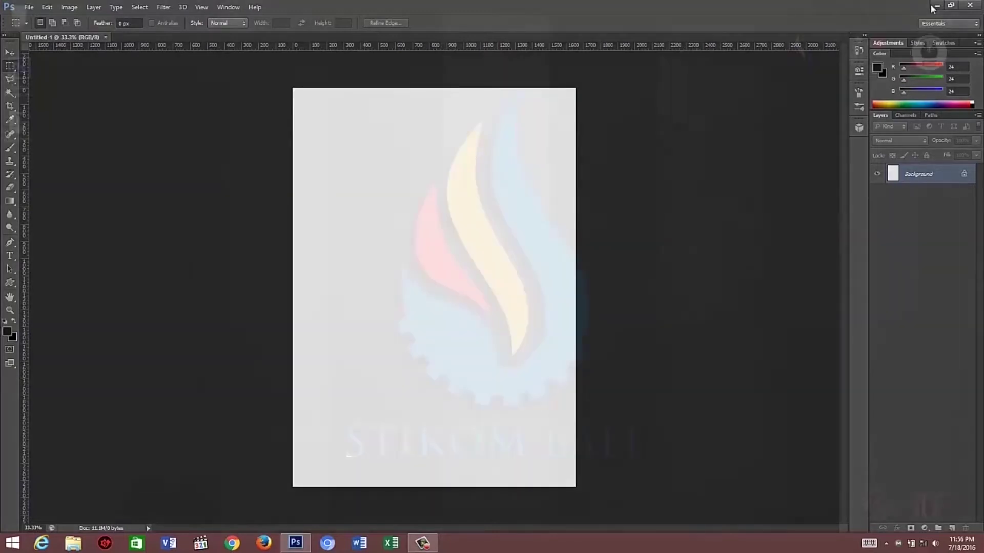
double_click(10, 126)
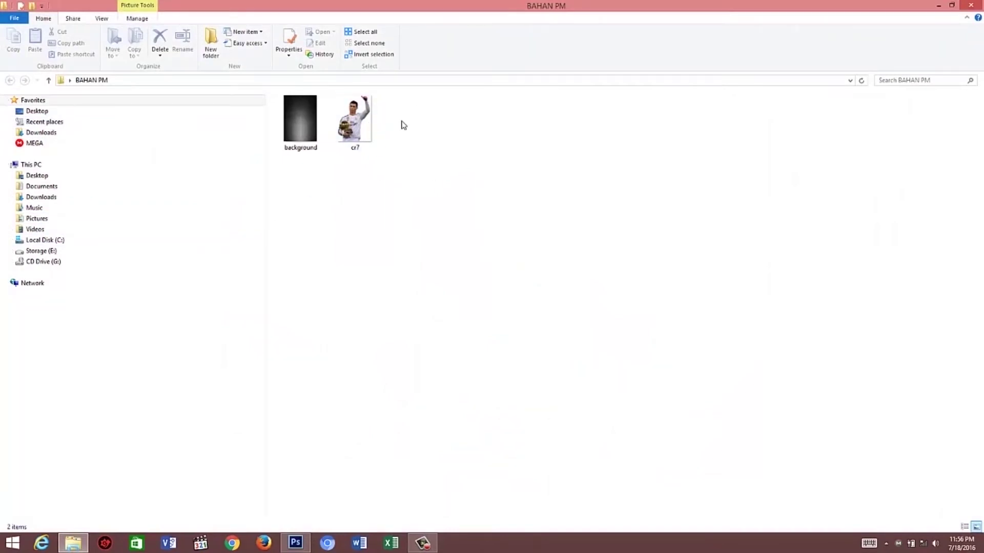
left_click(363, 125)
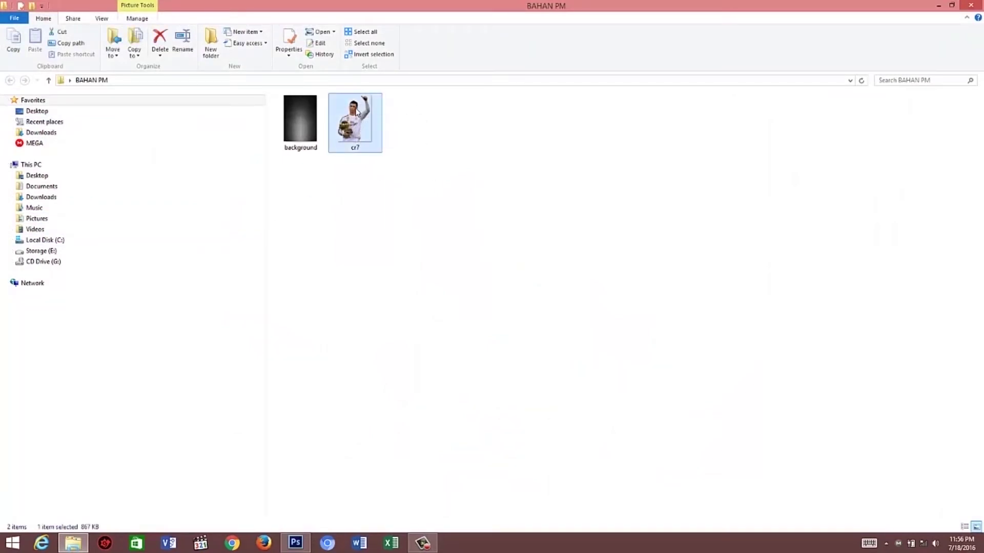
mouse_move(367, 125)
left_mouse_down()
mouse_move(344, 428)
mouse_move(381, 354)
left_mouse_up()
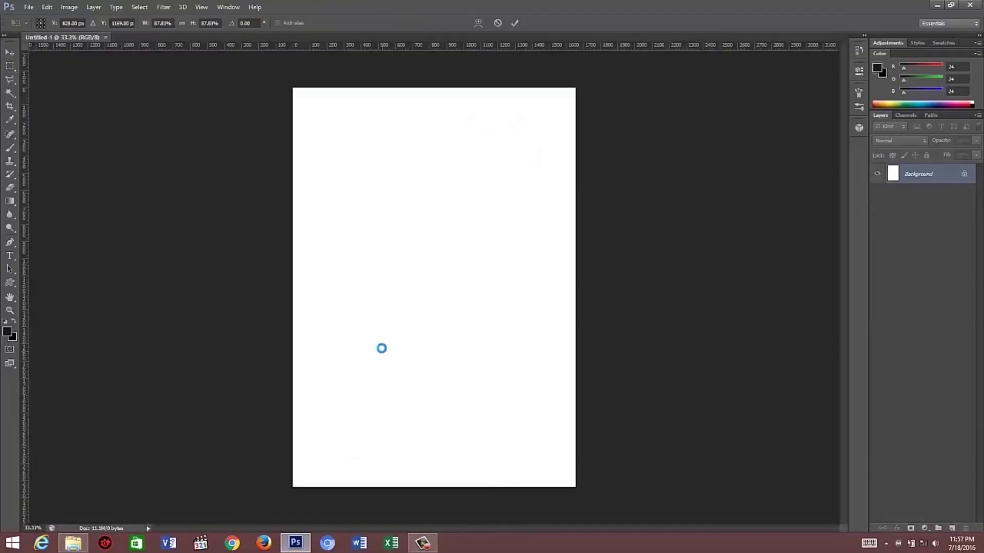
Commit the placed cr7 photo and reposition it on the A4 canvas with the Move tool.
left_click(516, 24)
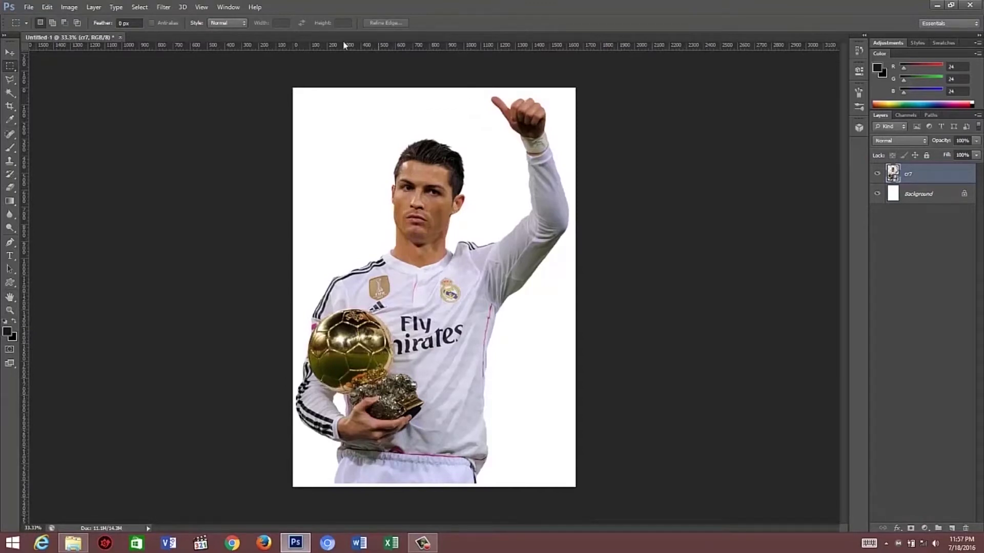
left_click(12, 53)
left_click_drag(419, 291, 423, 303)
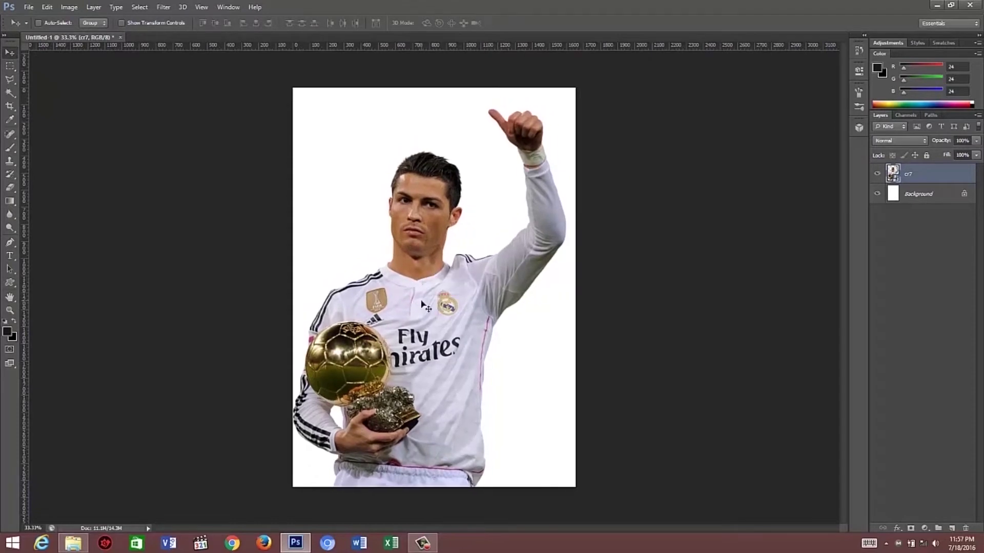
left_click_drag(423, 303, 413, 283)
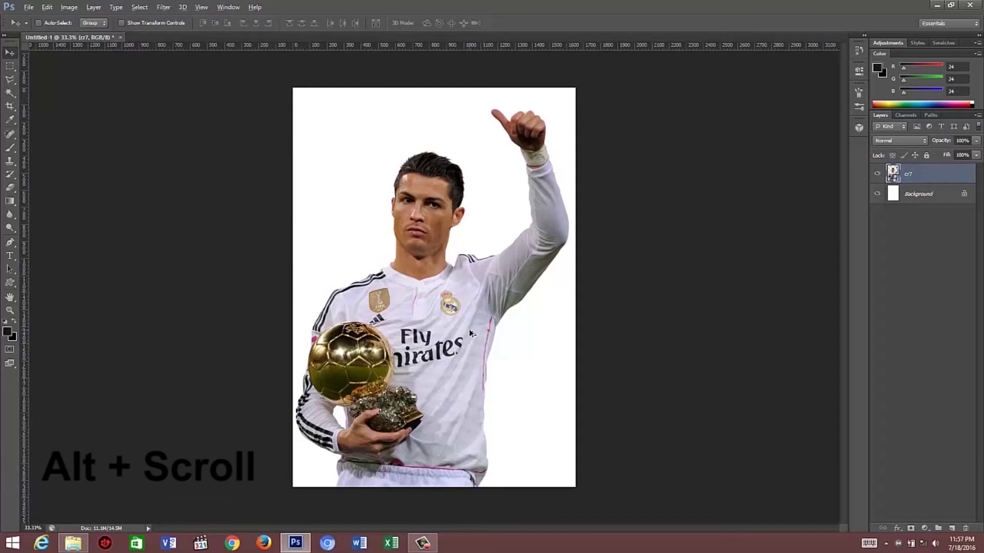
Undo the cr7 photo's last two moves with Ctrl+Alt+Z, restoring its earlier placement.
scroll(487, 316, "up", 1)
scroll(476, 298, "up", 2)
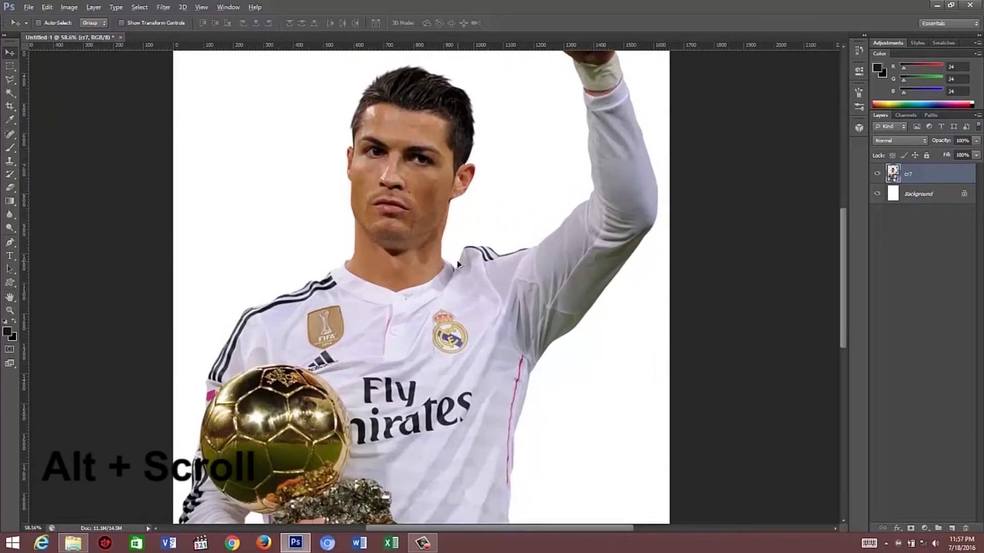
scroll(461, 266, "up", 2)
scroll(450, 259, "down", 2)
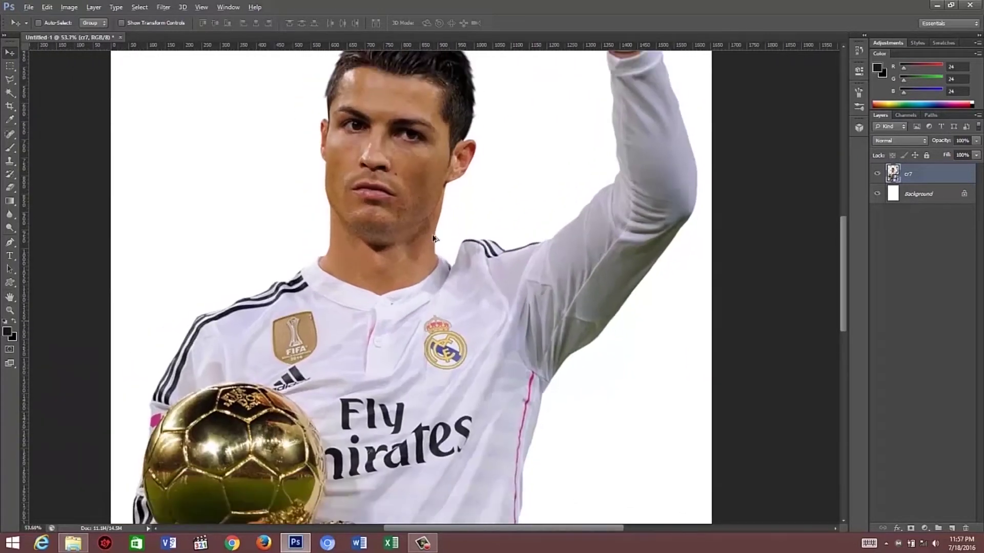
scroll(441, 246, "down", 2)
scroll(432, 237, "down", 2)
scroll(433, 241, "down", 1)
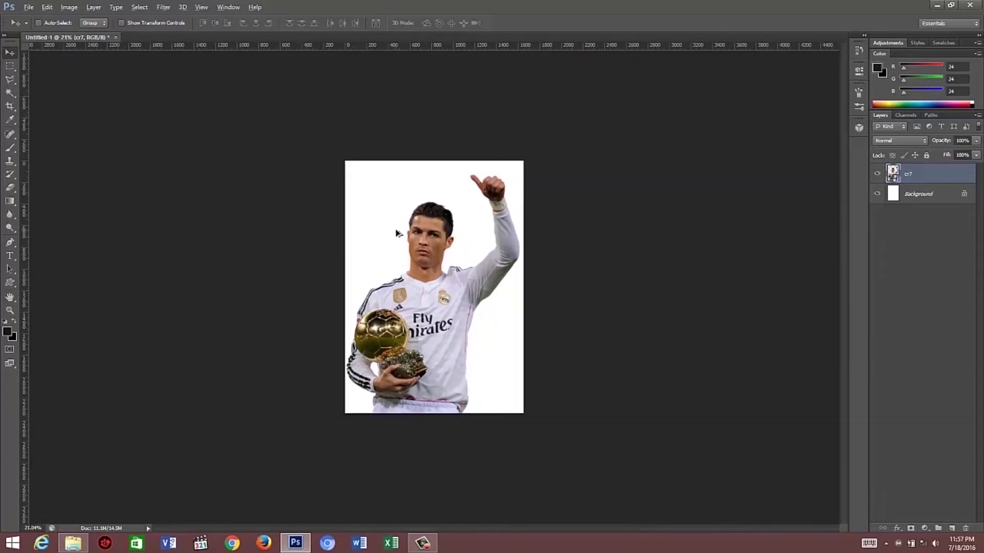
scroll(369, 228, "up", 3)
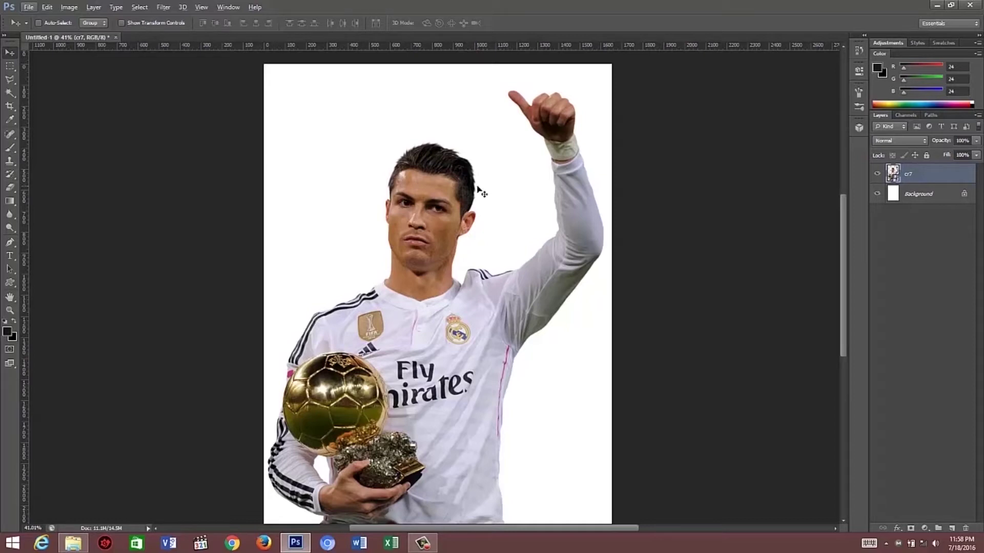
key("ctrl+alt+z")
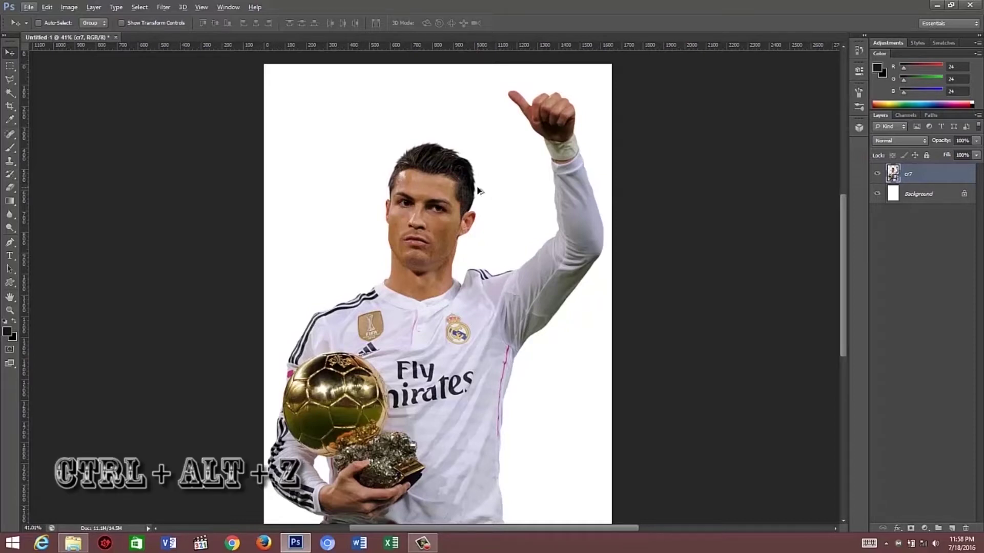
key("ctrl+alt+z")
scroll(478, 192, "down", 3)
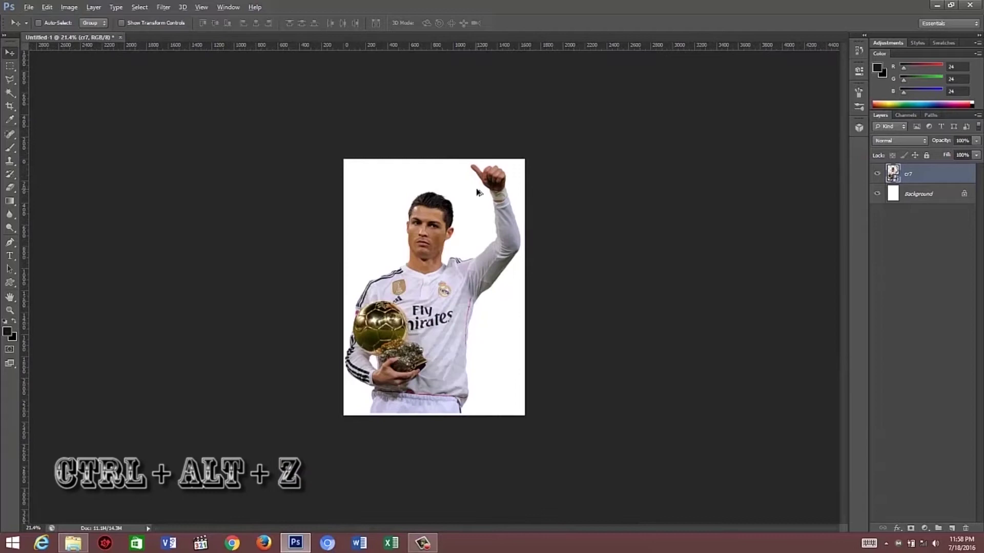
scroll(476, 197, "up", 2)
scroll(482, 288, "up", 1)
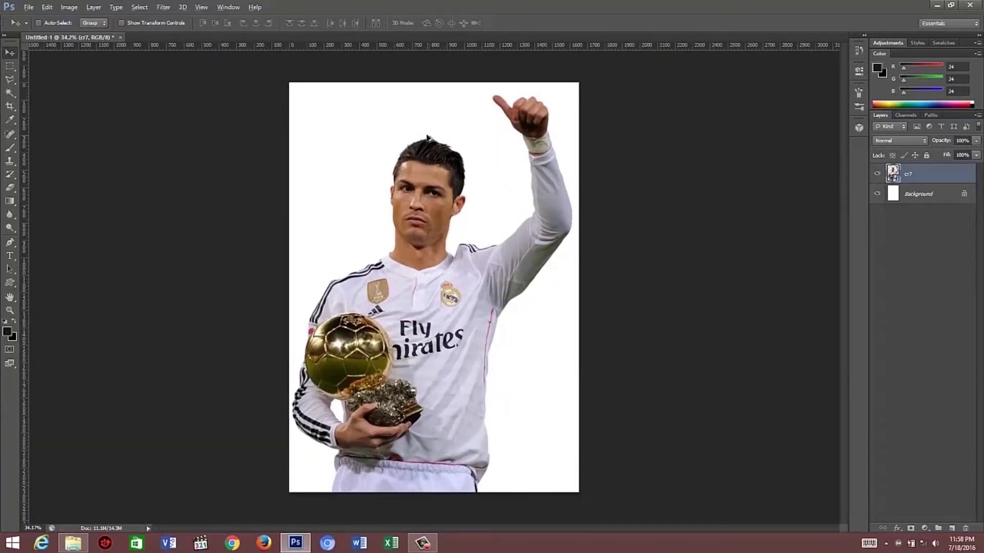
scroll(429, 138, "up", 2)
scroll(430, 137, "up", 3)
scroll(429, 137, "up", 3)
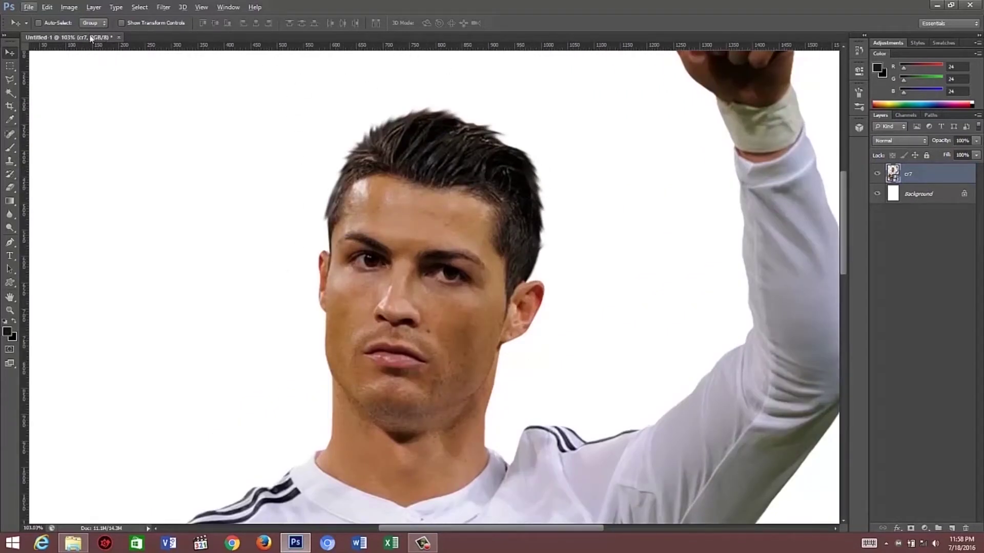
With the Pen tool, trace the jawline and right side of the head up past the ear.
left_click(9, 243)
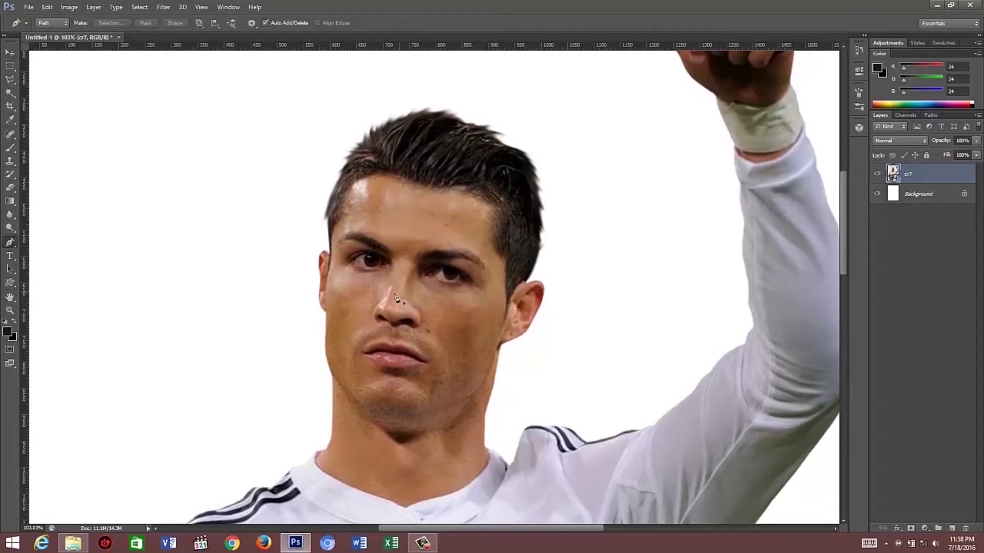
left_click(335, 380)
scroll(362, 416, "up", 3)
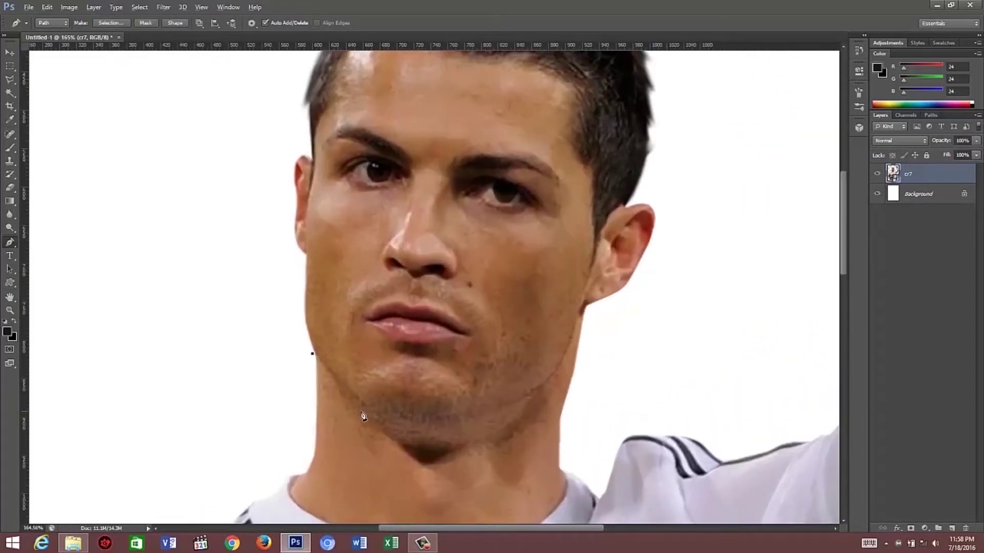
scroll(363, 416, "up", 2)
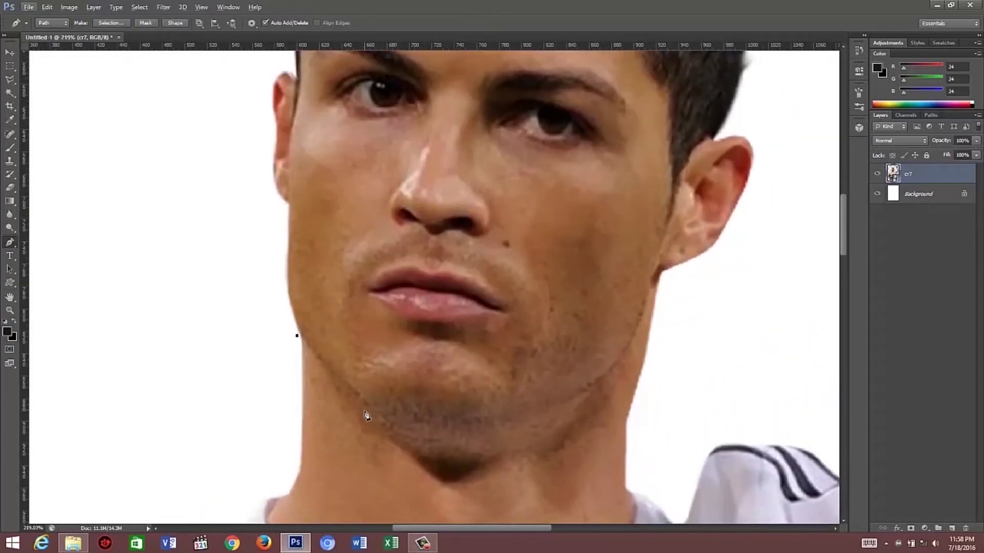
key("alt")
left_click_drag(382, 416, 394, 425)
left_click(603, 373)
left_click(664, 273)
scroll(665, 272, "down", 3, "alt")
left_click(730, 373)
left_click(778, 257)
Continue the path across above the hair and down the left side, closing it at the chin.
left_click(770, 81)
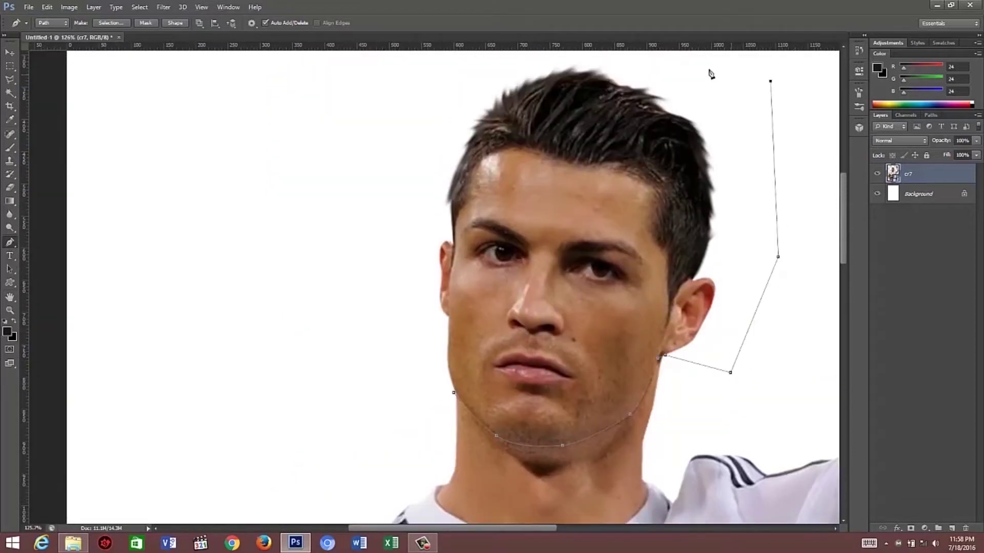
scroll(664, 64, "up", 1)
left_click(663, 82)
left_click(592, 66)
left_click(498, 74)
left_click(421, 94)
left_click(375, 203)
left_click(372, 310)
left_click(402, 409)
left_click(423, 431)
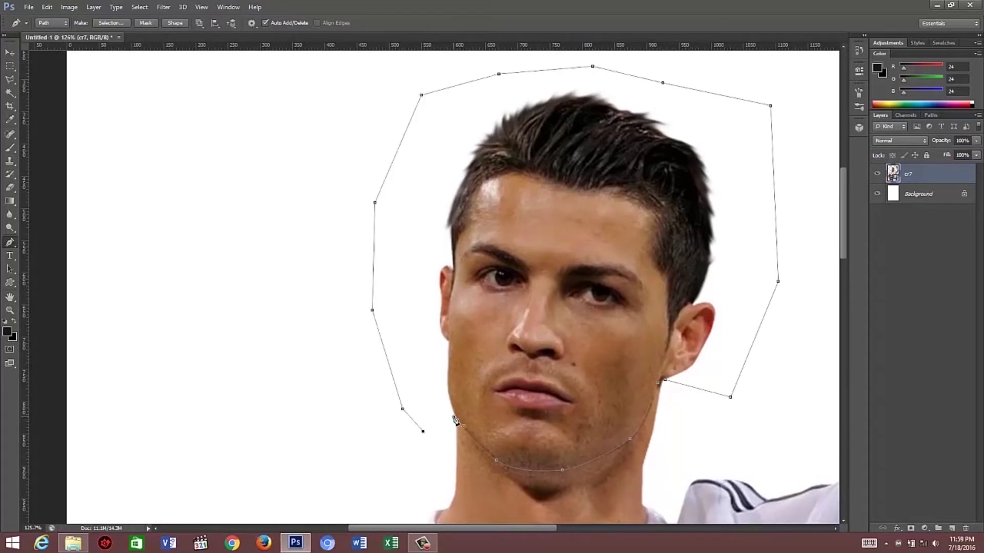
left_click(454, 418)
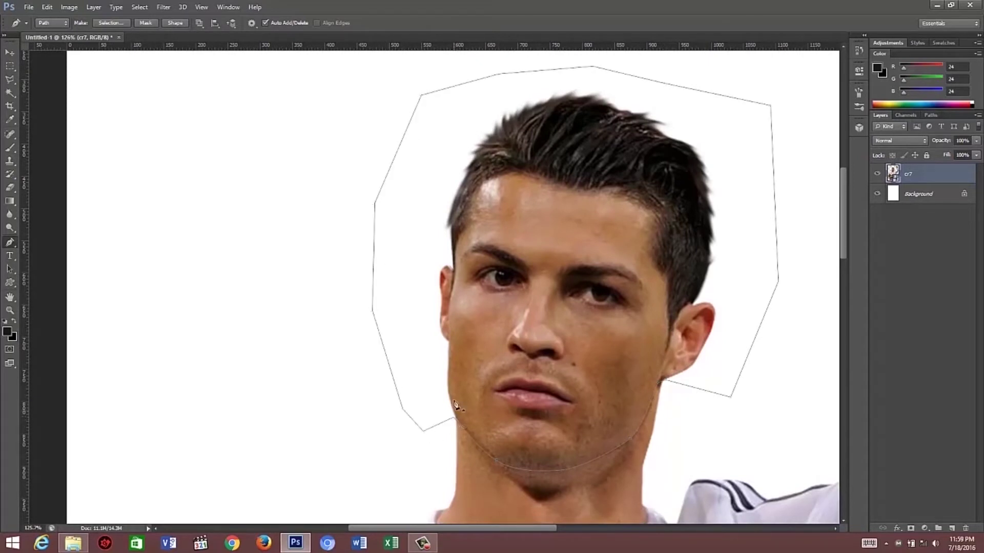
Make a selection from the head path, copy it to a new layer, and name it kepala.
right_click(502, 283)
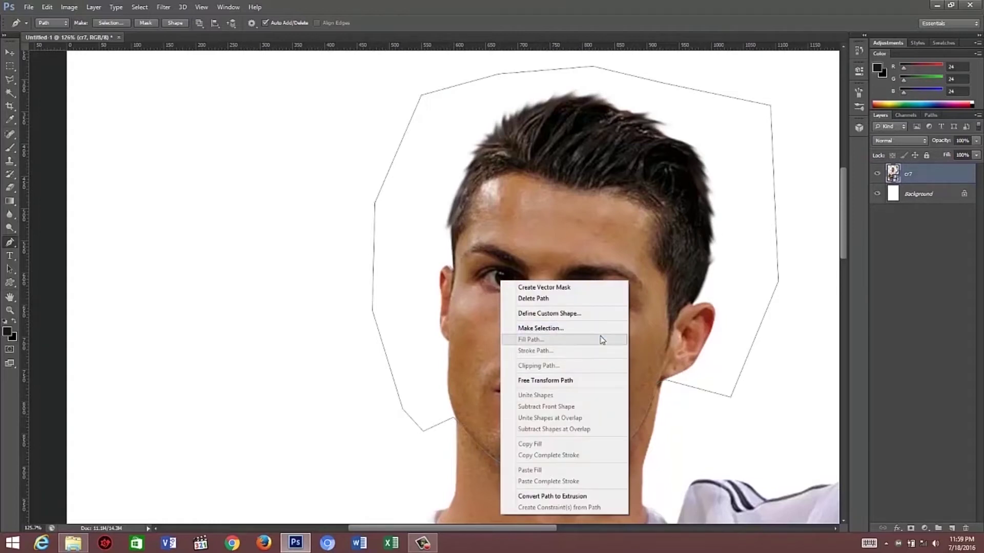
right_click(647, 186)
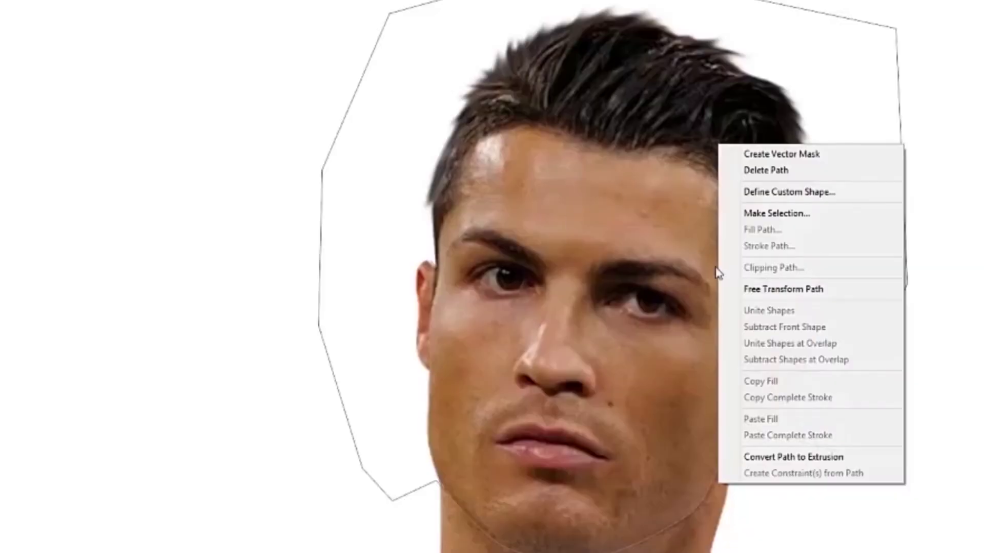
left_click(823, 214)
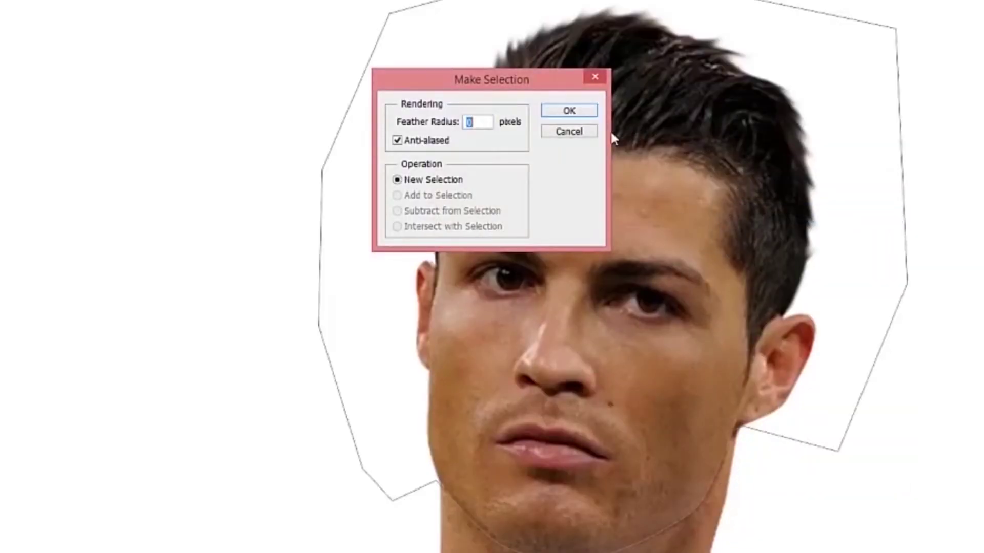
left_click(583, 116)
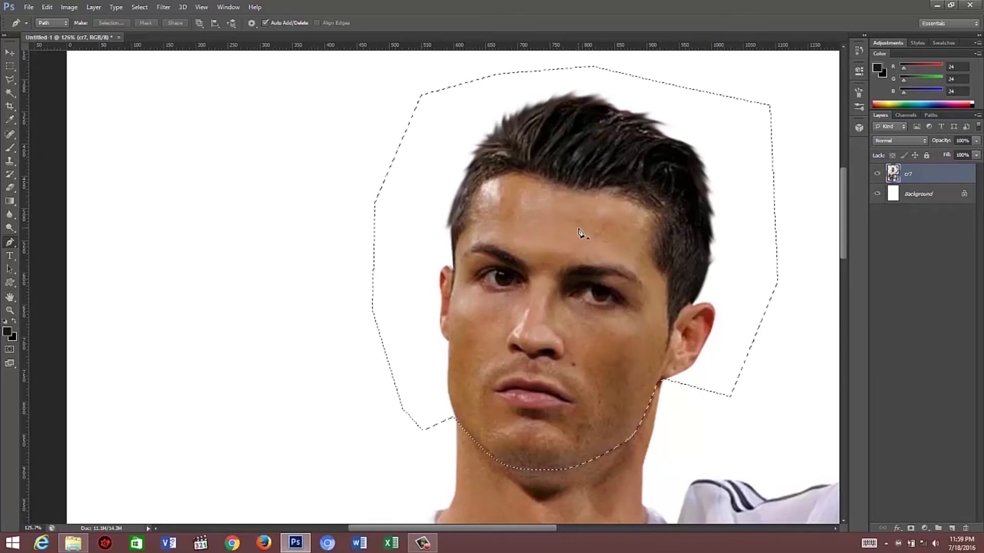
key("ctrl+j")
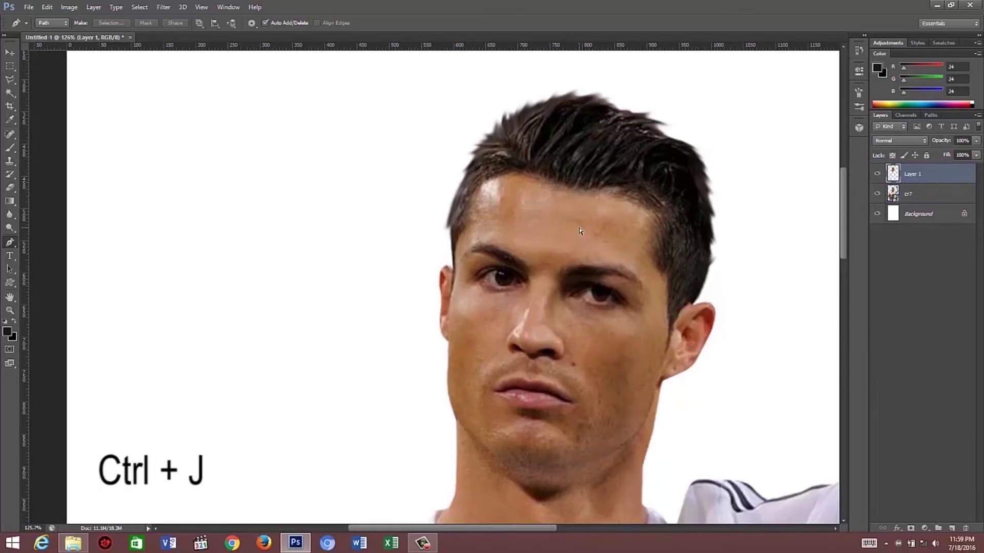
double_click(908, 174)
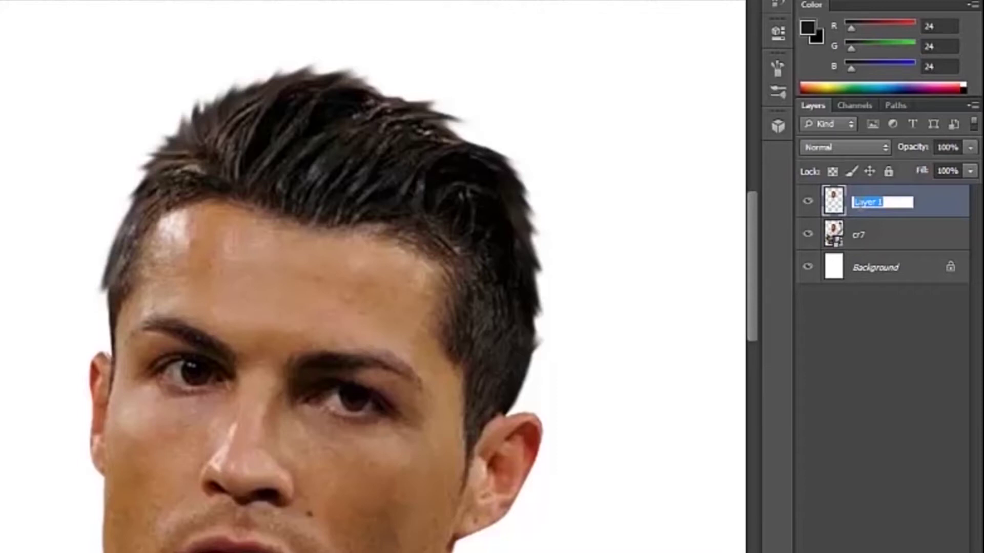
type("kepala")
key("Return")
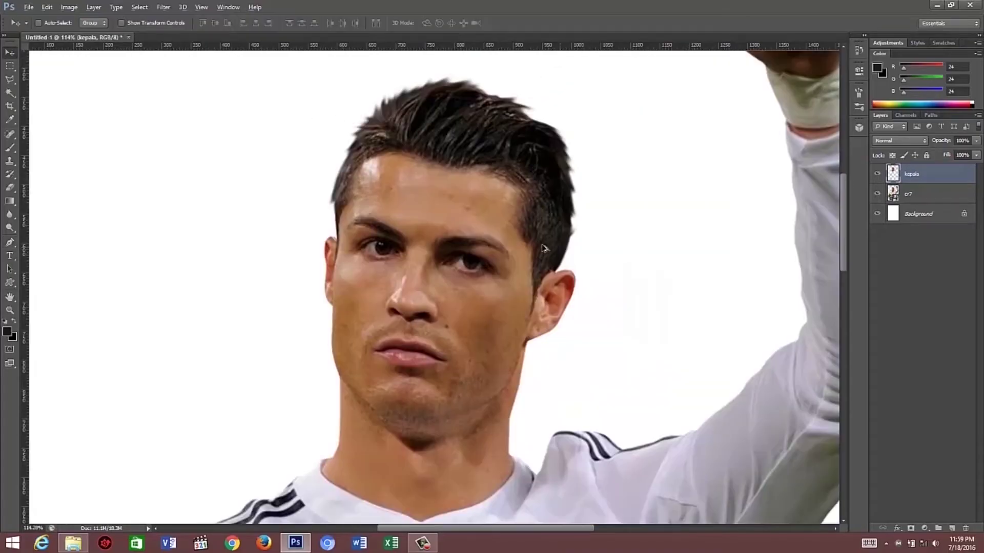
Tilt the kepala head about -9° and scale it to roughly 212%, then commit.
scroll(397, 259, "down", 5)
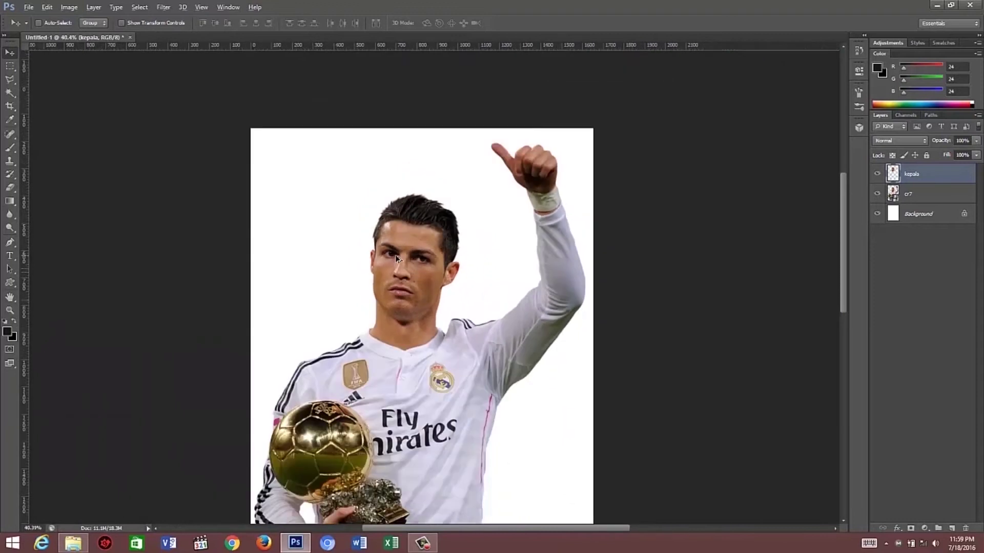
scroll(397, 259, "down", 1)
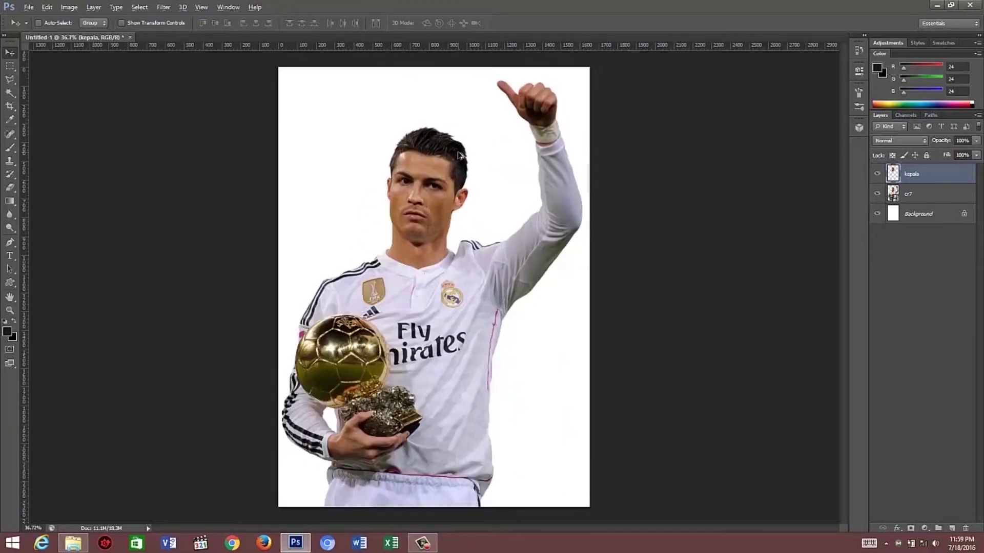
key("ctrl+t")
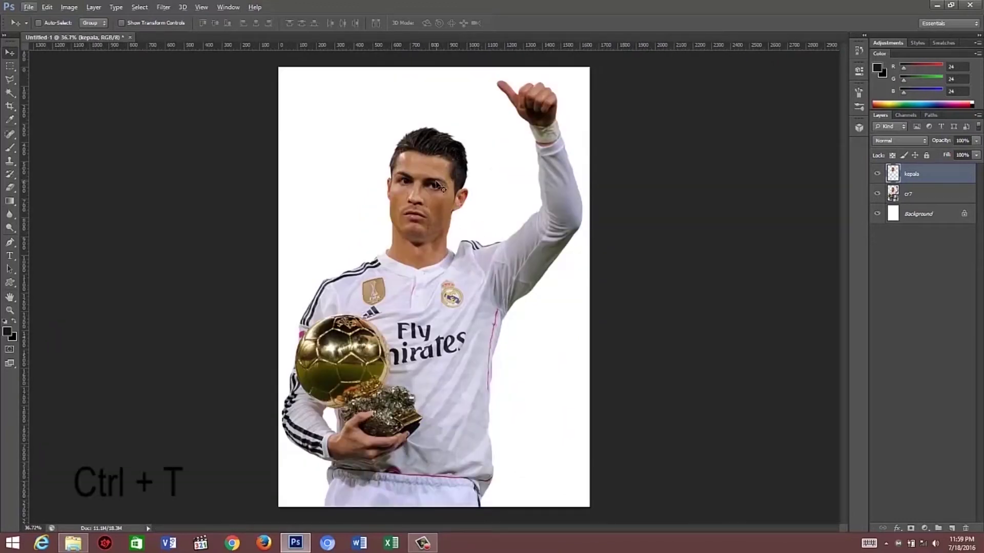
key("ctrl+t")
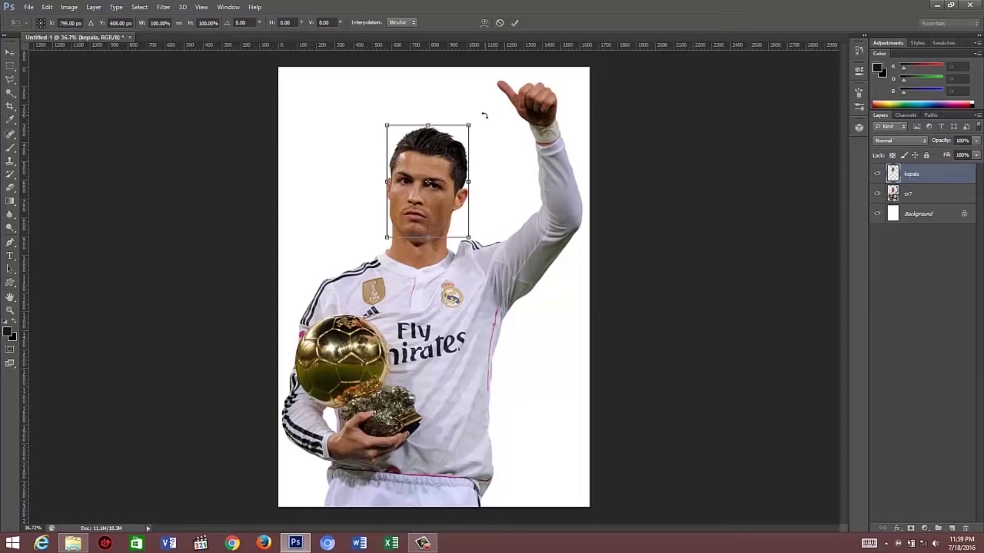
left_click_drag(489, 116, 445, 127)
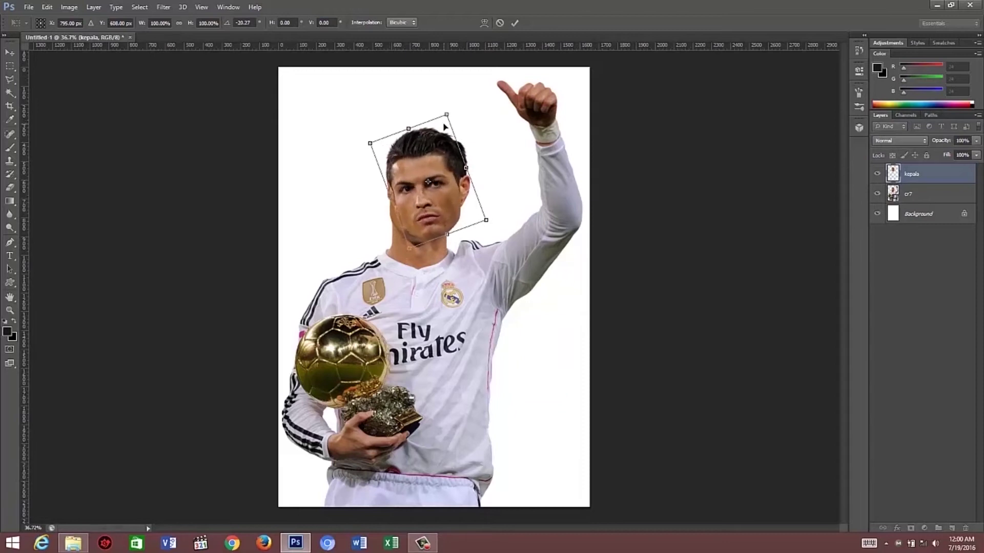
left_click_drag(475, 117, 483, 122)
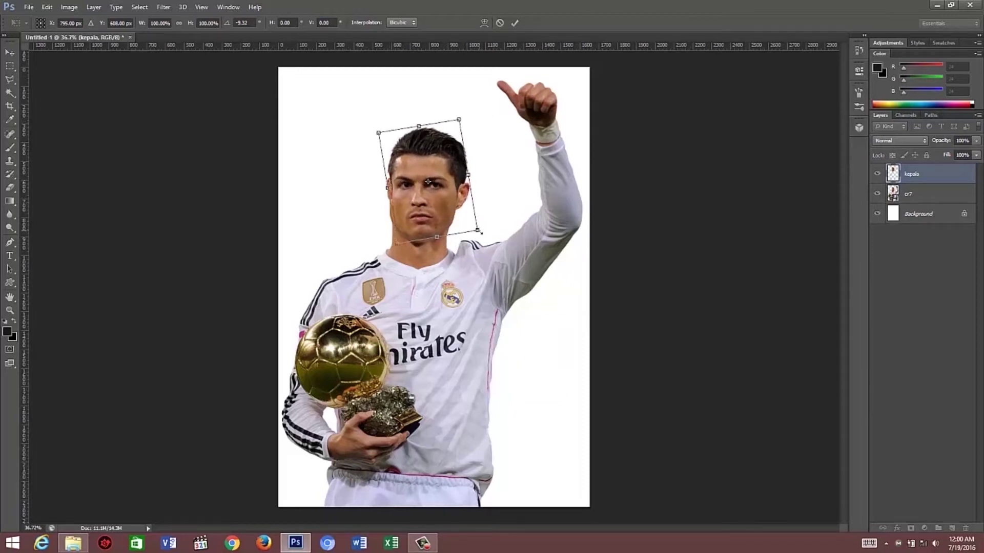
mouse_move(481, 235)
left_mouse_down()
mouse_move(513, 280)
mouse_move(577, 330)
mouse_move(491, 265)
left_mouse_up()
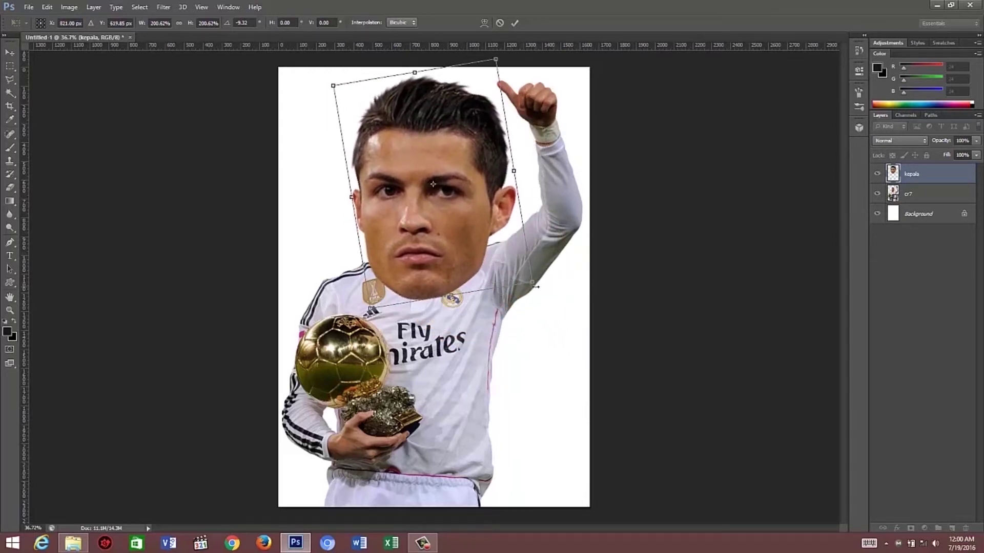
left_click_drag(536, 288, 527, 236)
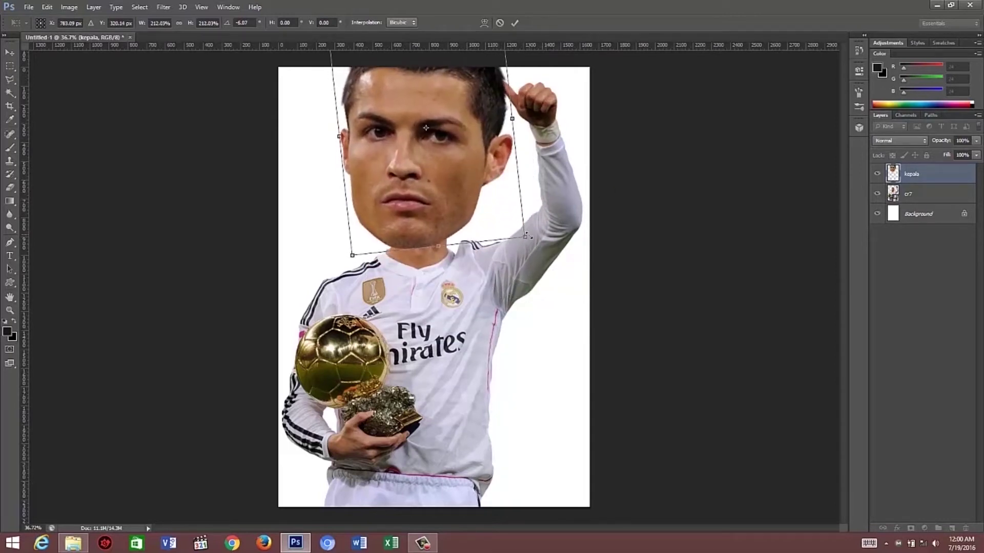
left_click(515, 23)
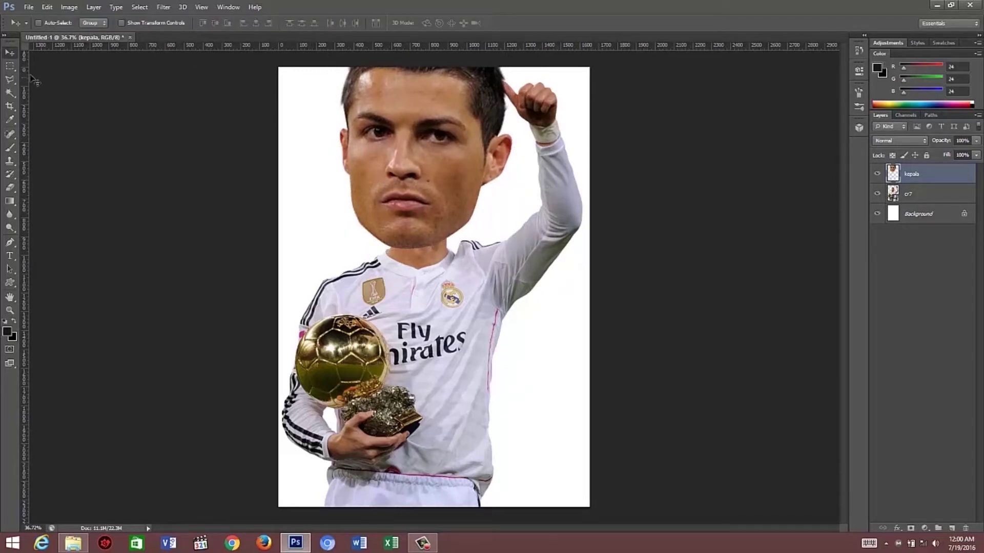
Shrink the cr7 body layer to about 59% and shift it right under the head.
left_click_drag(426, 164, 426, 221)
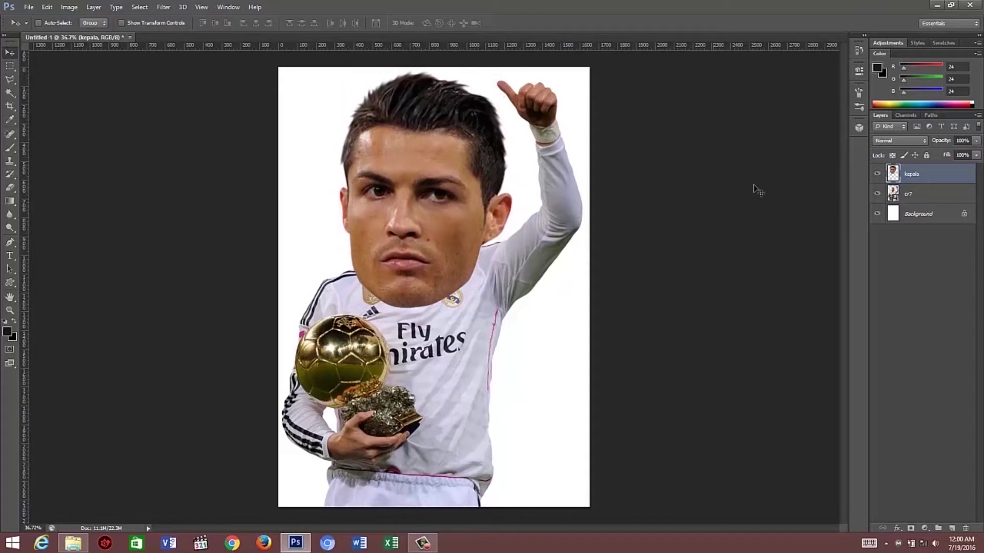
left_click(908, 193)
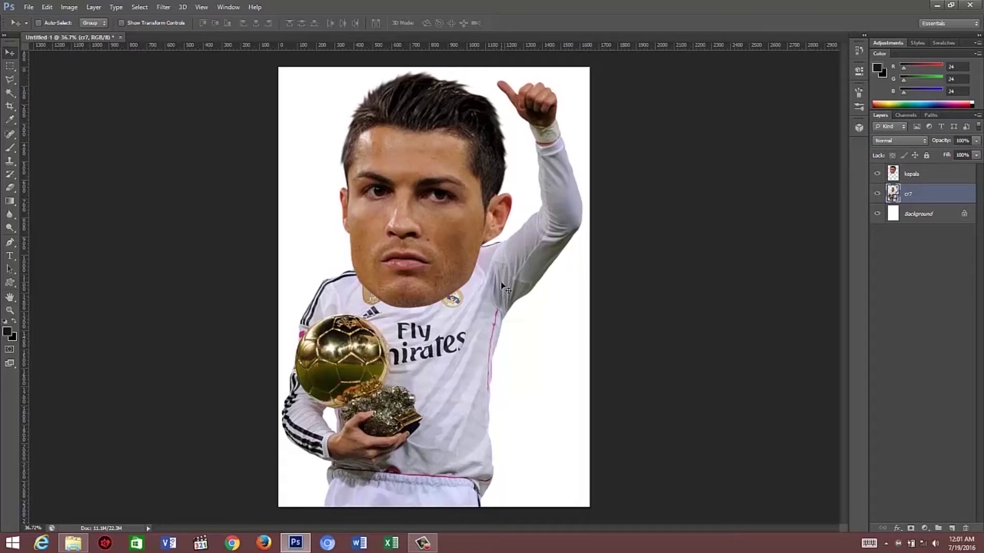
key("ctrl+t")
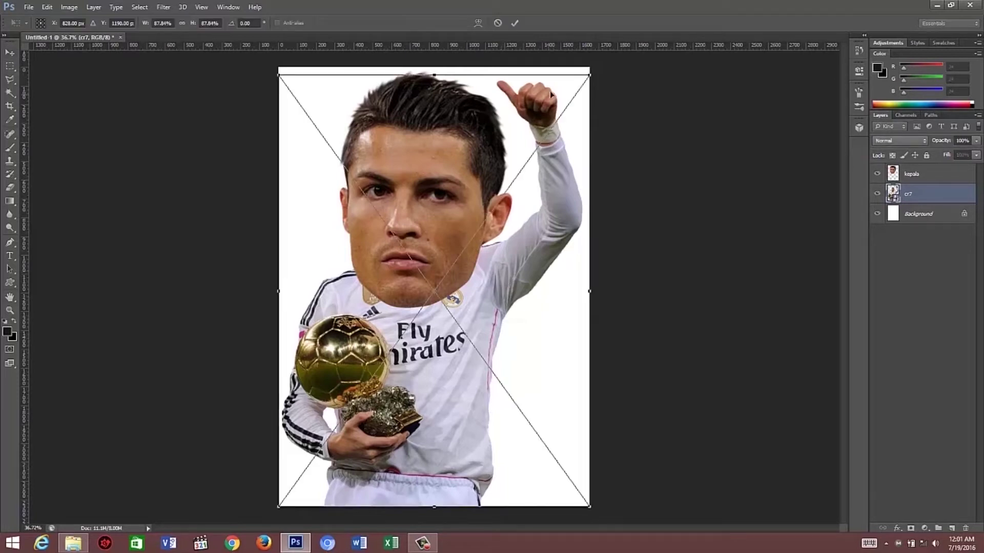
left_click_drag(592, 75, 544, 186)
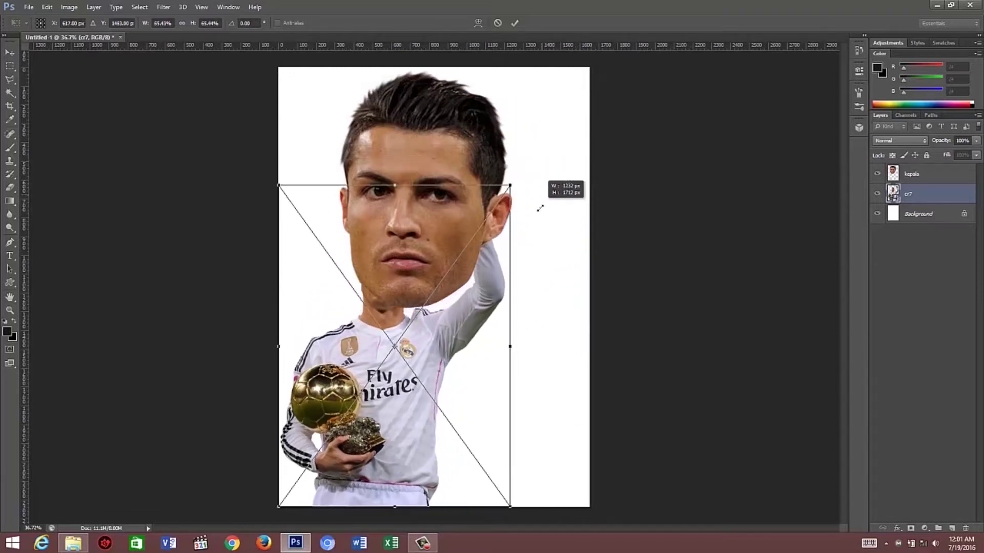
left_click_drag(545, 187, 527, 219)
mouse_move(481, 310)
left_mouse_down()
mouse_move(537, 315)
mouse_move(511, 317)
left_mouse_up()
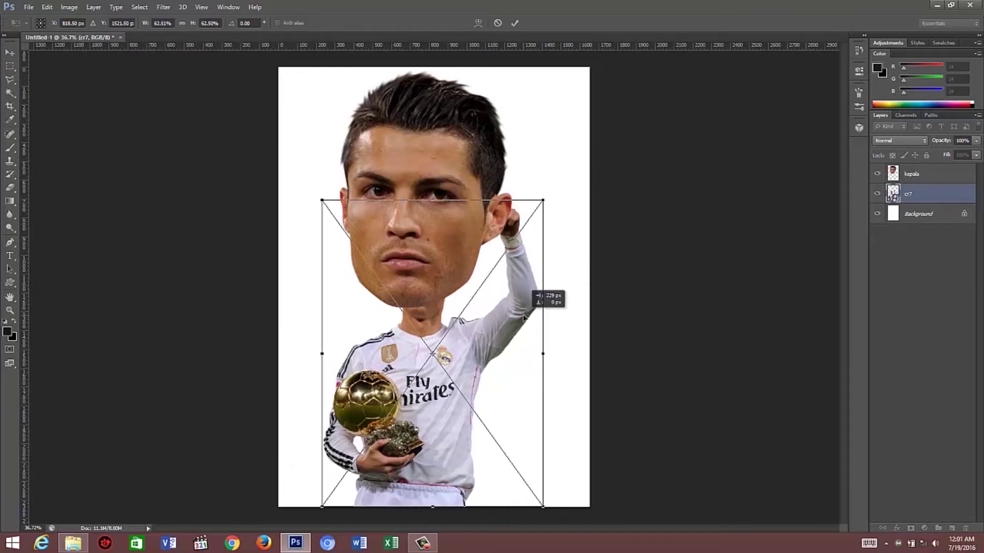
left_click_drag(542, 200, 530, 215)
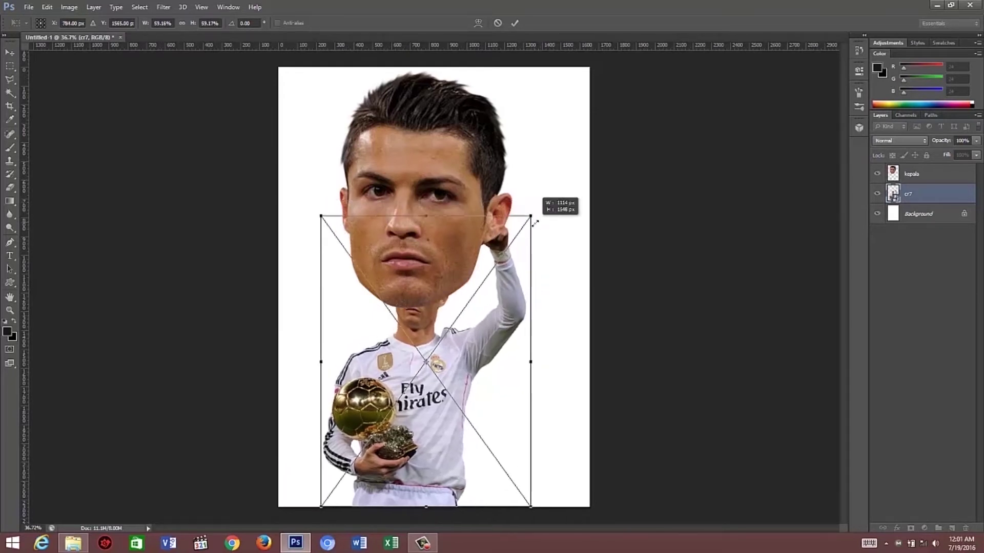
left_click(514, 24)
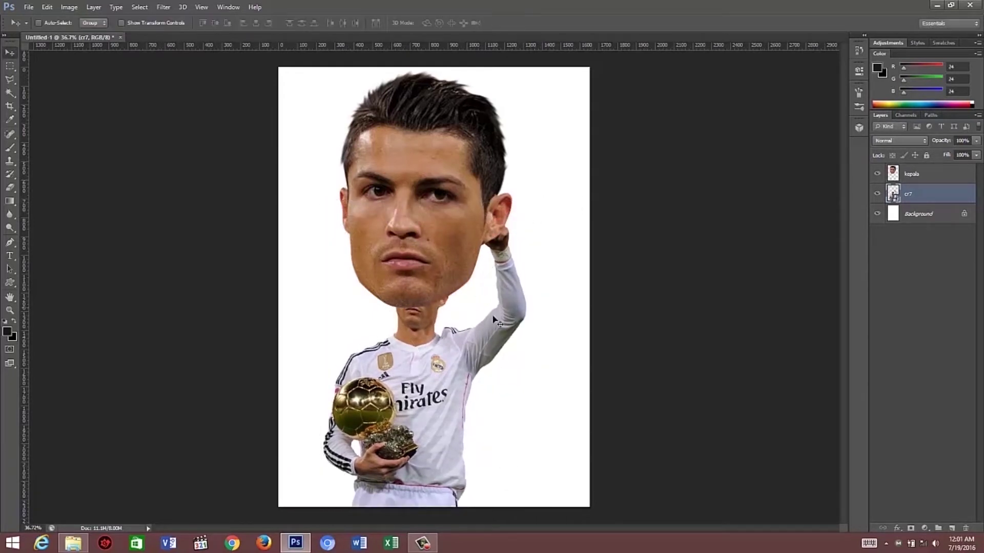
left_click_drag(497, 333, 511, 331)
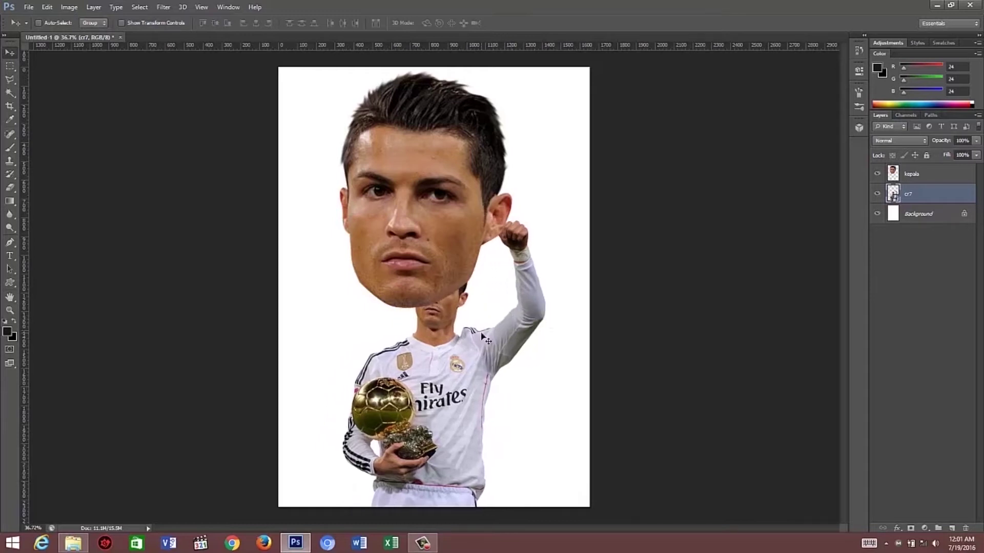
Move the kepala head down and right onto the footballer's neck.
left_click(940, 180)
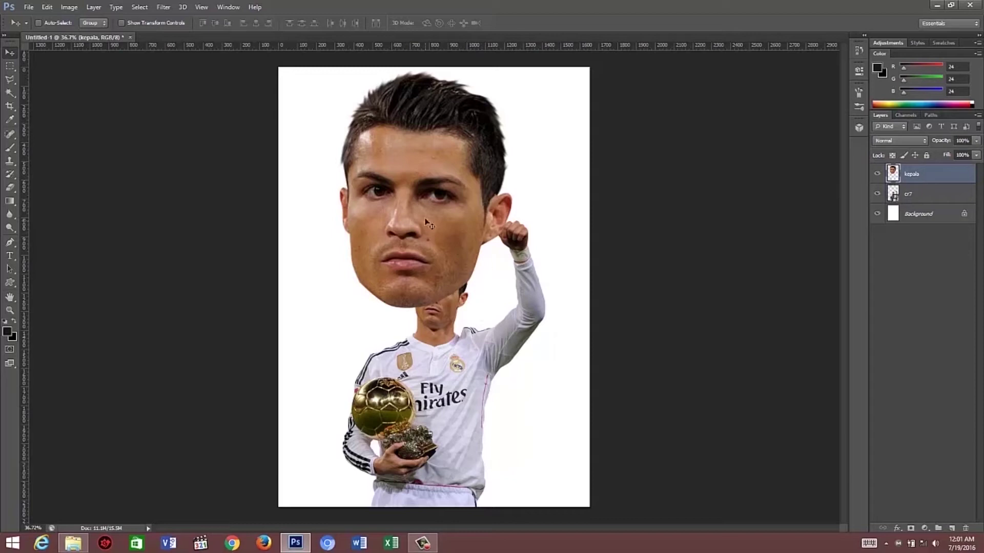
left_click_drag(426, 216, 446, 234)
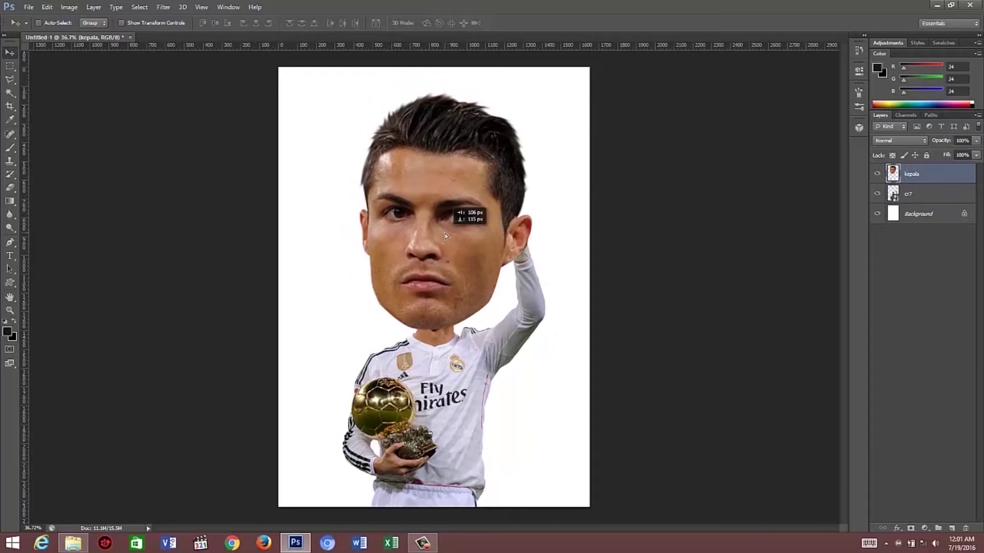
left_click_drag(446, 235, 446, 239)
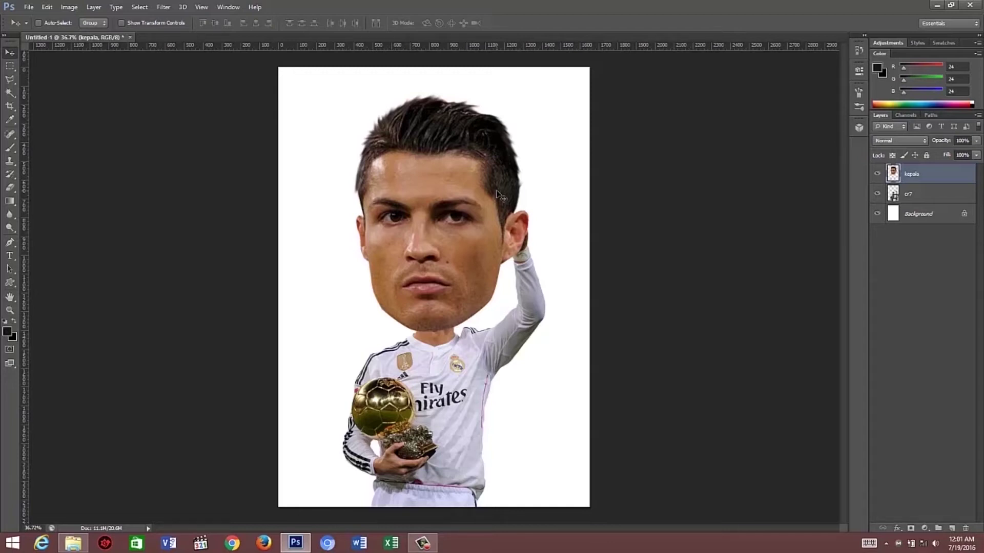
scroll(476, 214, "up", 1)
Lasso a polygonal patch around the footballer's eyes and copy it to a new Layer 1.
scroll(475, 214, "up", 2)
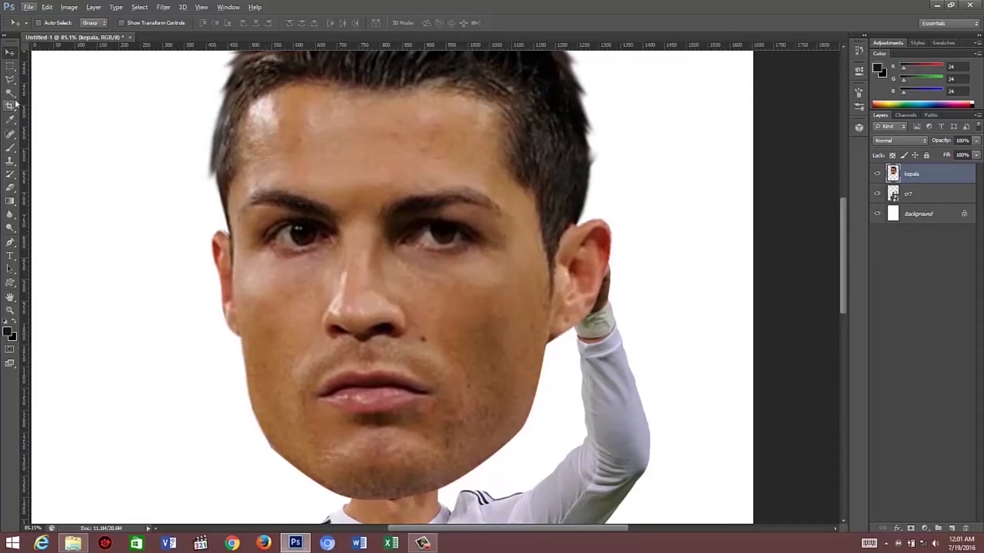
left_click(10, 81)
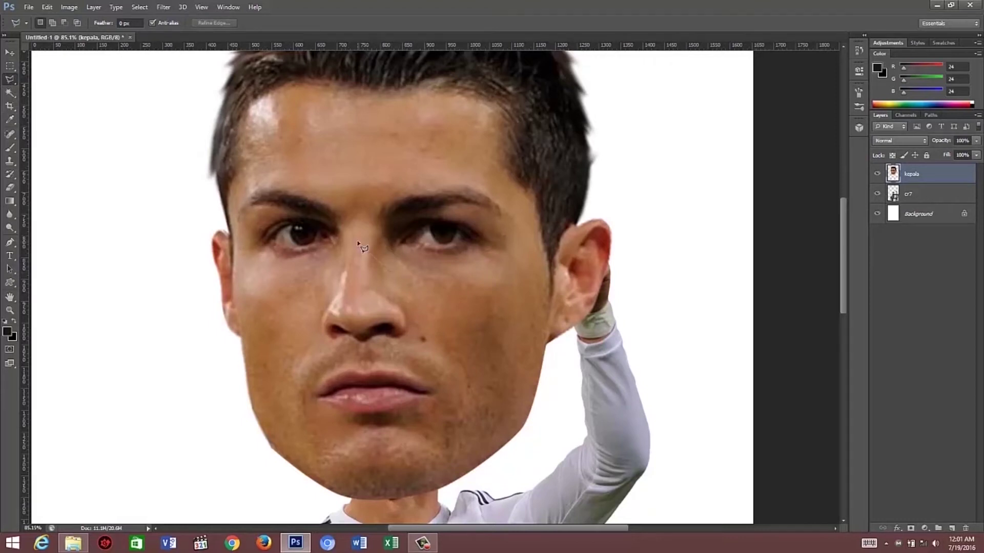
left_click(364, 188)
left_click(428, 157)
left_click(471, 164)
left_click(505, 186)
left_click(527, 225)
left_click(516, 272)
left_click(467, 280)
double_click(393, 276)
key("ctrl+j")
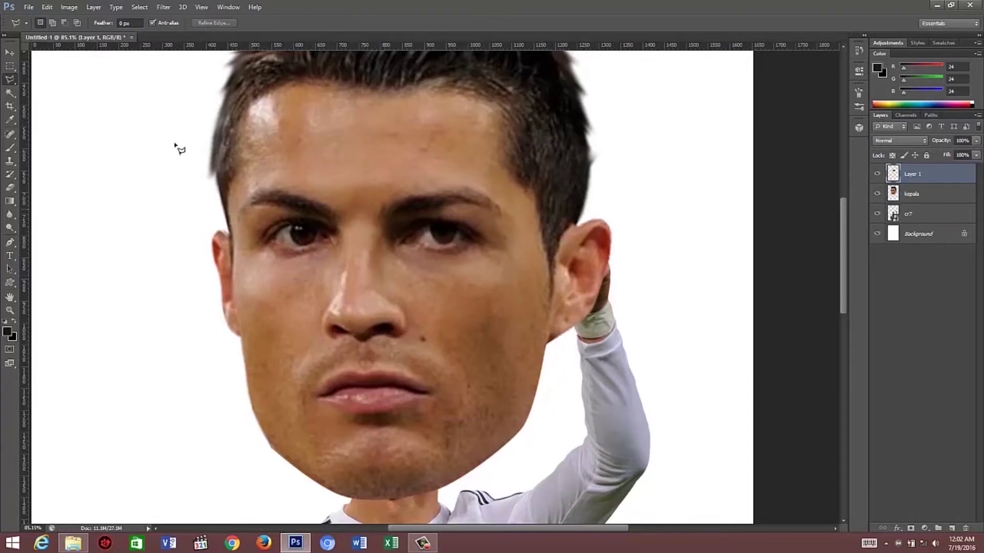
left_click(10, 52)
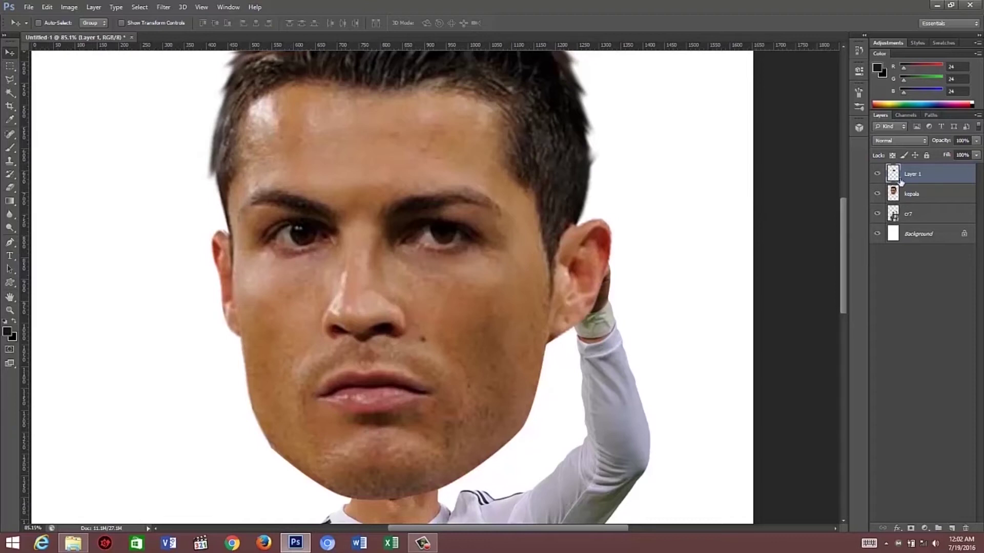
Rename the copied eye layer from Layer 1 to 'mata kiri'.
double_click(911, 174)
type("mata kiri")
key("Return")
Scale the eye piece up to about 125% and apply the transform.
key("ctrl+t")
mouse_move(530, 158)
left_mouse_down()
mouse_move(573, 123)
mouse_move(549, 152)
mouse_move(548, 136)
left_mouse_up()
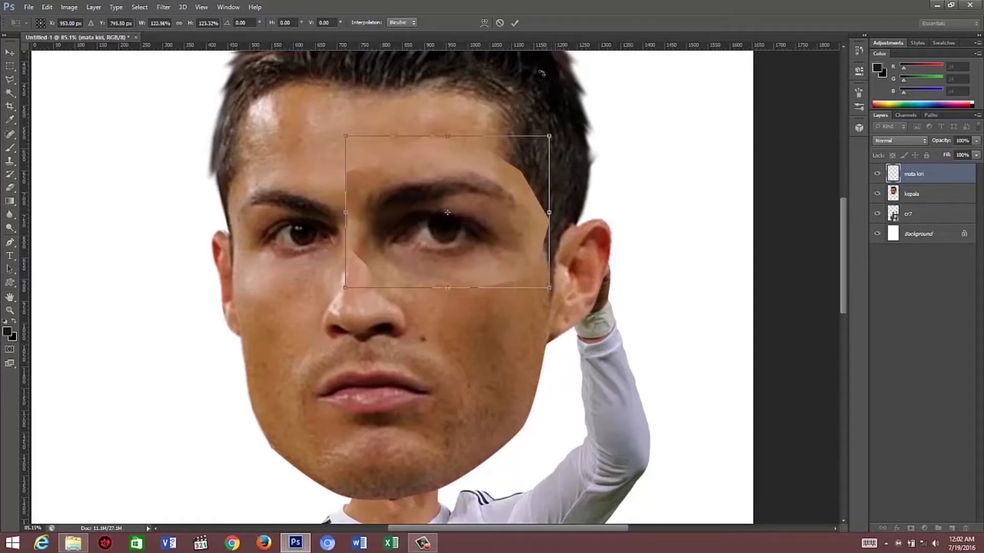
left_click(517, 23)
scroll(466, 194, "down", 3)
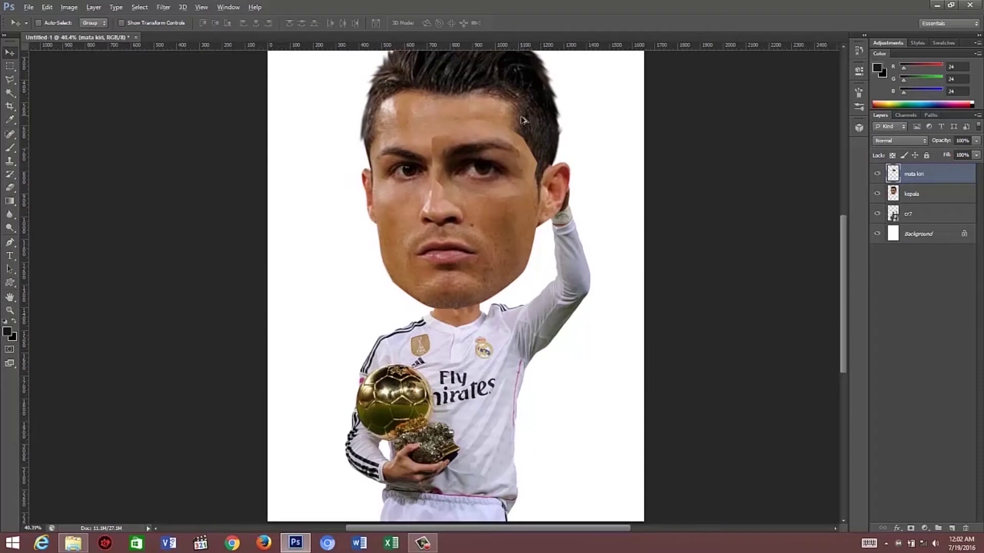
scroll(467, 195, "up", 2)
scroll(464, 216, "up", 2)
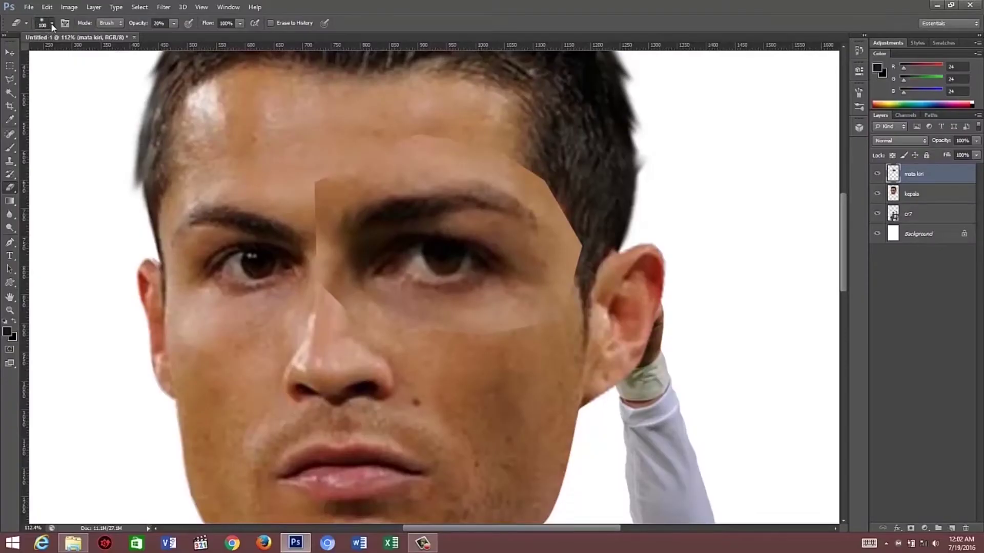
Set the Eraser to a 100 px soft brush at 30% opacity.
left_click(51, 23)
scroll(152, 220, "down", 1)
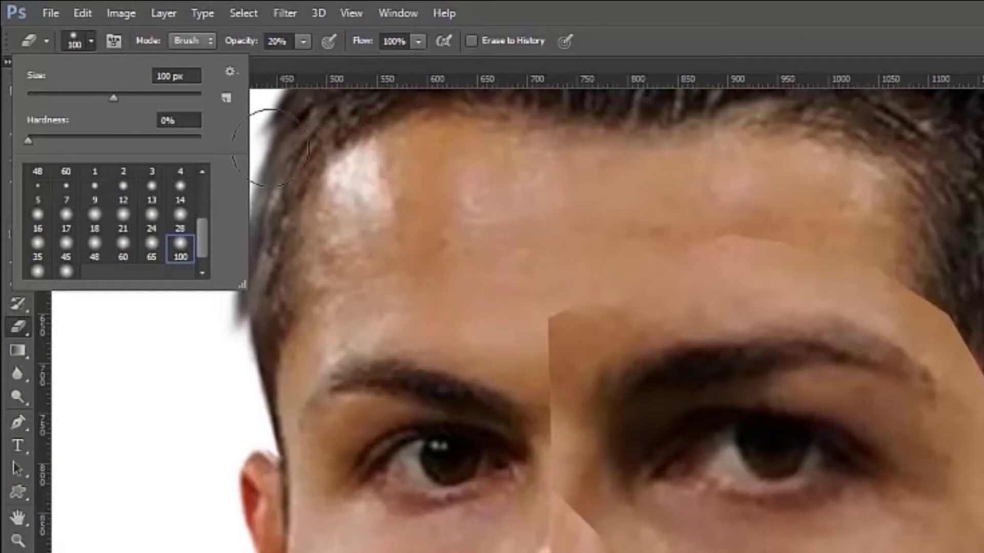
left_click(303, 42)
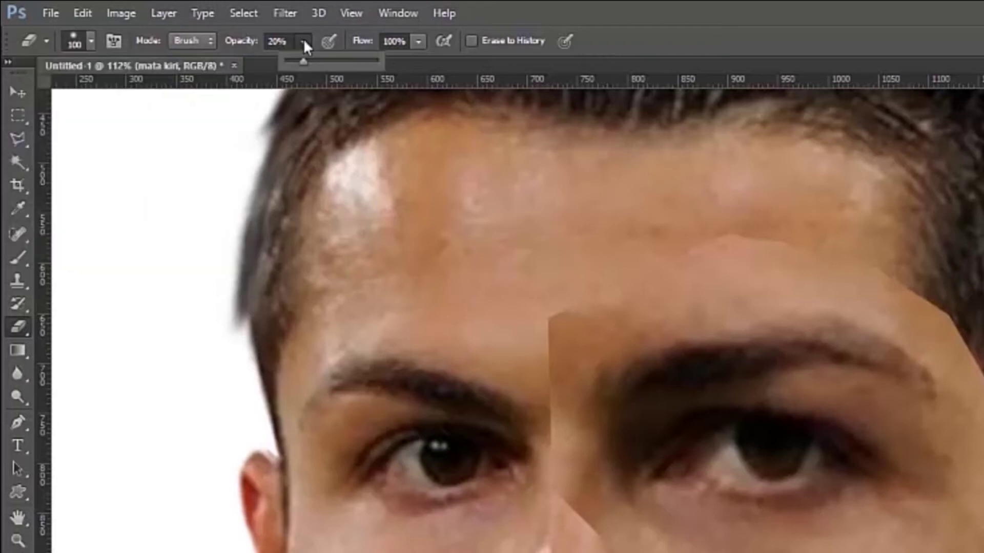
left_click(303, 42)
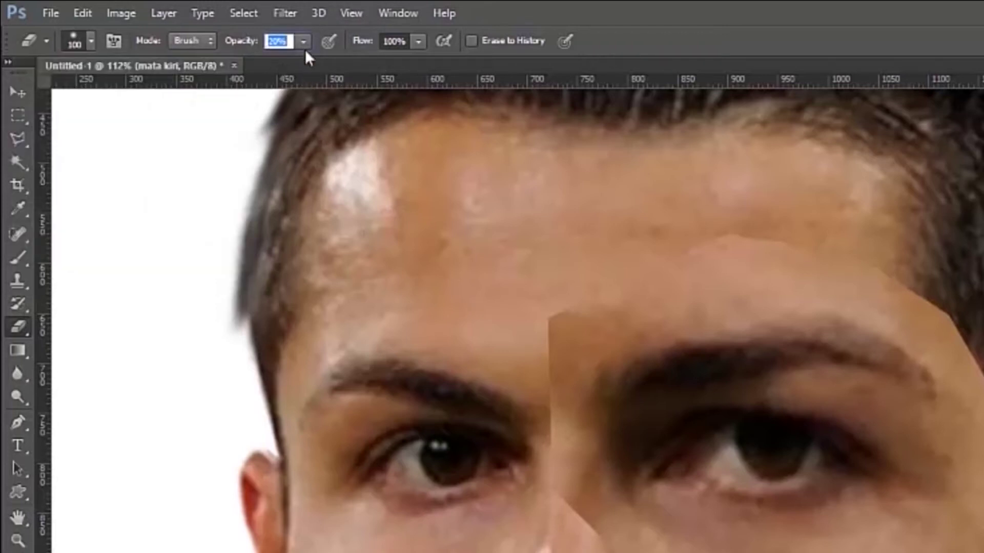
left_click(304, 45)
left_click_drag(310, 64, 312, 72)
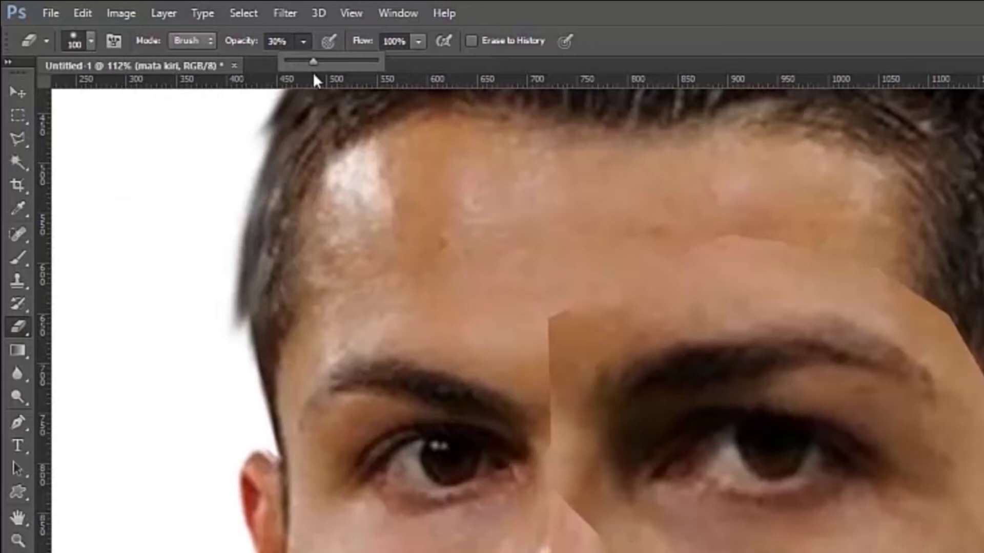
left_click(280, 41)
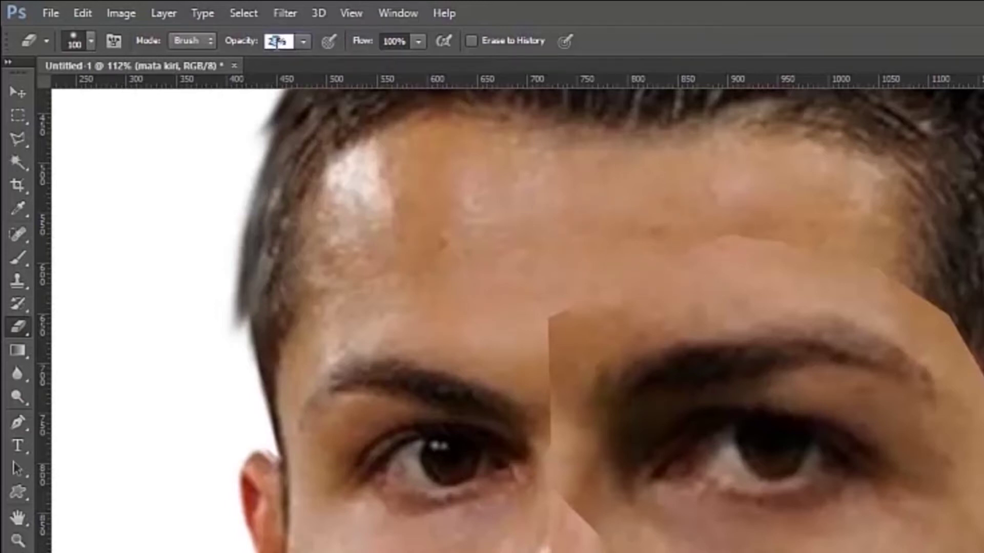
type("30")
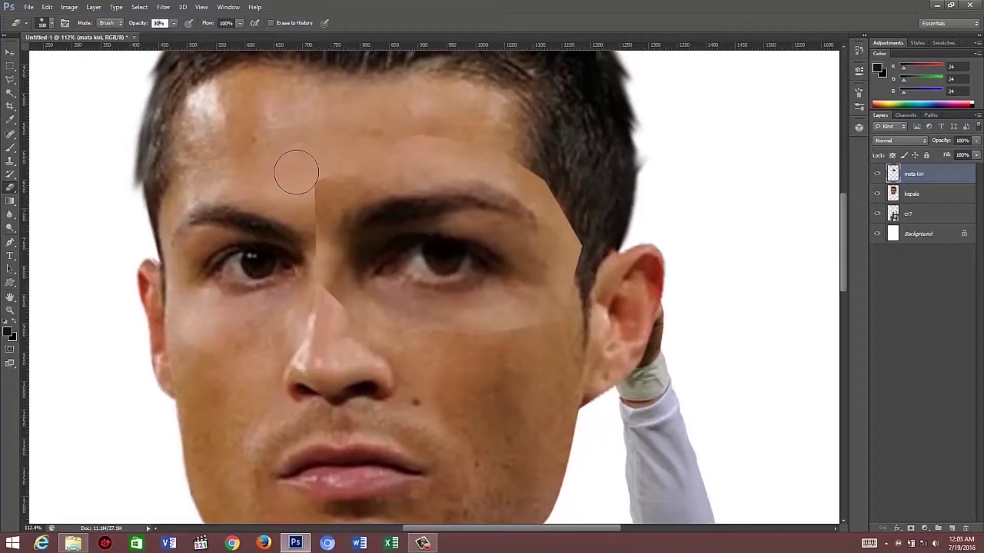
Erase the eye piece seams above the eyebrow, by the nose bridge and on the cheek.
mouse_move(297, 169)
left_mouse_down()
mouse_move(301, 180)
mouse_move(325, 171)
mouse_move(306, 201)
mouse_move(308, 272)
left_mouse_up()
left_click_drag(301, 165, 323, 314)
mouse_move(492, 336)
left_mouse_down()
mouse_move(574, 287)
mouse_move(557, 141)
mouse_move(613, 224)
mouse_move(519, 343)
mouse_move(554, 329)
mouse_move(538, 333)
left_mouse_up()
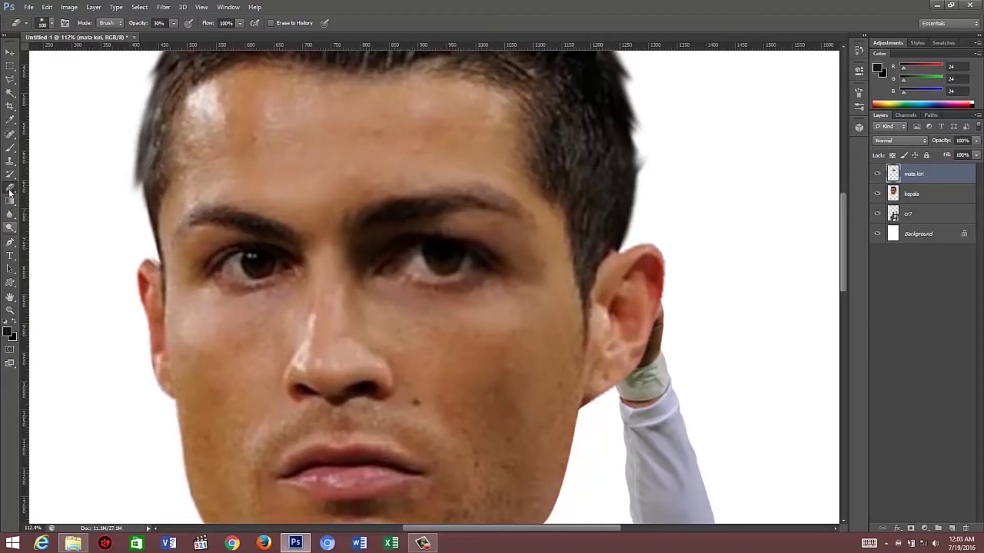
Outline the other eye with the Polygonal Lasso.
left_click(10, 80)
left_click(326, 255)
left_click(305, 198)
left_click(184, 192)
left_click(169, 225)
left_click(179, 292)
left_click(208, 327)
double_click(269, 317)
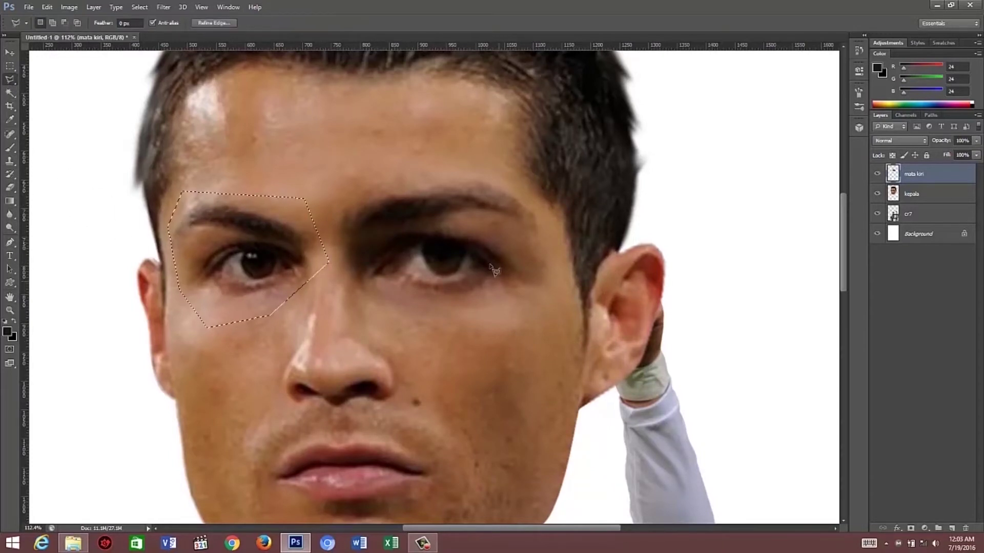
Copy the eye from kepala onto a new layer named 'mata kanan'.
left_click(10, 51)
left_click(912, 194)
key("ctrl+j")
double_click(917, 193)
type("mata kanan")
key("Return")
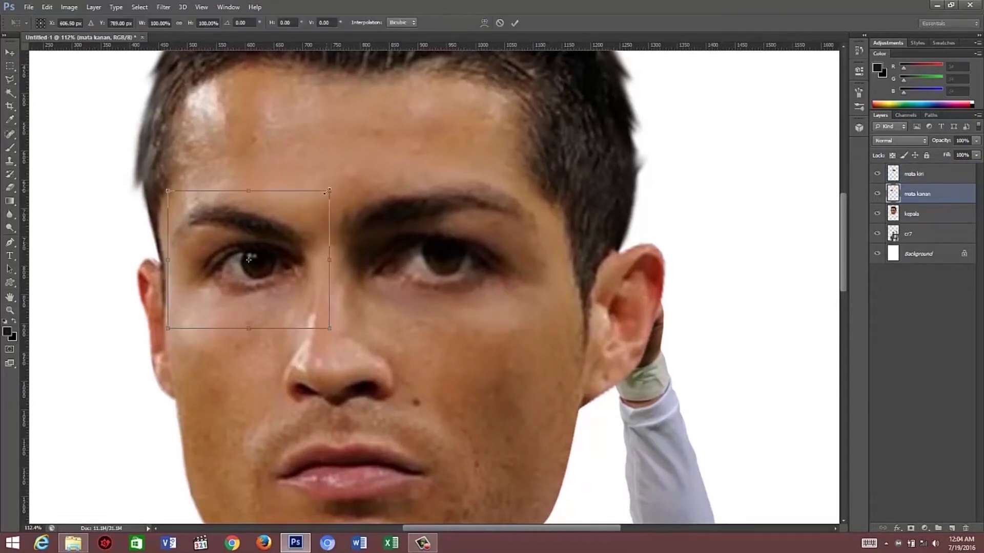
scroll(381, 221, "down", 5)
scroll(381, 221, "up", 3)
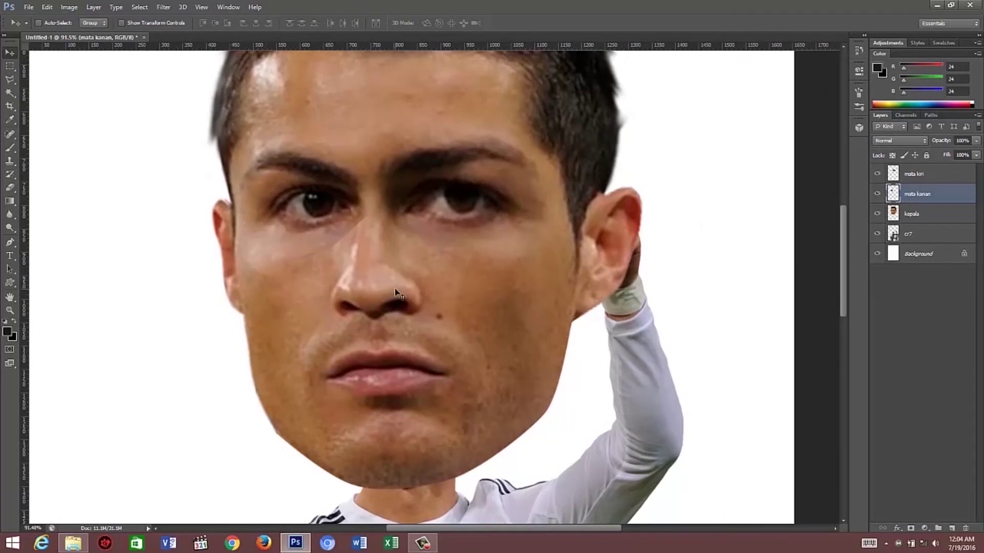
key("e")
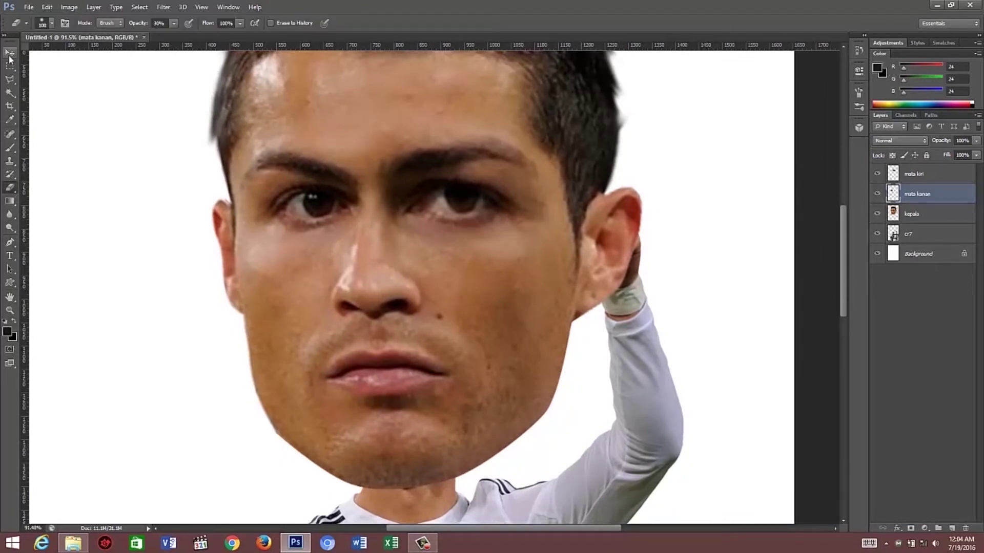
Outline the mouth and chin area with the Polygonal Lasso.
left_click(10, 79)
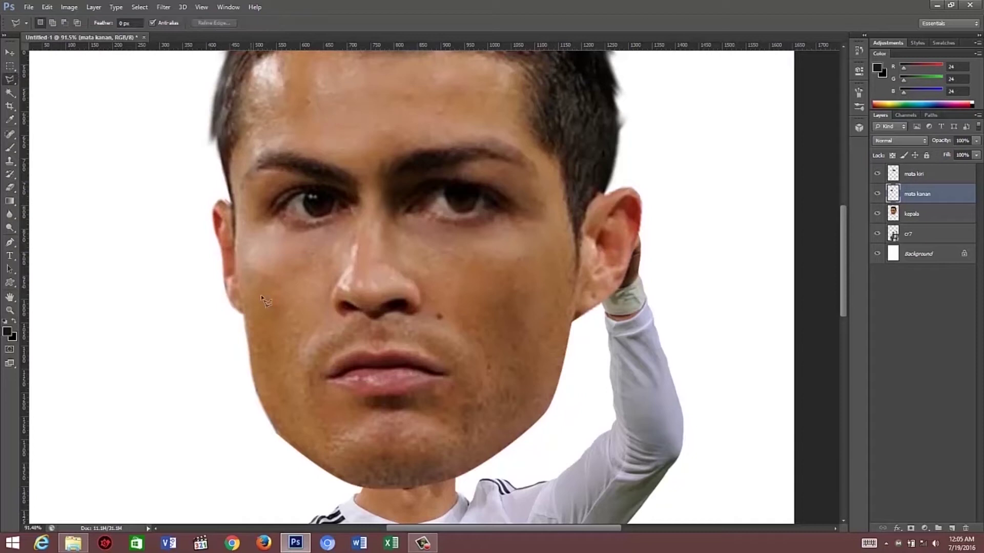
left_click(311, 348)
left_click(352, 326)
left_click(410, 323)
left_click(482, 377)
left_click(463, 405)
left_click(410, 427)
left_click(306, 405)
left_click(300, 369)
left_click(310, 350)
Copy the mouth from kepala onto a new layer and resize it with Free Transform.
key("v")
left_click(917, 214)
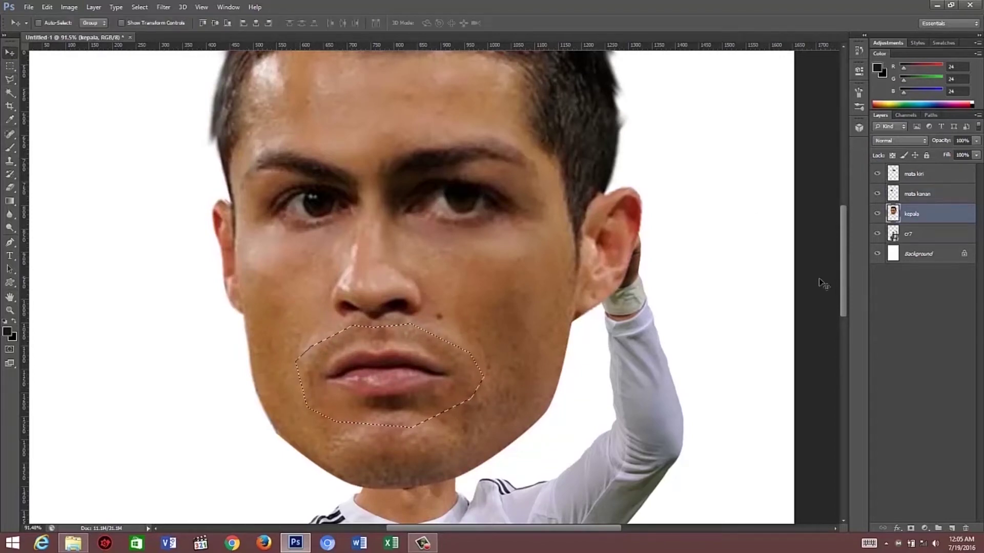
key("ctrl+j")
key("ctrl+t")
left_click_drag(482, 427, 444, 397)
key("Return")
scroll(470, 108, "down", 2)
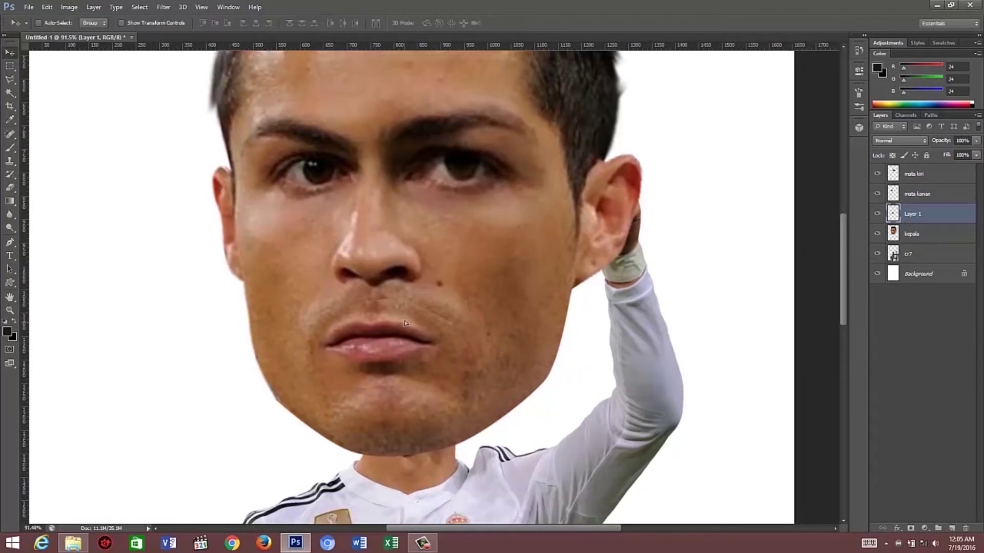
left_click(13, 189)
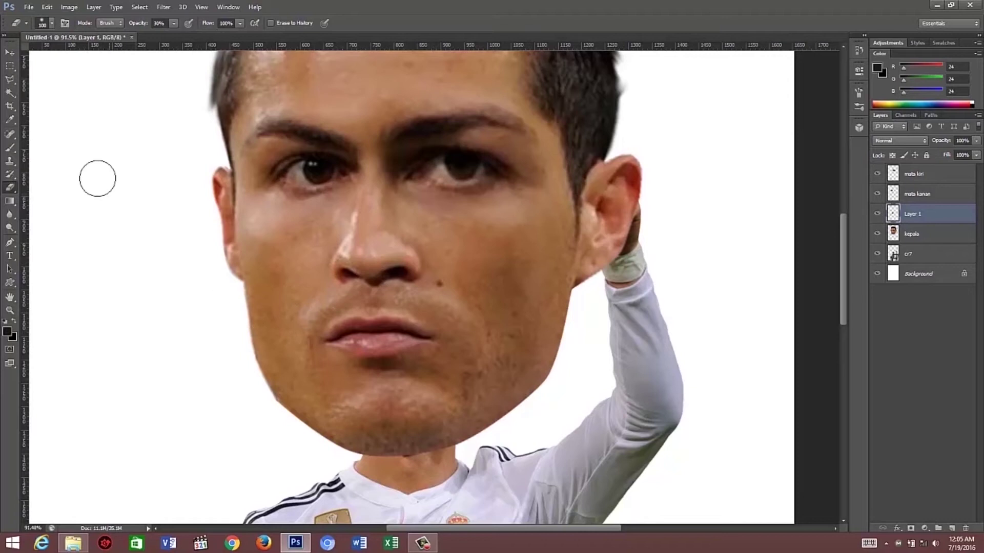
left_click(10, 51)
scroll(334, 233, "down", 5)
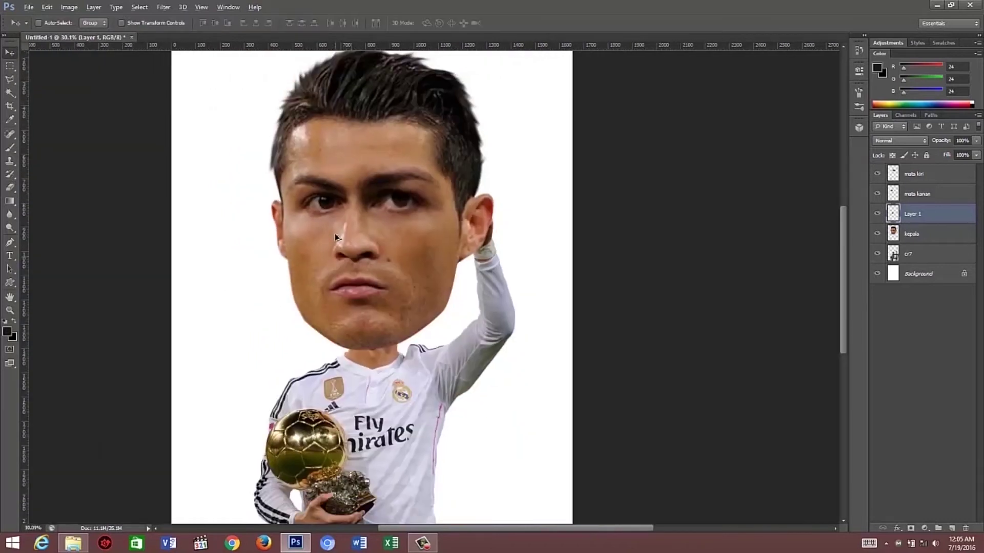
scroll(429, 251, "up", 1)
scroll(435, 246, "up", 1)
scroll(446, 238, "up", 1)
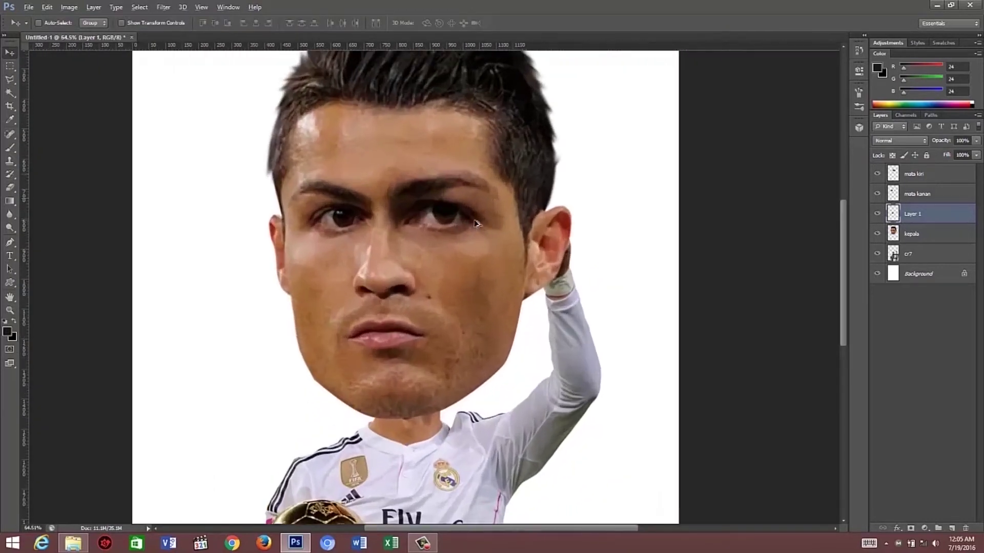
scroll(463, 225, "up", 1)
scroll(451, 223, "down", 2)
scroll(445, 221, "down", 2)
scroll(445, 219, "up", 1)
scroll(487, 218, "up", 2)
left_click(915, 194)
scroll(374, 215, "down", 1)
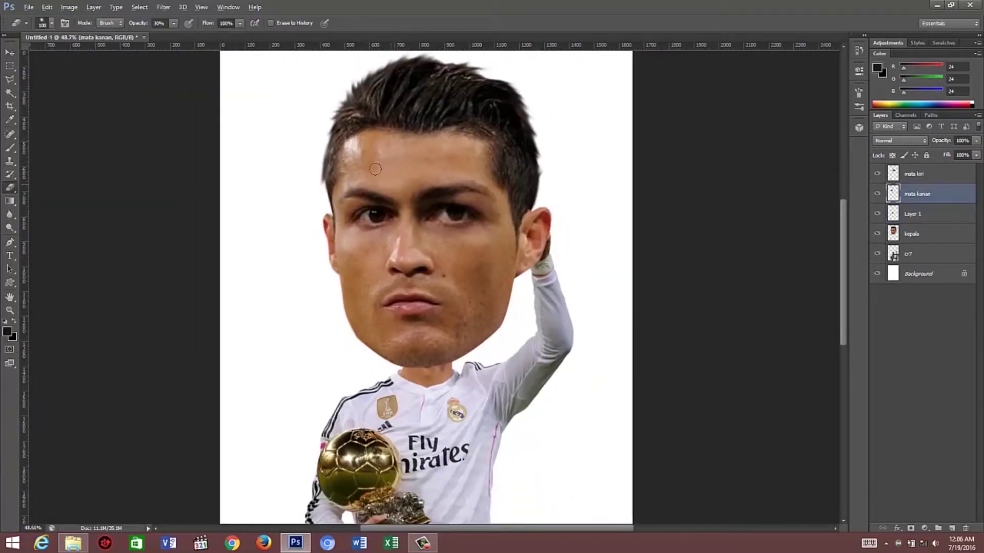
scroll(379, 172, "down", 2)
scroll(426, 209, "up", 1)
scroll(425, 209, "down", 1)
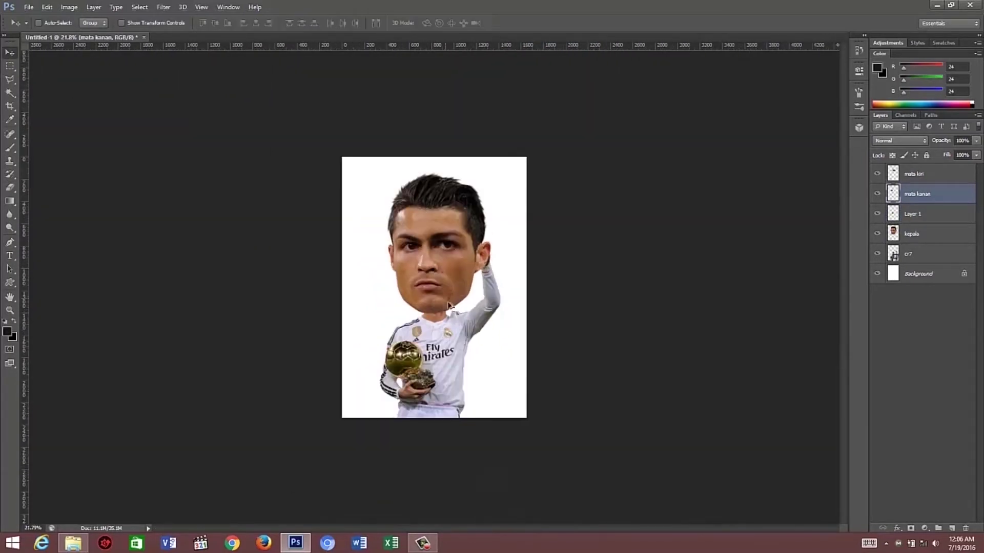
scroll(465, 292, "up", 2)
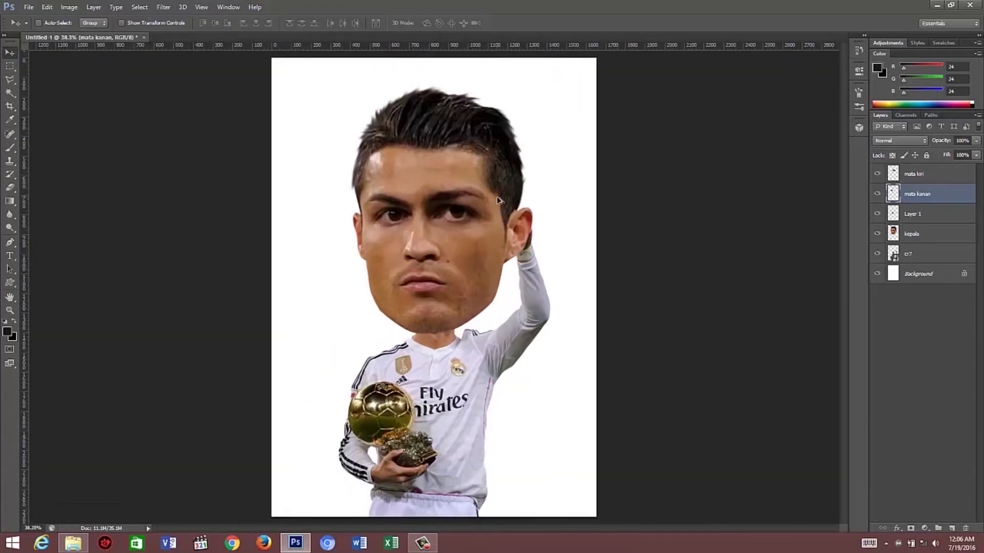
key("alt")
Rename the mouth layer Layer 1 to 'mulut'.
left_click(909, 214)
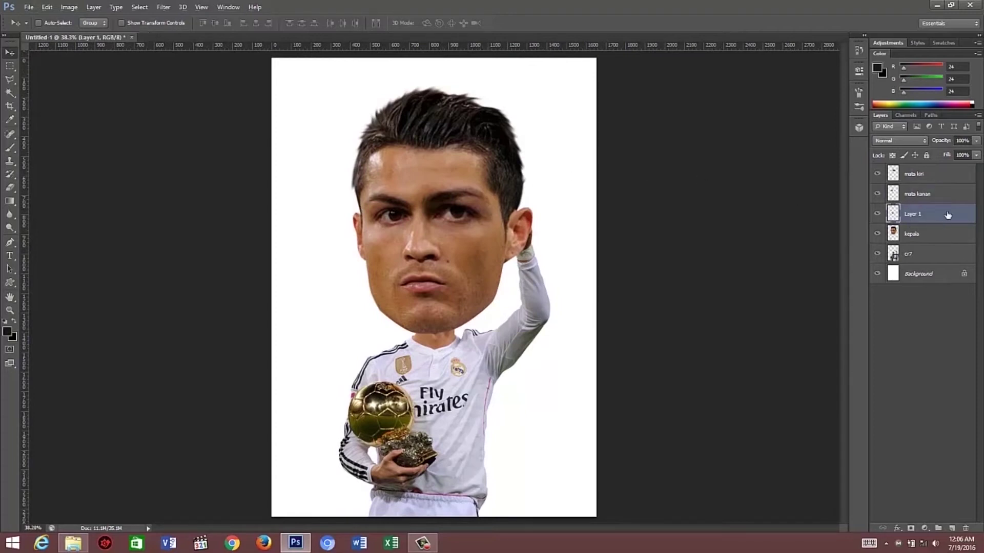
double_click(909, 214)
type("m")
key("Return")
Merge kepala, mulut, mata kanan and mata kiri into one layer.
left_click(935, 233)
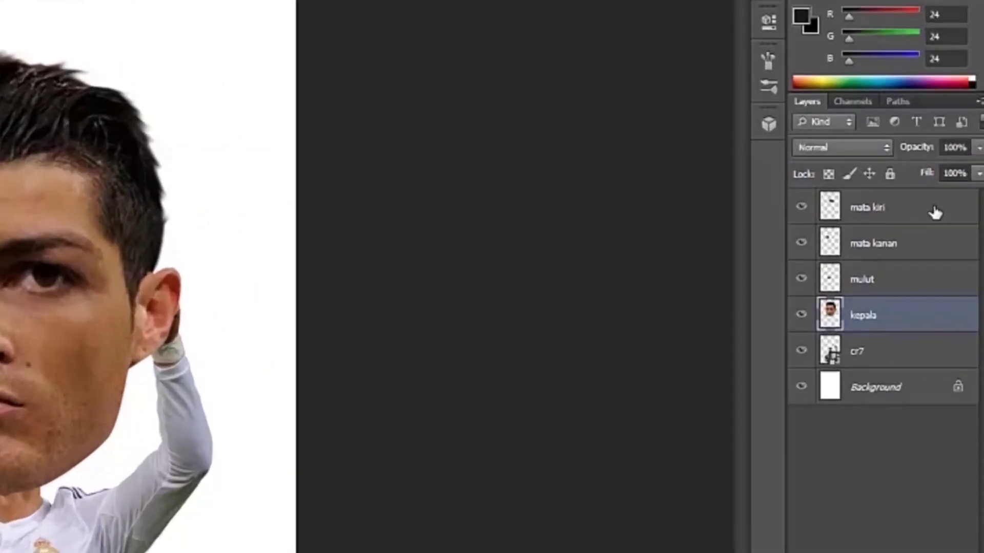
left_click(952, 175, "shift")
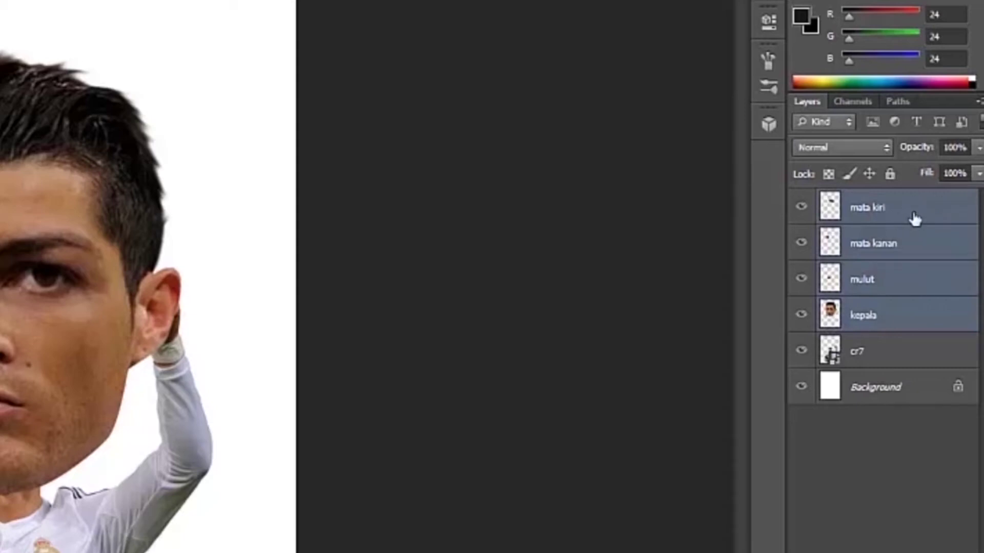
right_click(917, 214)
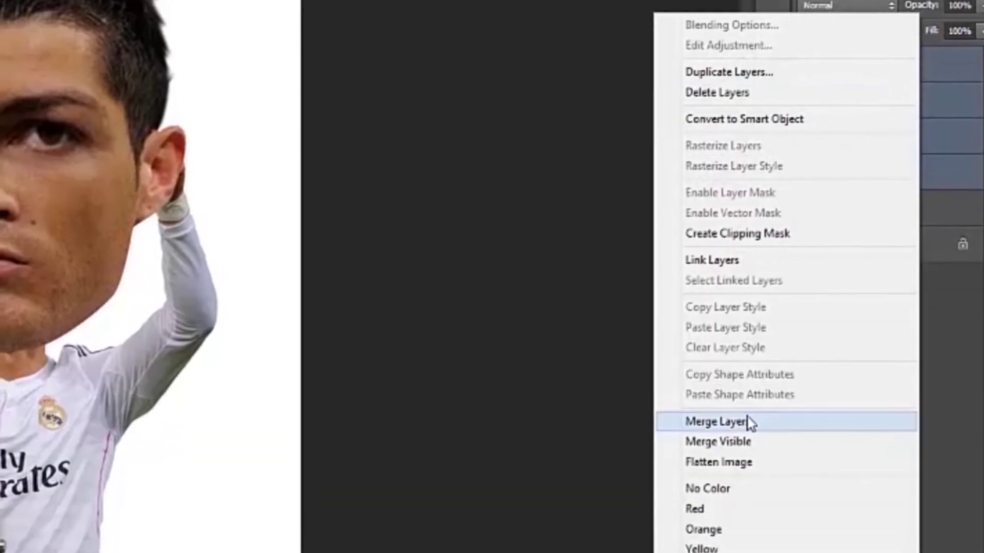
left_click(747, 410)
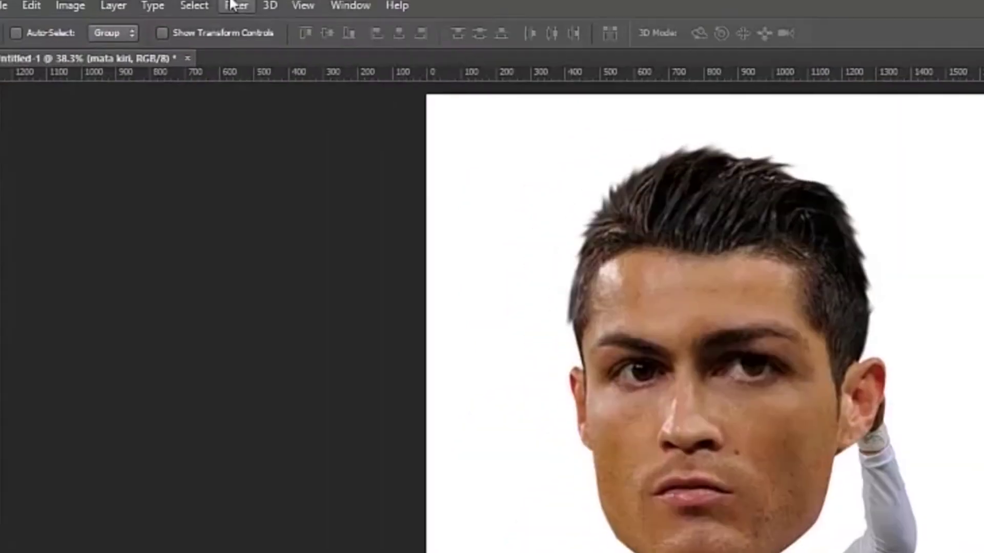
Open Liquify on the merged head and set the warp brush size to 200.
left_click(163, 7)
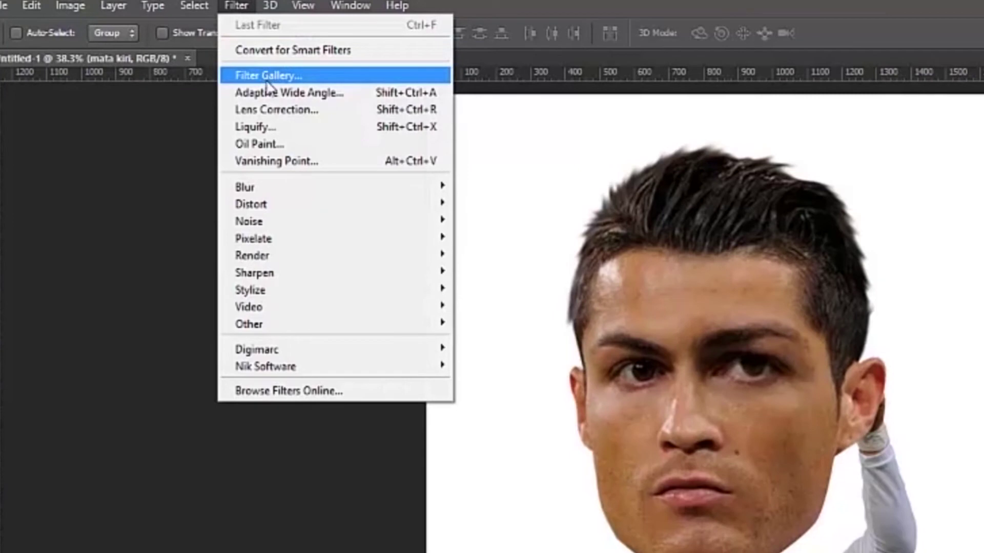
left_click(284, 126)
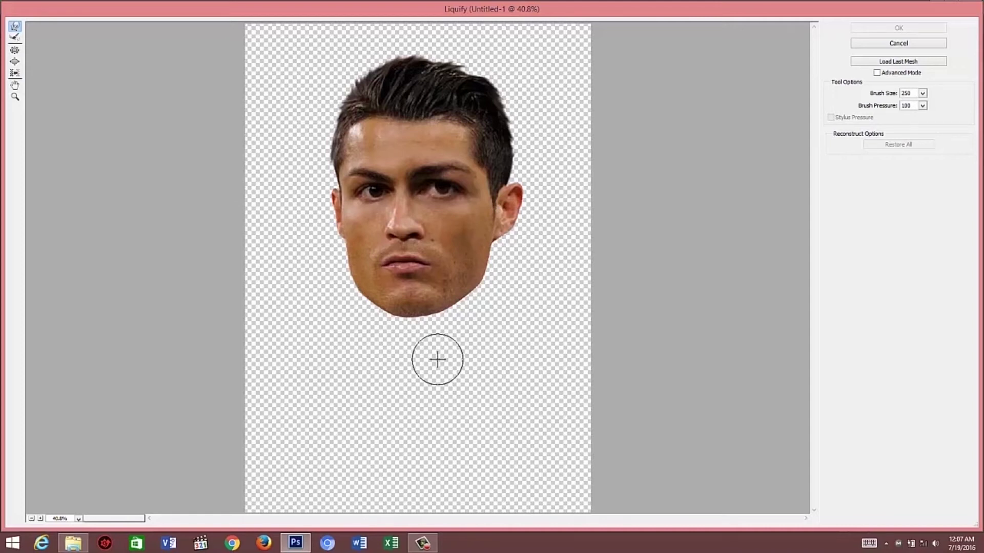
key("ctrl+bracketright")
key("ctrl+bracketright")
key("ctrl+bracketleft")
key("ctrl+bracketleft")
key("ctrl+bracketleft")
key("ctrl+bracketright")
key("ctrl+bracketright")
key("ctrl+bracketright")
key("ctrl+bracketright")
key("ctrl+bracketright")
key("ctrl+bracketright")
key("ctrl+bracketleft")
key("ctrl+bracketleft")
key("ctrl+bracketleft")
key("ctrl+bracketleft")
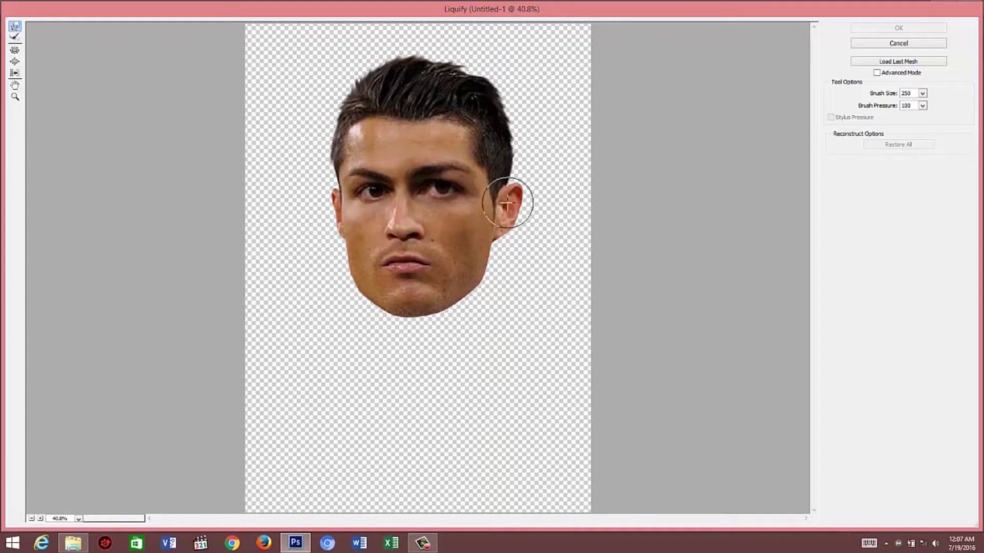
Push the right ear outward with Forward Warp and apply the Liquify changes.
left_click_drag(519, 196, 545, 180)
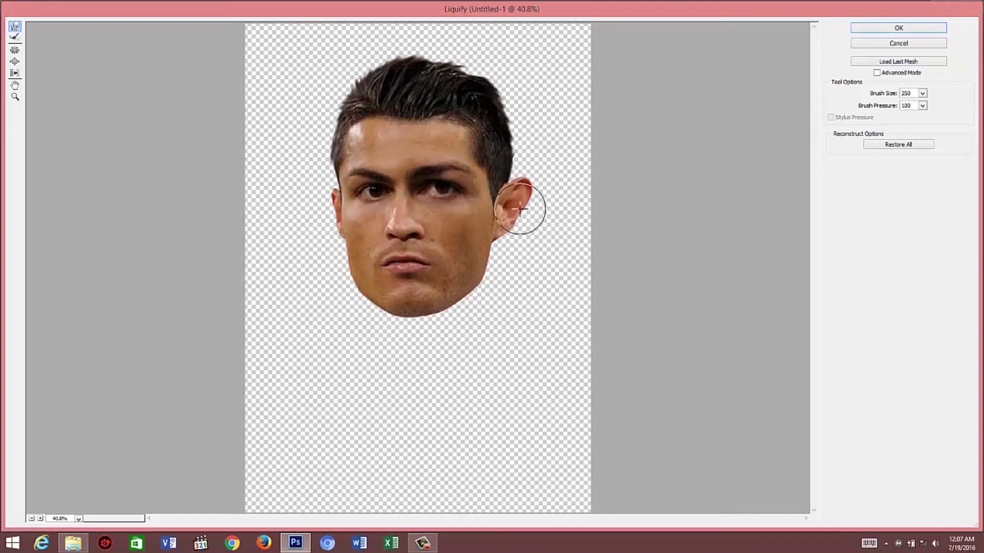
key("bracketleft")
key("bracketleft")
key("bracketleft")
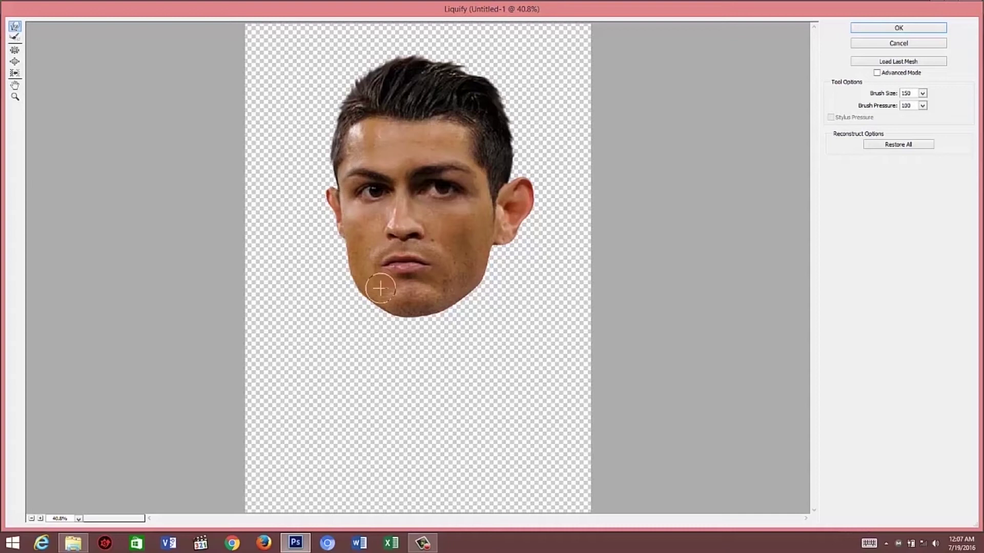
key("bracketright")
key("bracketright")
key("bracketright")
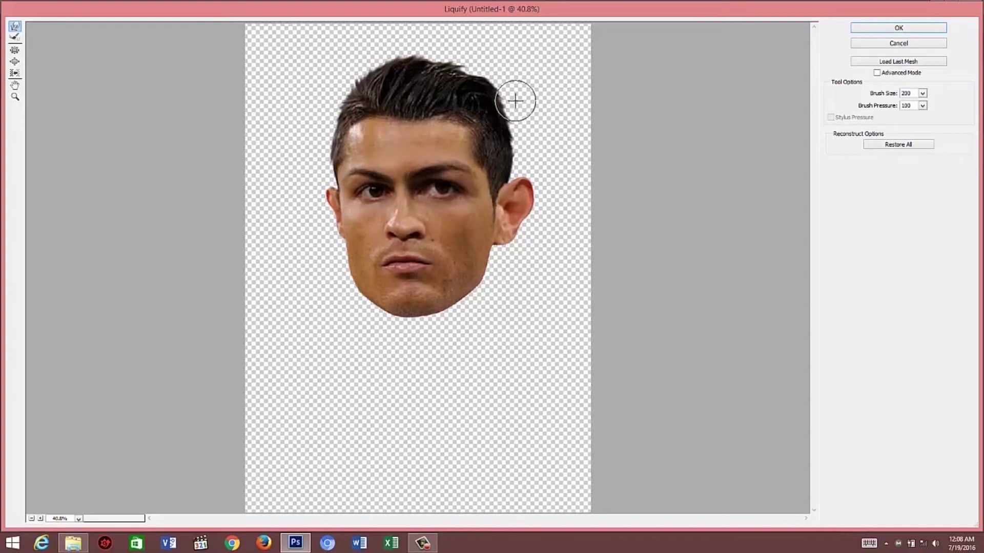
left_click(922, 28)
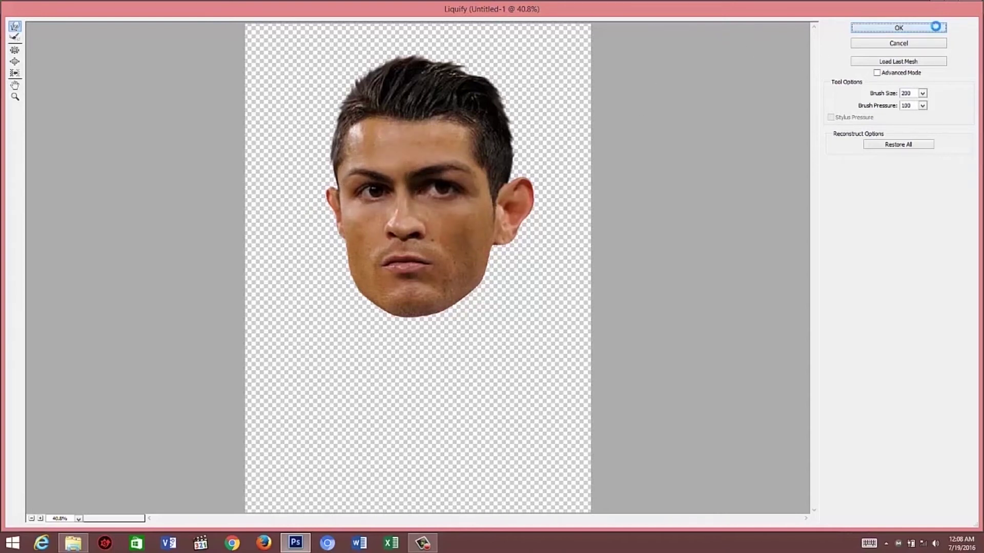
Zoom in and out around the canvas to inspect the warped caricature head.
scroll(511, 197, "down", 3)
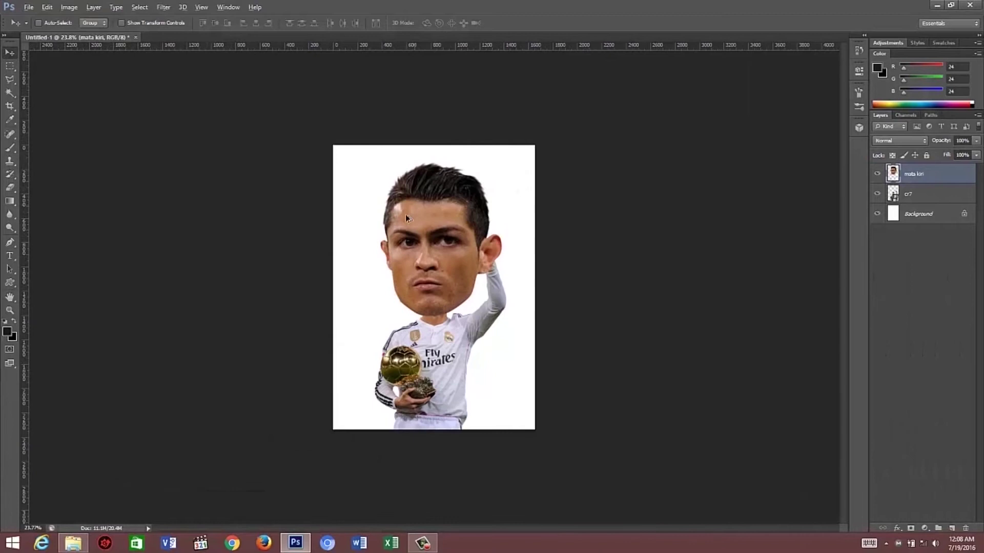
scroll(451, 273, "up", 3)
scroll(448, 269, "up", 1)
scroll(356, 275, "up", 1)
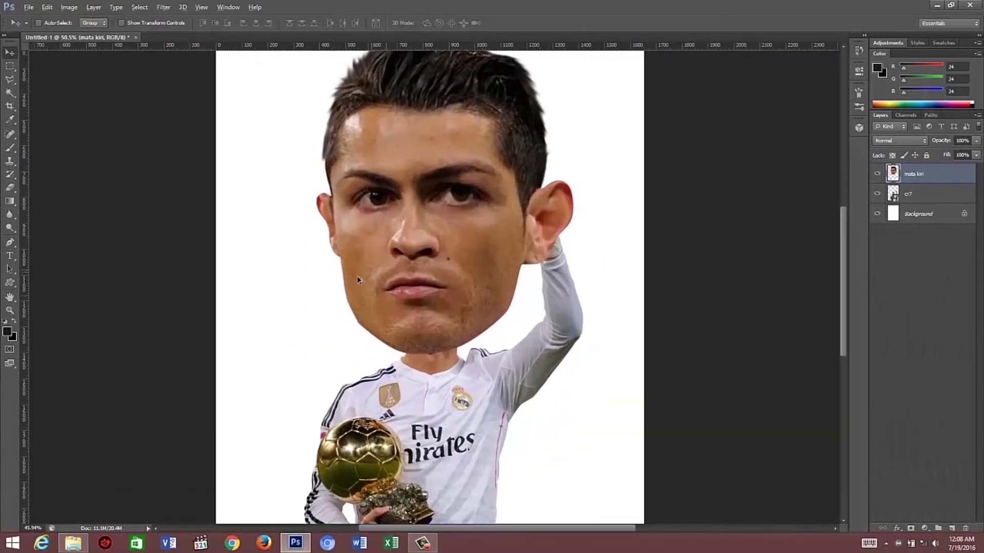
scroll(356, 281, "down", 2)
scroll(354, 283, "down", 2)
scroll(358, 274, "down", 2)
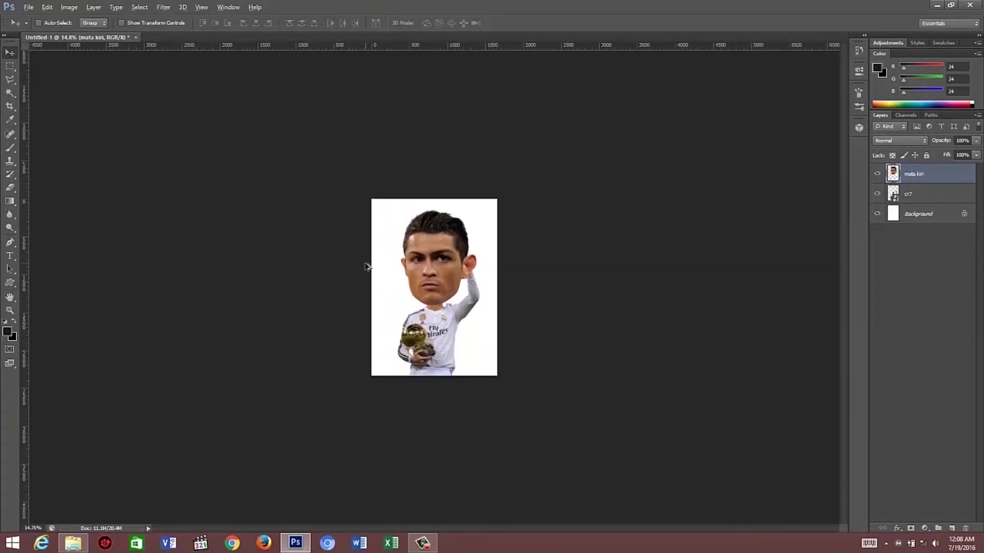
scroll(473, 246, "up", 1)
scroll(440, 392, "up", 2)
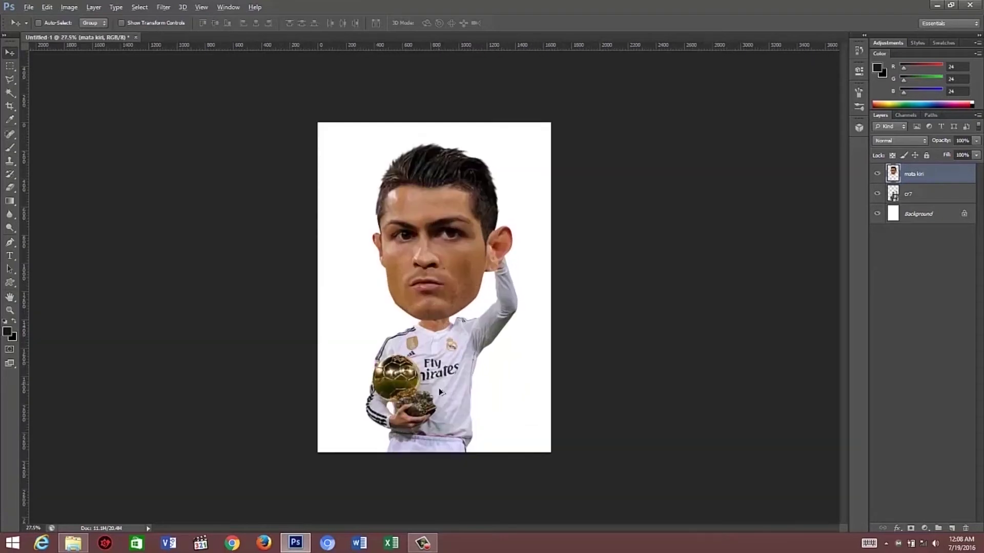
scroll(484, 208, "up", 1)
scroll(485, 208, "up", 1)
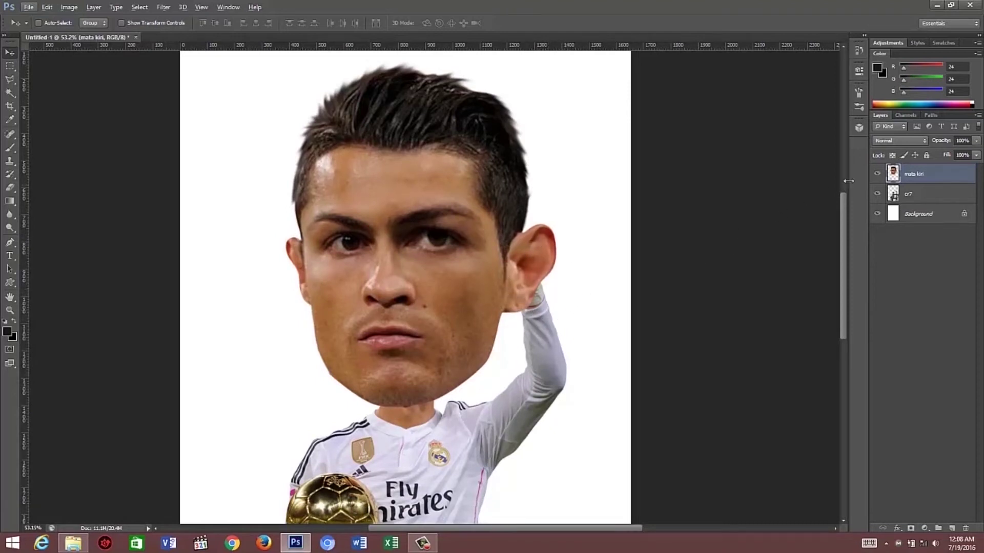
Hide the mata kiri head layer and rasterize the cr7 player layer.
left_click(877, 174)
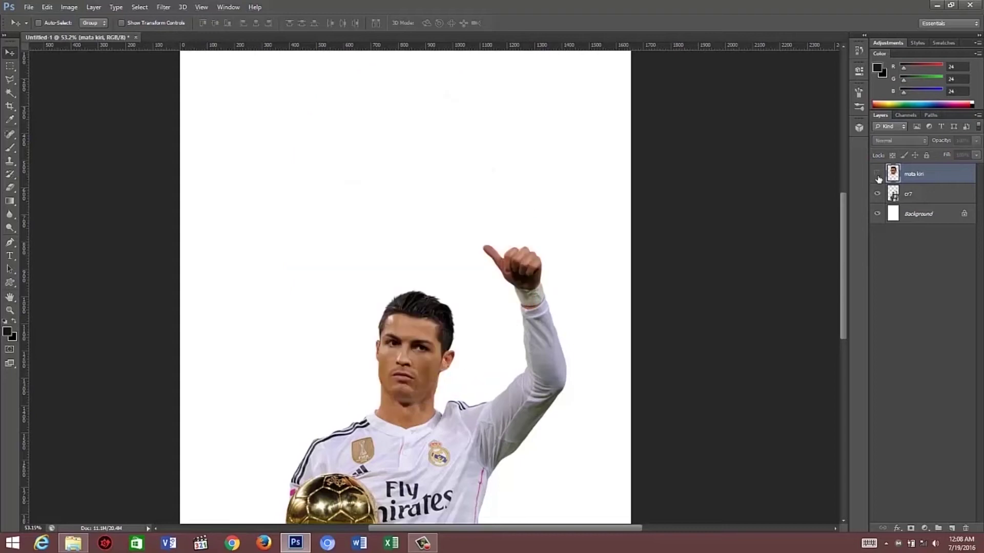
left_click(924, 203)
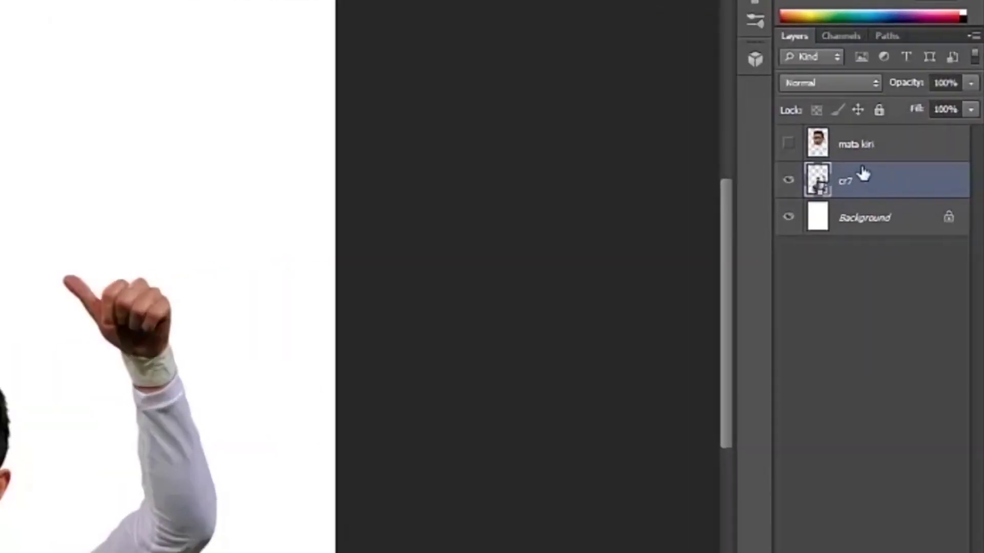
right_click(915, 194)
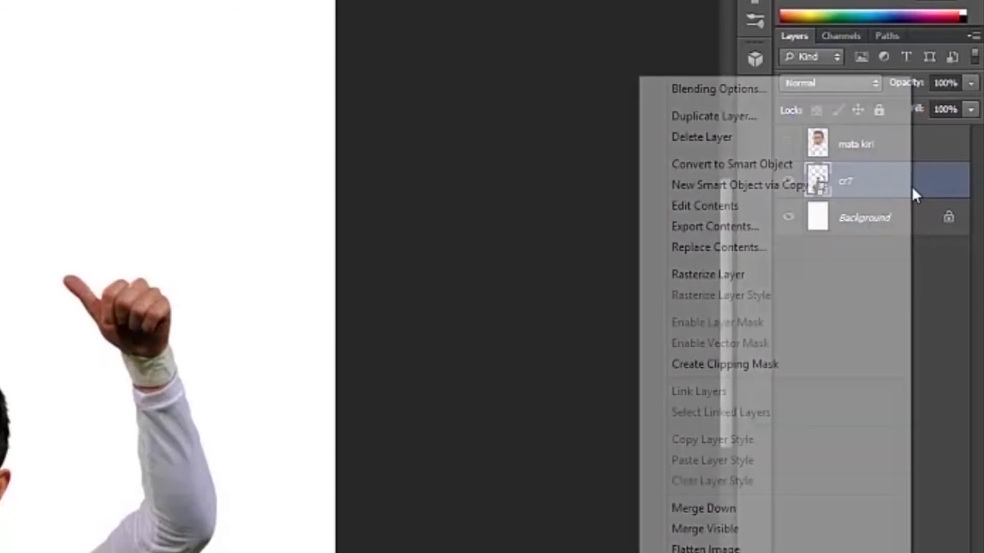
left_click(732, 276)
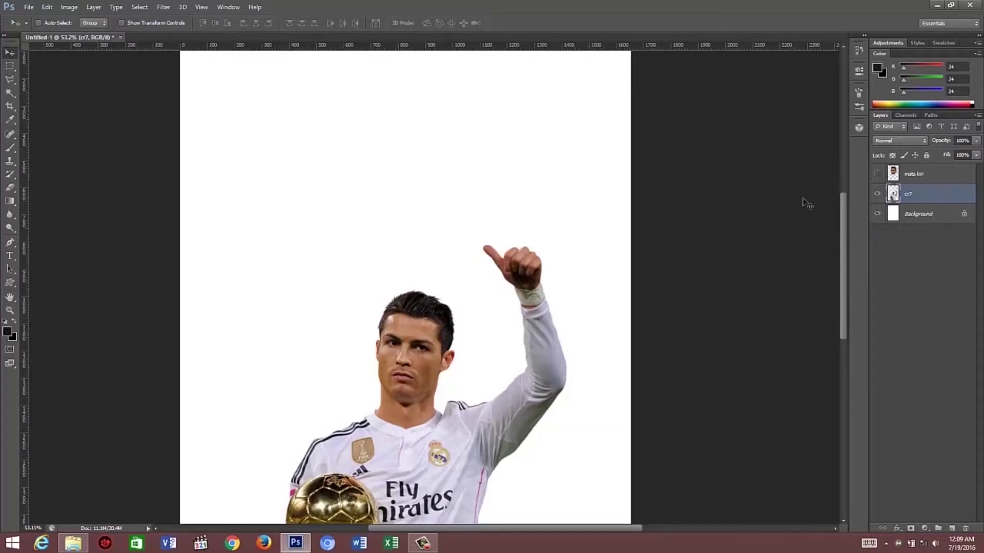
Move the cr7 player image higher on the canvas and zoom in.
left_click_drag(452, 319, 454, 237)
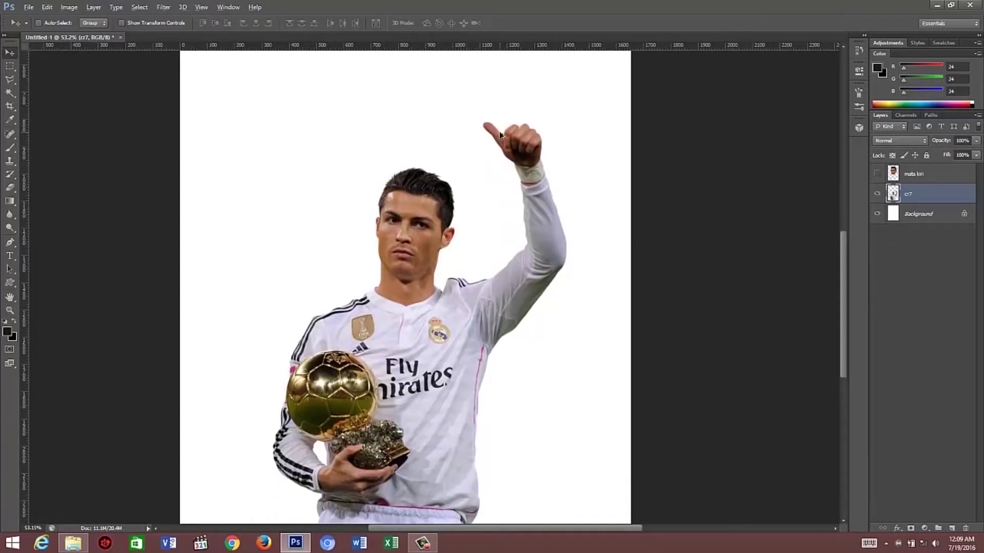
scroll(552, 100, "up", 2)
scroll(552, 100, "up", 2)
scroll(553, 101, "up", 1)
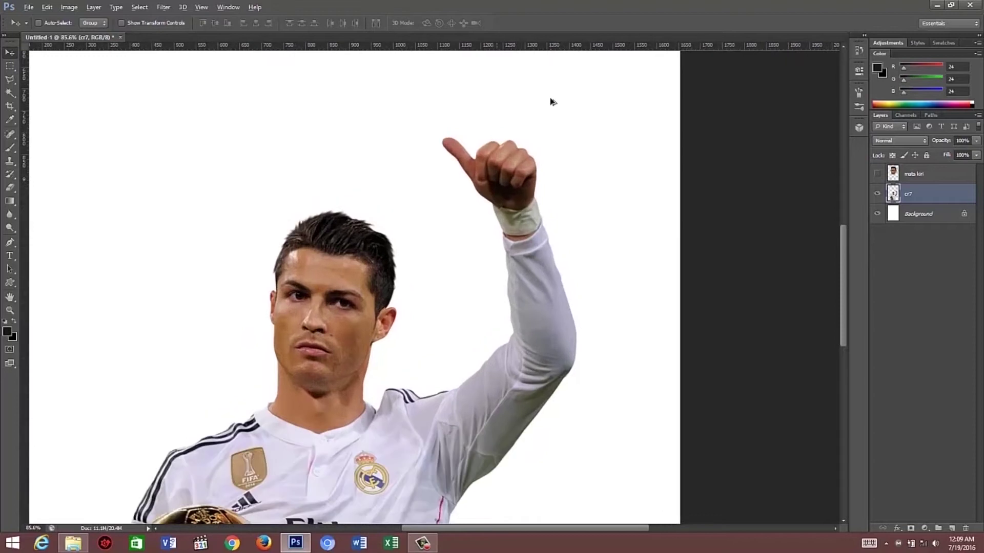
scroll(552, 102, "up", 2)
scroll(552, 102, "up", 1)
scroll(552, 102, "up", 2)
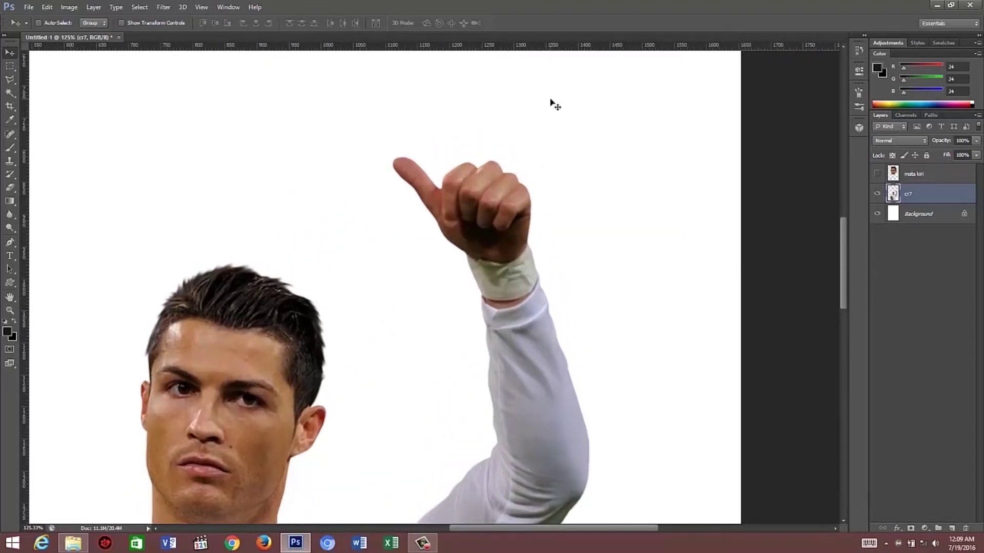
scroll(555, 105, "down", 2)
scroll(548, 105, "down", 2)
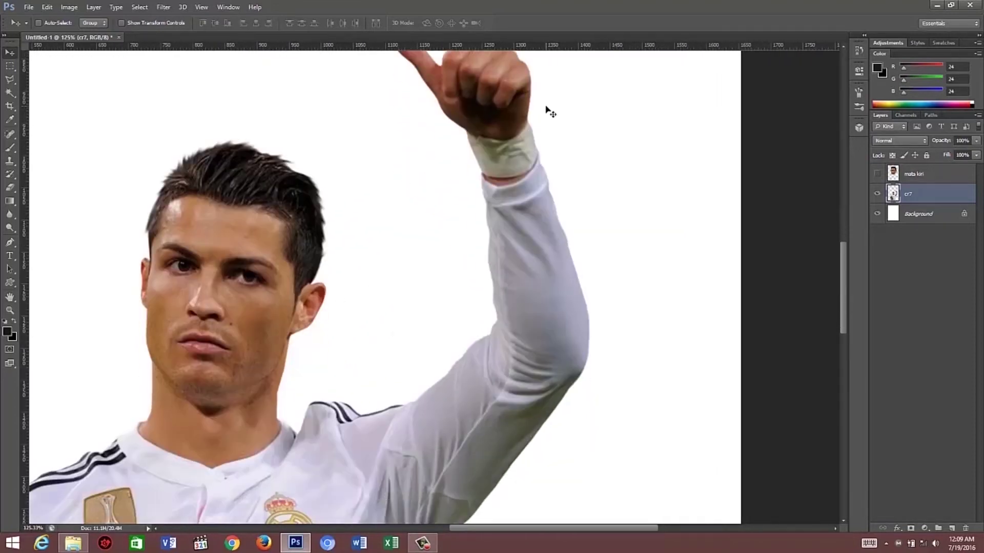
scroll(548, 107, "down", 2)
scroll(547, 108, "up", 2)
scroll(546, 109, "up", 1)
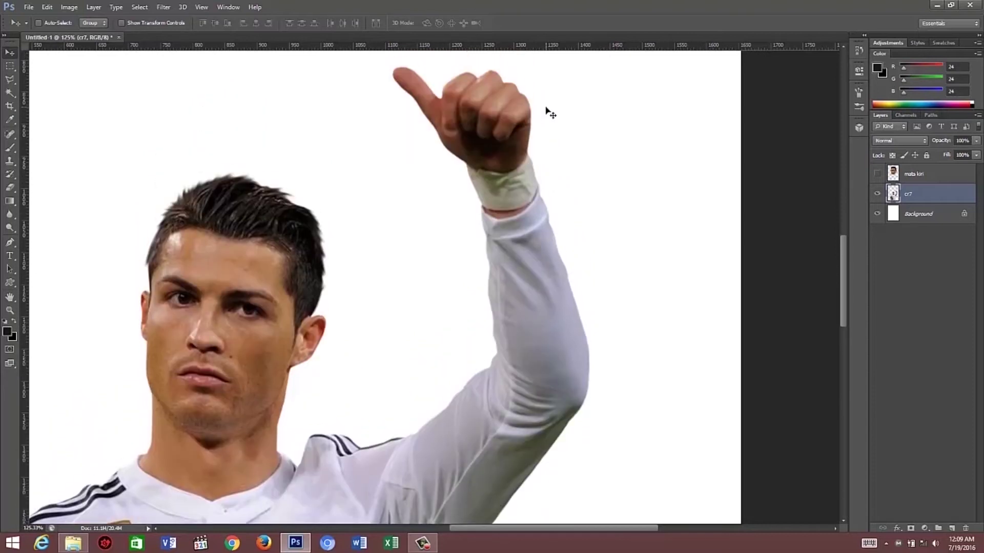
scroll(547, 110, "up", 1)
scroll(540, 112, "up", 2)
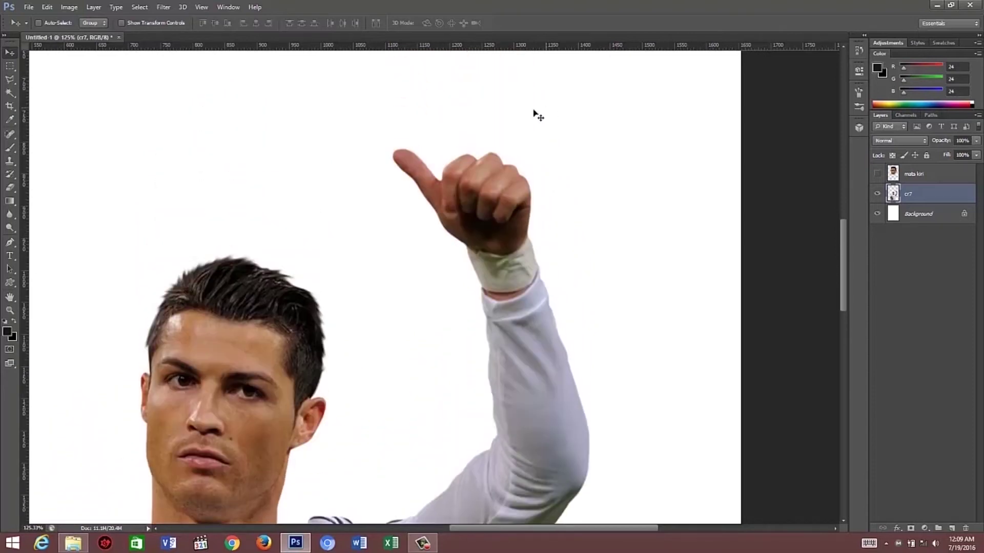
Trace a closed Pen path around the thumbs-up hand.
left_click(12, 245)
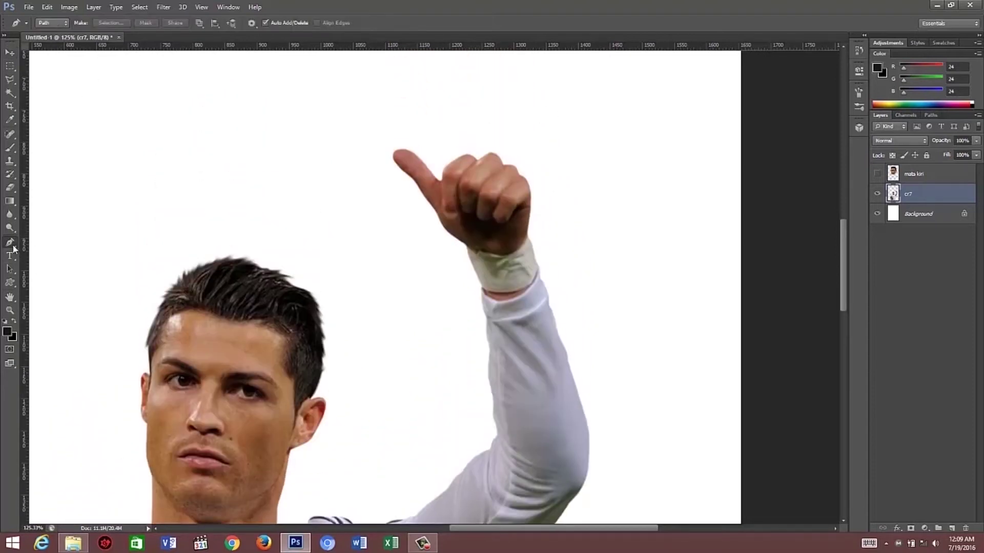
scroll(576, 229, "up", 2)
scroll(517, 235, "up", 2)
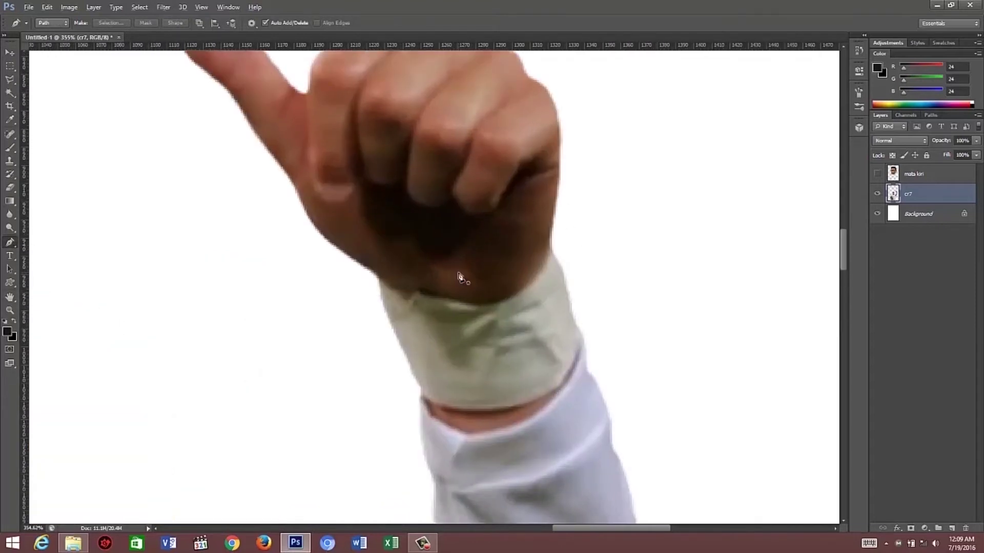
left_click(379, 283)
left_click(439, 296)
left_click_drag(512, 295, 531, 284)
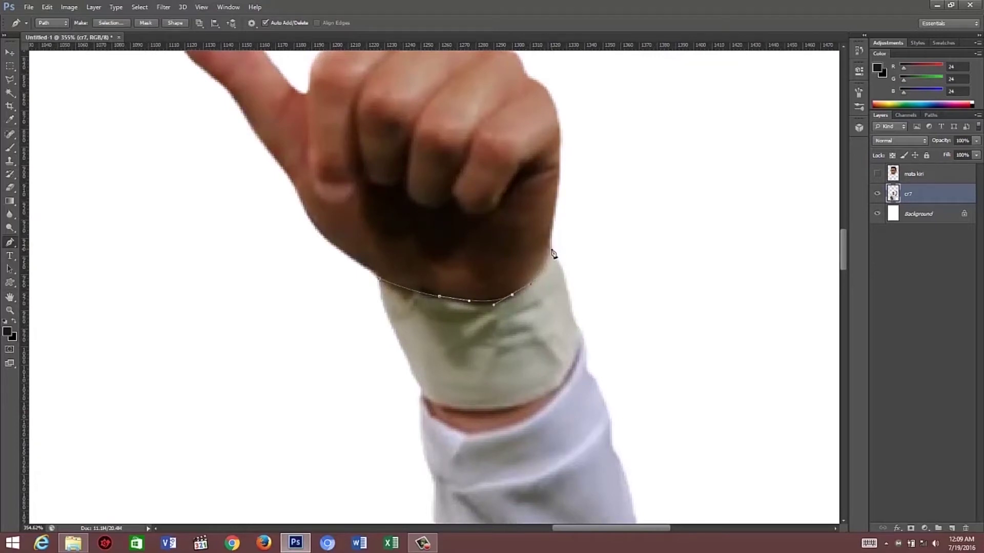
left_click_drag(555, 248, 560, 225)
scroll(560, 224, "down", 4)
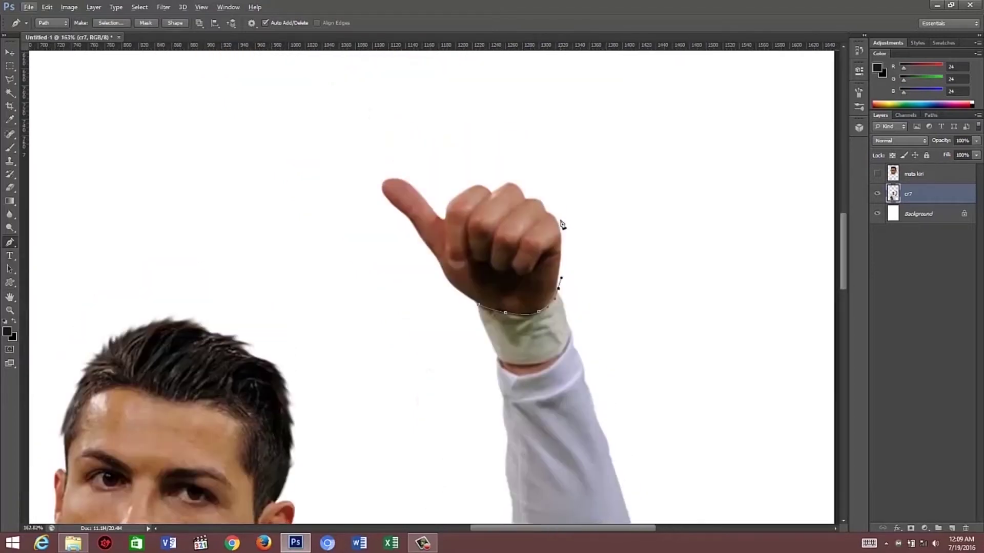
left_click(596, 210)
left_click(490, 141)
left_click_drag(293, 122, 271, 121)
left_click_drag(317, 262, 322, 268)
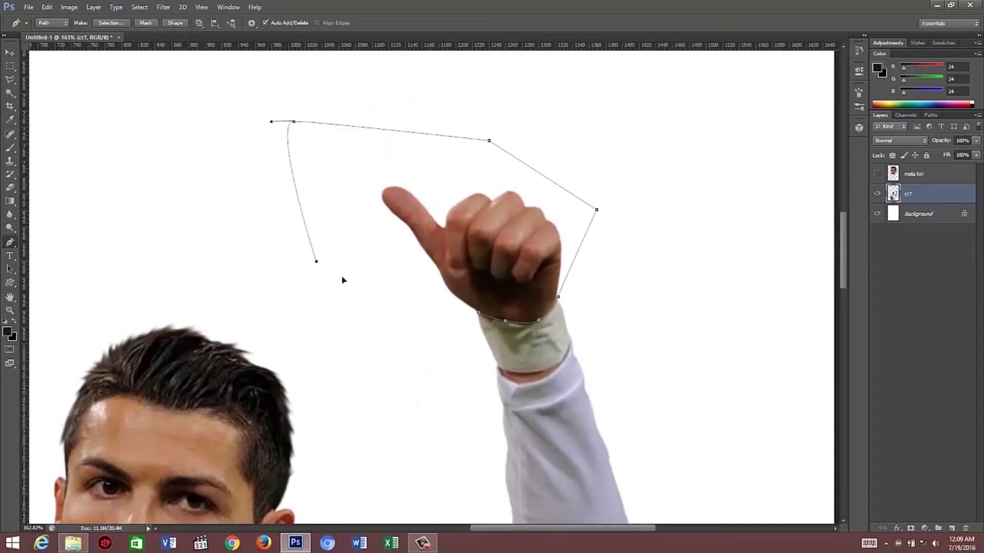
left_click(480, 315)
Turn the hand path into a selection and copy it to a new Layer 1.
right_click(493, 251)
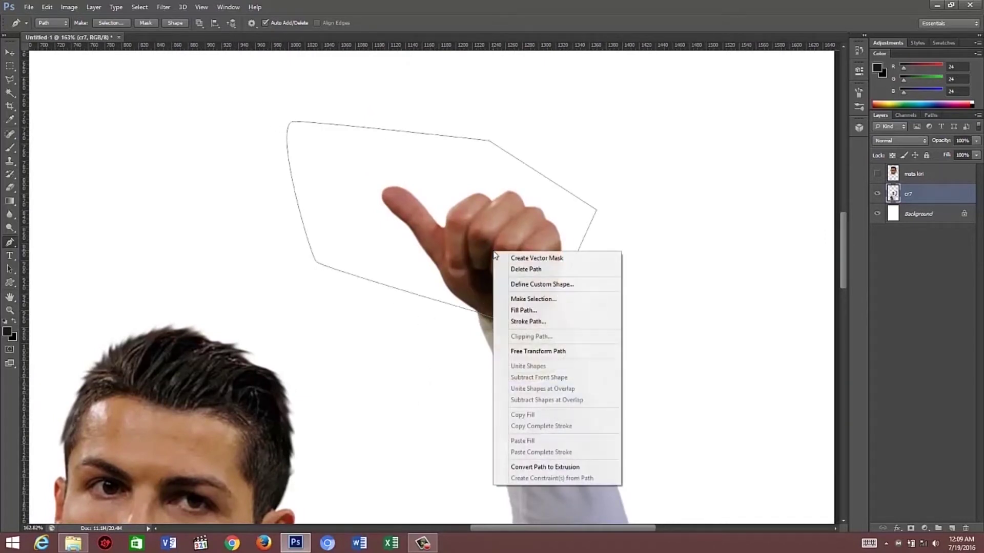
left_click(533, 299)
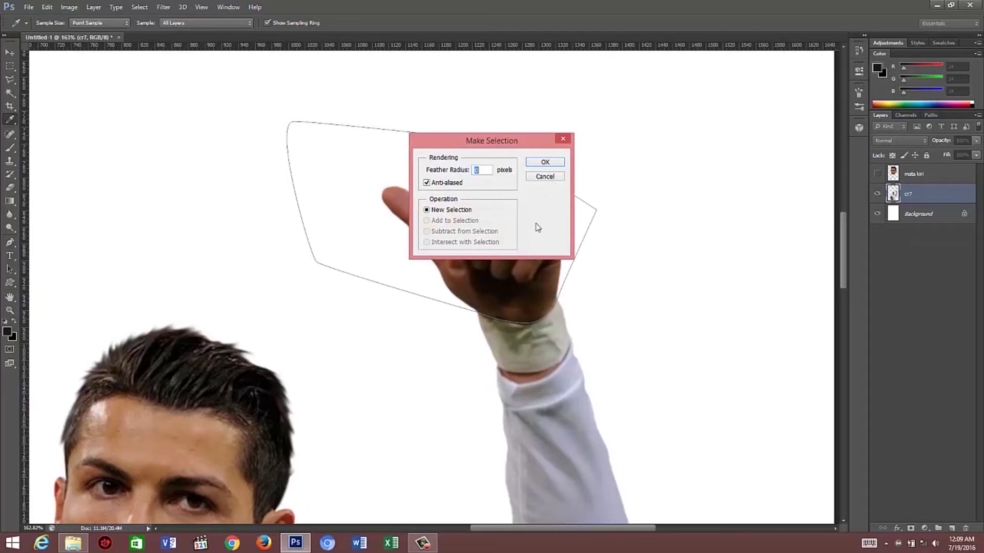
left_click(546, 163)
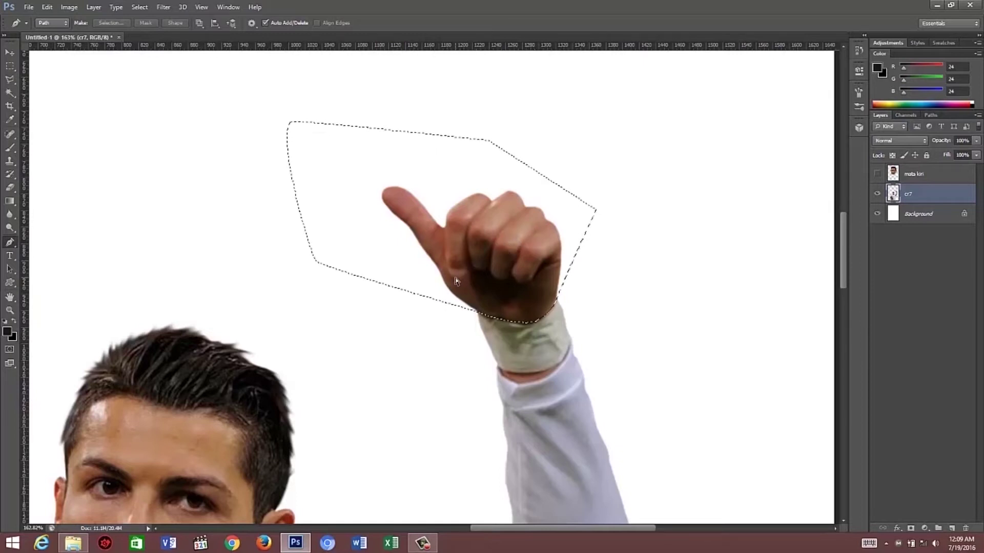
key("ctrl+j")
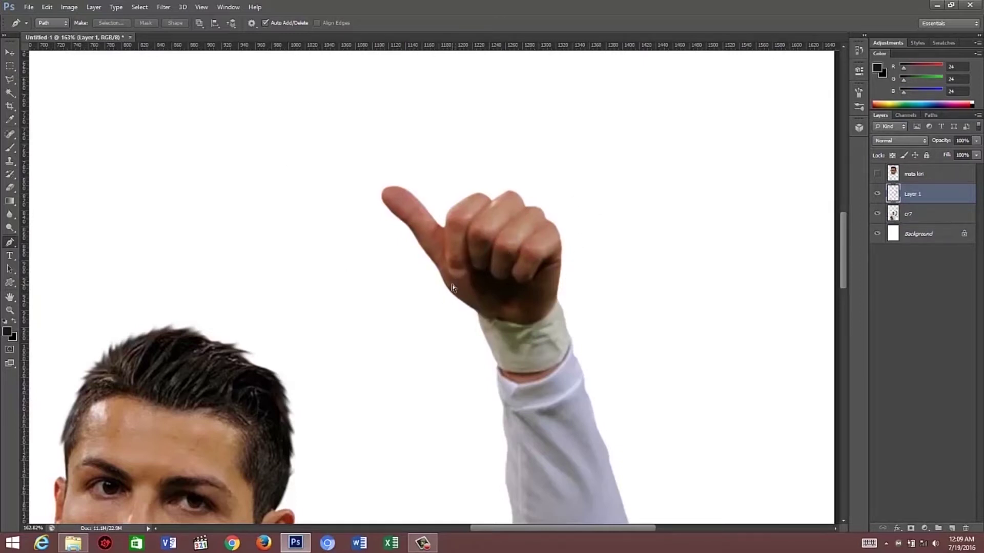
Scale the copied thumbs-up hand on Layer 1 up to about 173%.
key("ctrl+t")
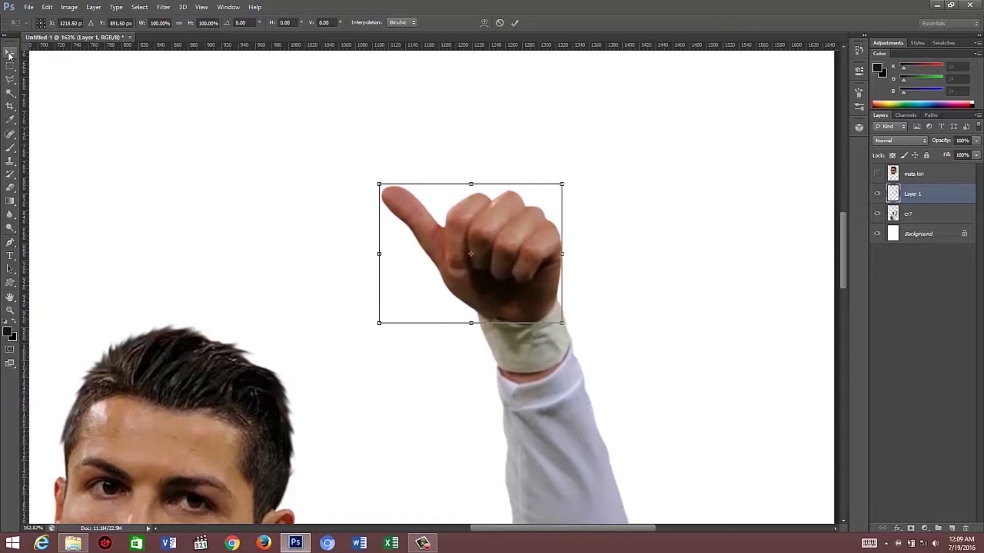
left_click(9, 53)
key("ctrl+t")
left_click_drag(571, 177, 701, 77)
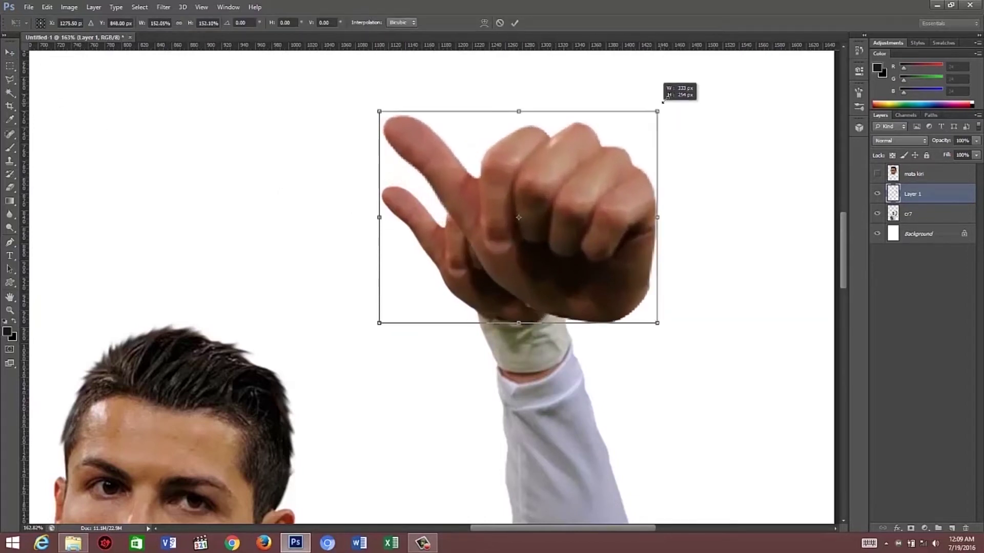
left_click_drag(616, 148, 505, 163)
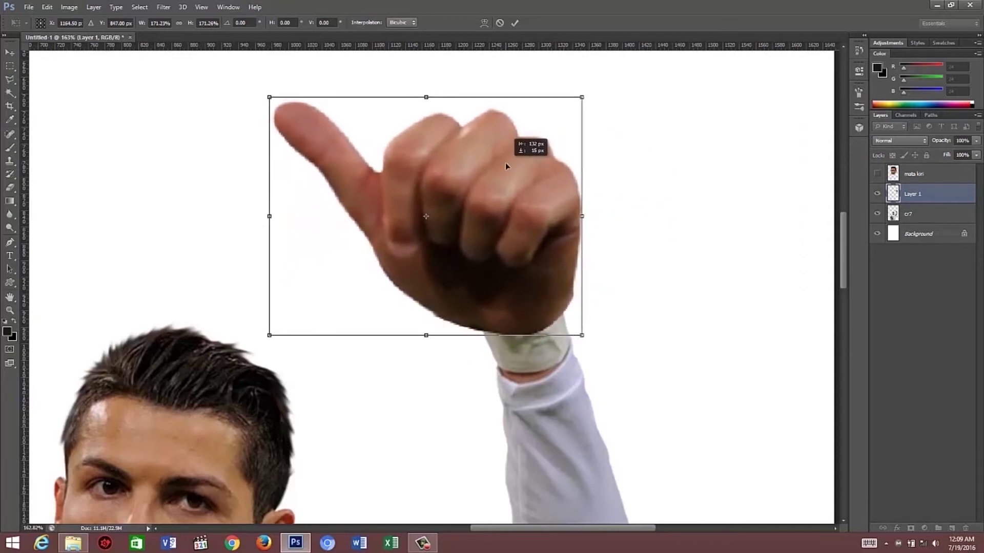
Nudge the enlarged hand into place at the end of the raised arm and apply it.
scroll(506, 162, "down", 3)
scroll(505, 162, "down", 2)
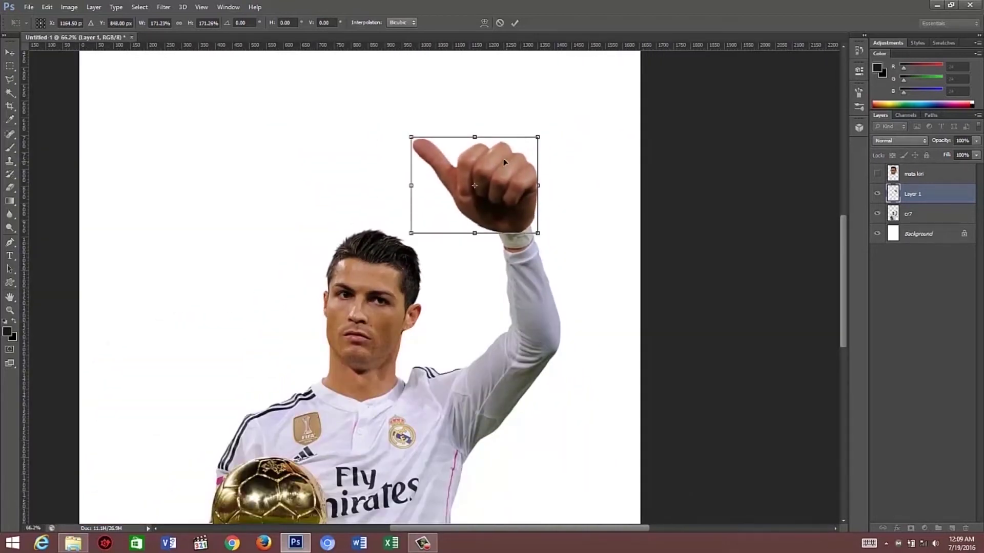
left_click_drag(506, 161, 502, 160)
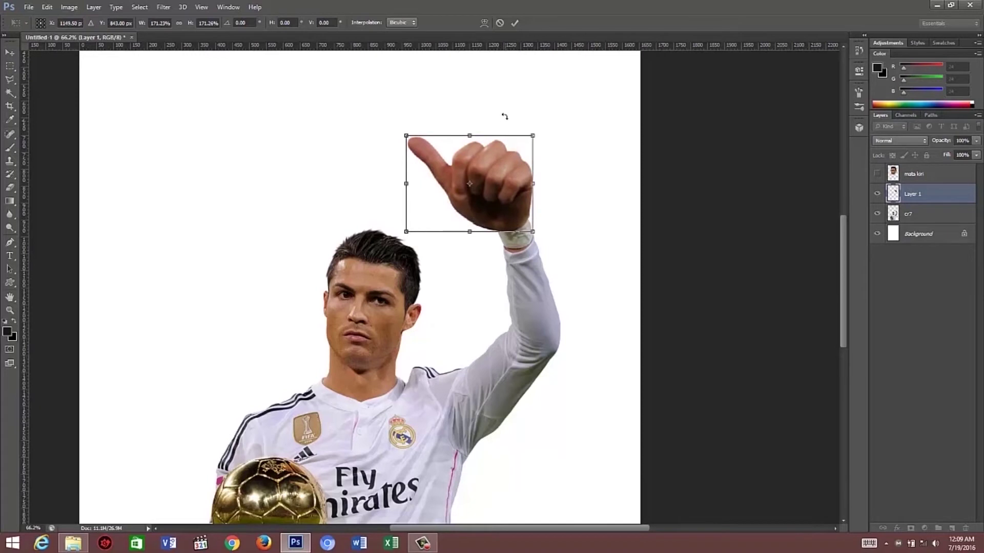
left_click(514, 23)
scroll(502, 100, "down", 1)
scroll(487, 154, "down", 2)
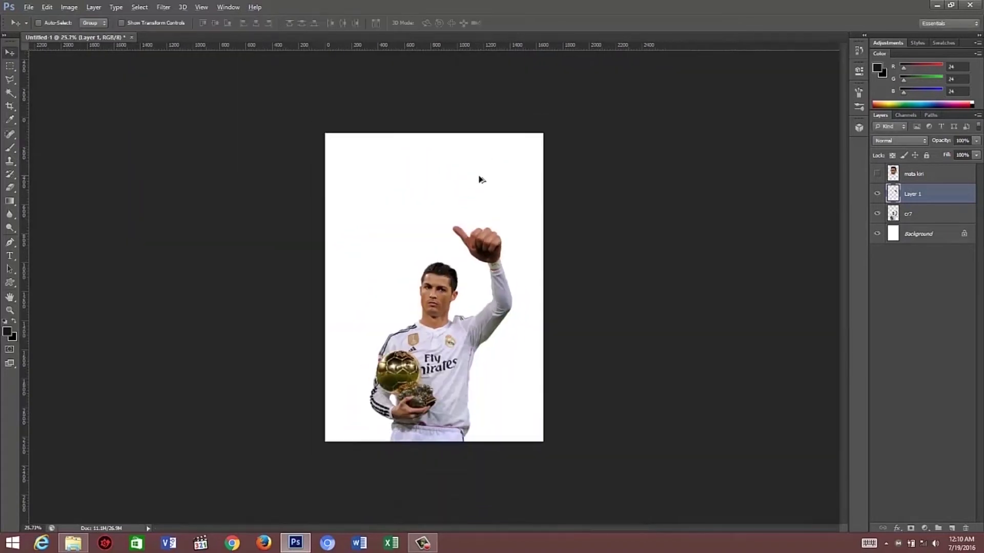
scroll(442, 405, "up", 2)
scroll(420, 461, "up", 1)
scroll(410, 502, "up", 2)
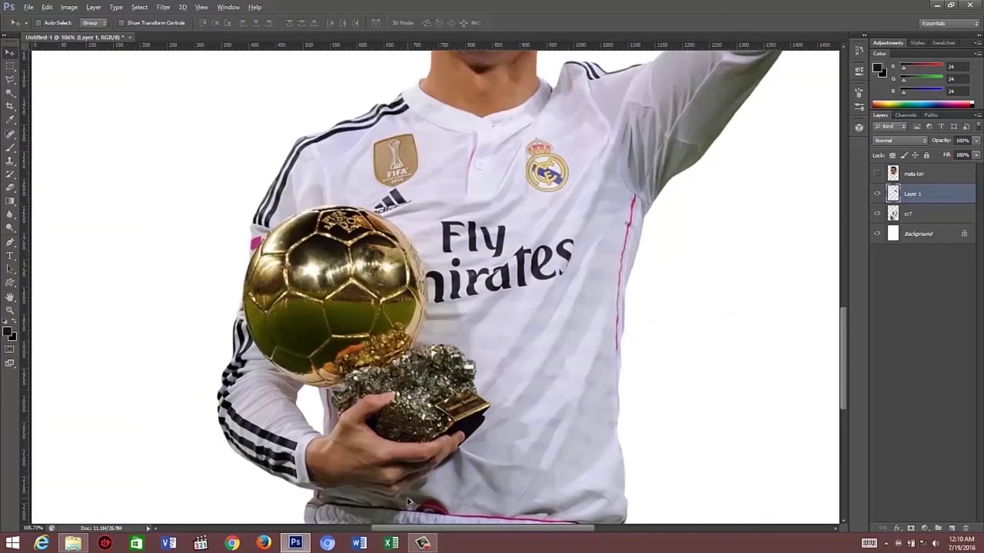
scroll(359, 441, "up", 2)
scroll(288, 379, "down", 1)
Trace a Pen path around the trophy hand's lower edge and up the fingers.
scroll(287, 379, "up", 2)
key("p")
left_click(277, 311)
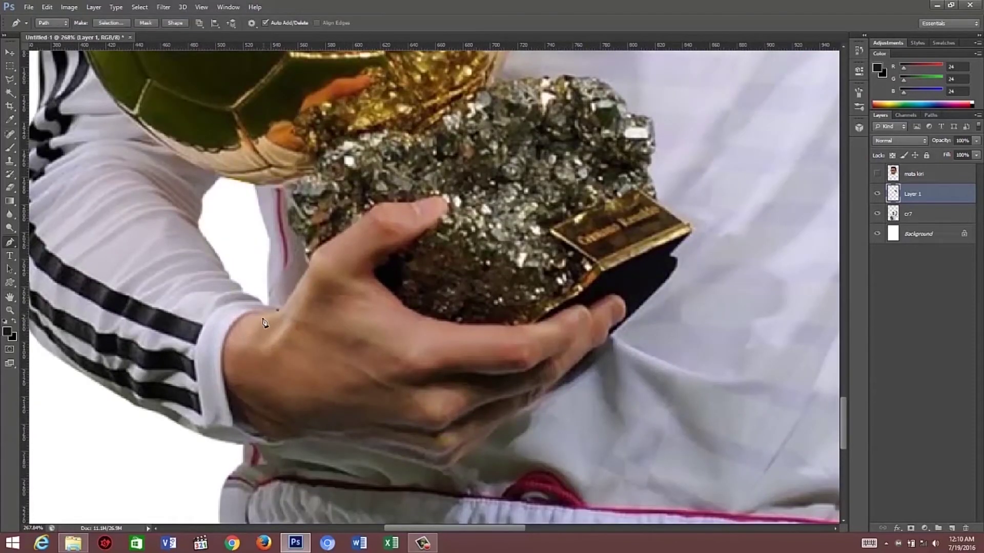
left_click_drag(243, 311, 236, 323)
mouse_move(226, 391)
left_mouse_down()
mouse_move(248, 428)
mouse_move(295, 440)
left_mouse_up()
left_click_drag(360, 445, 429, 469)
left_click(438, 470)
left_click_drag(461, 460, 476, 453)
left_click_drag(538, 399, 547, 392)
left_click_drag(605, 346, 608, 337)
Continue the hand outline across the fingertip and along the finger's top edge.
scroll(623, 322, "up", 3)
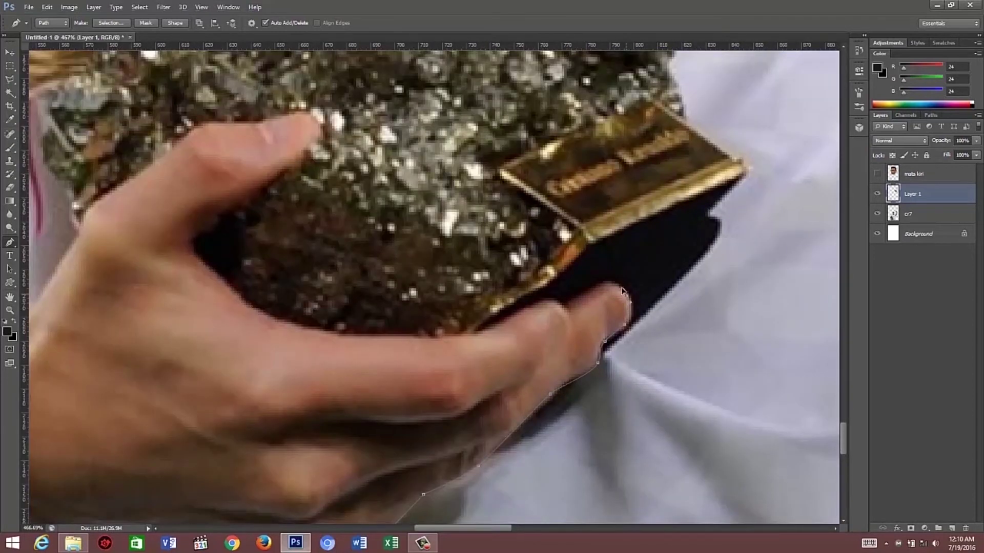
left_click(594, 290)
left_click(466, 337)
left_click_drag(333, 337, 304, 330)
left_click(190, 258)
left_click_drag(187, 244, 189, 238)
left_click_drag(249, 191, 283, 178)
Smooth the last anchor and tilt the enlarged tangan kanan hand to about −13°.
scroll(268, 120, "down", 1)
scroll(268, 120, "down", 2)
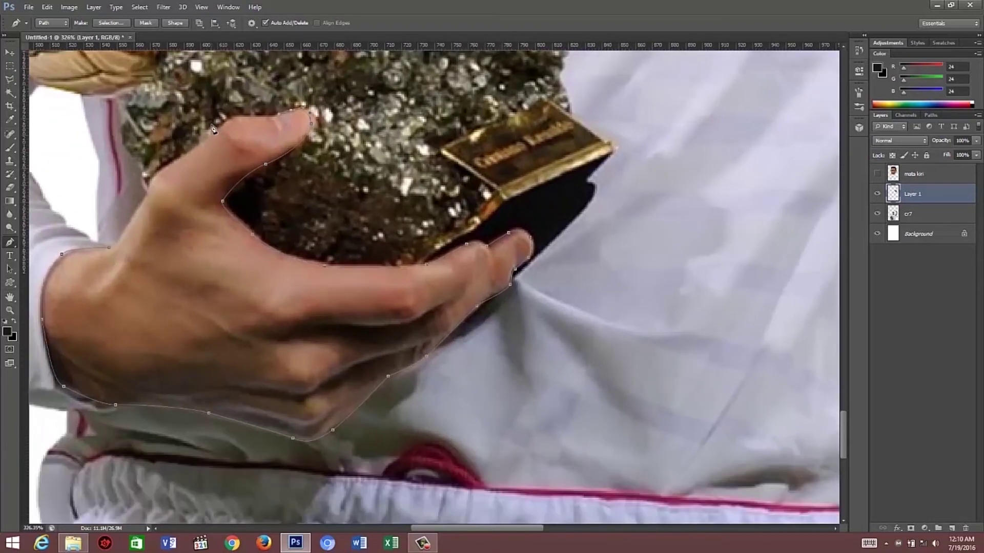
scroll(256, 117, "up", 3)
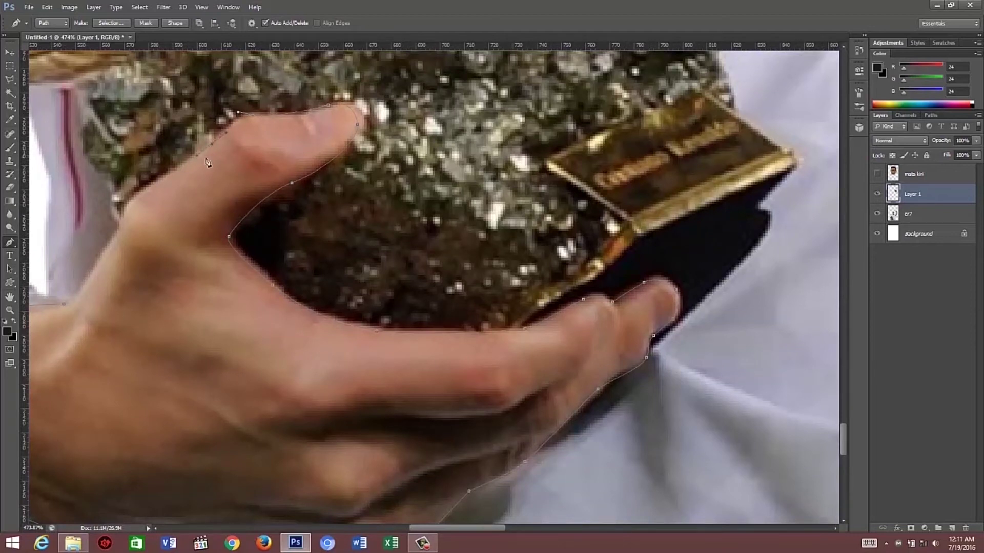
scroll(208, 163, "down", 3)
scroll(171, 175, "up", 3)
left_click_drag(173, 171, 166, 189)
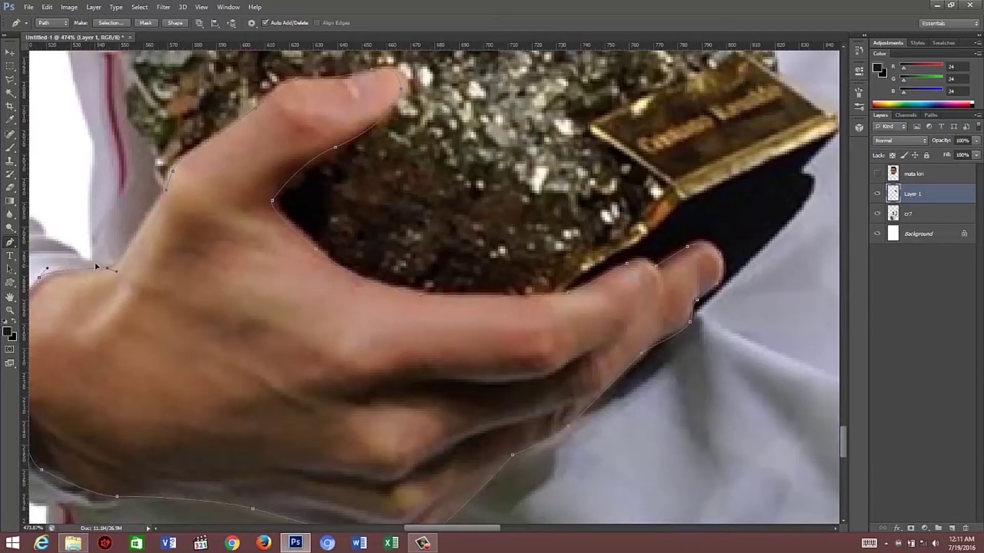
scroll(290, 193, "down", 2)
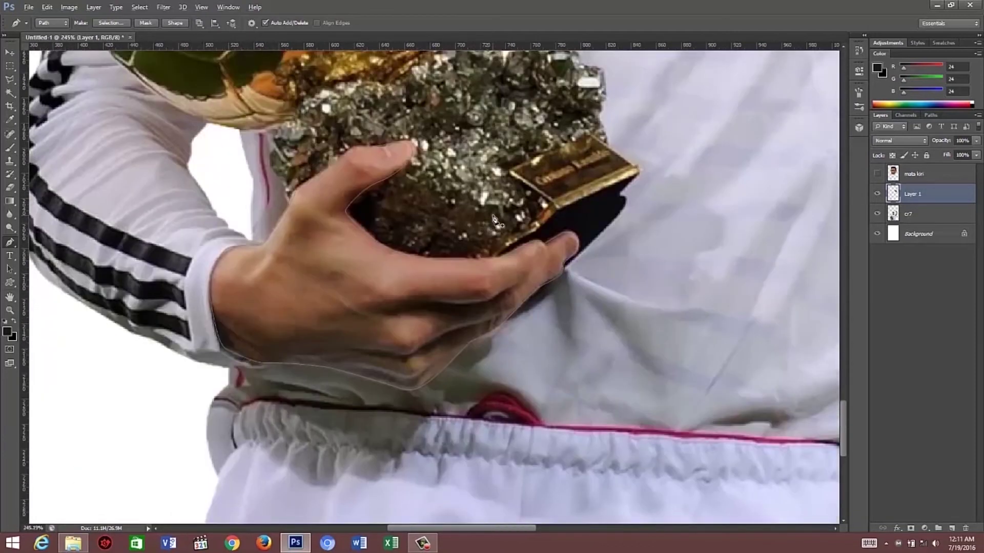
scroll(499, 258, "down", 3)
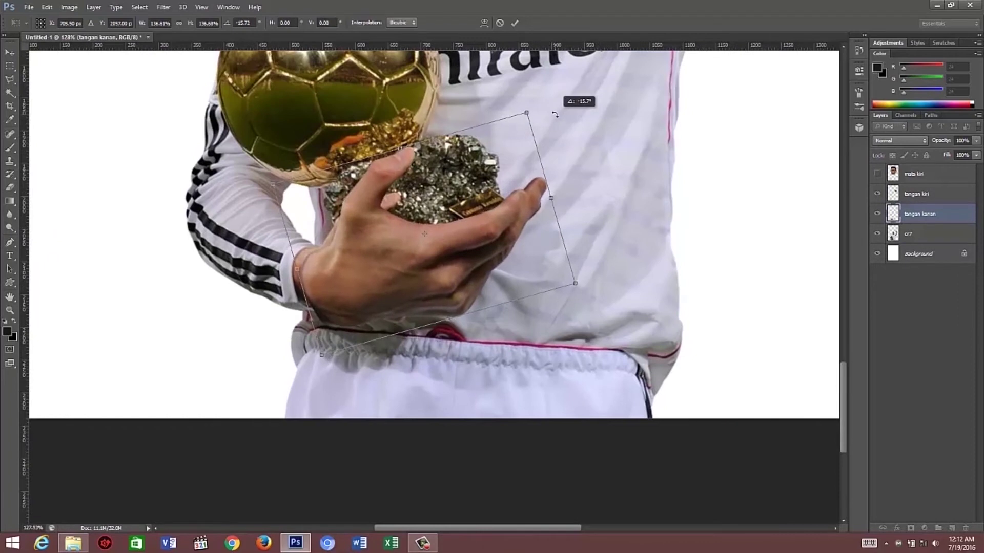
left_click_drag(561, 102, 525, 156)
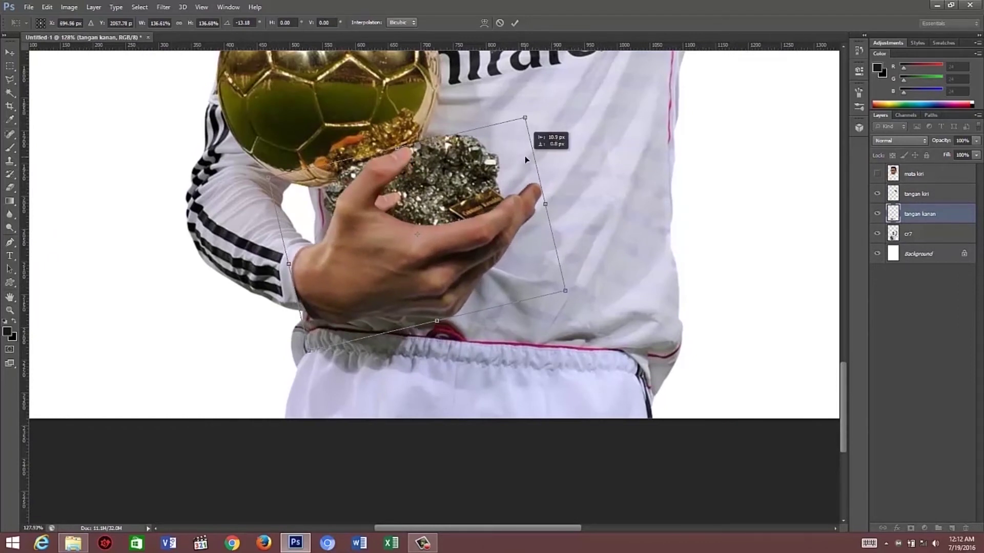
Apply the trophy hand's −13° rotation.
scroll(524, 155, "down", 3)
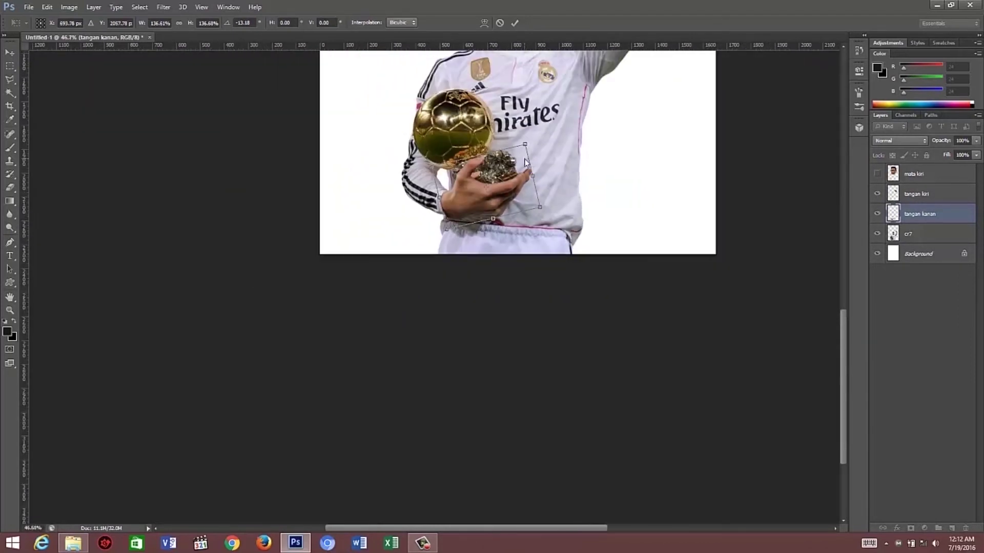
left_click(515, 23)
scroll(533, 207, "up", 2)
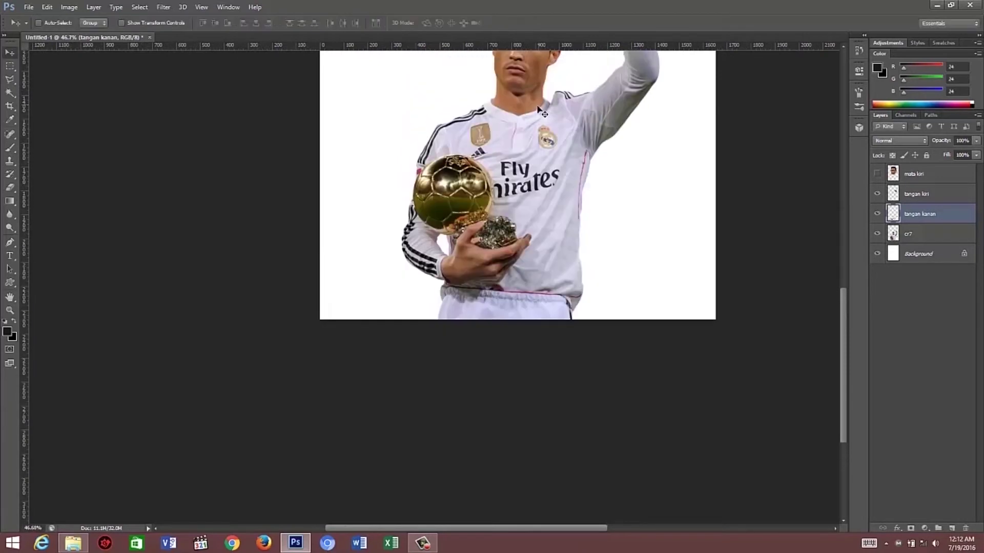
scroll(532, 207, "up", 2)
scroll(533, 207, "up", 2)
scroll(533, 207, "down", 3)
scroll(533, 207, "up", 1)
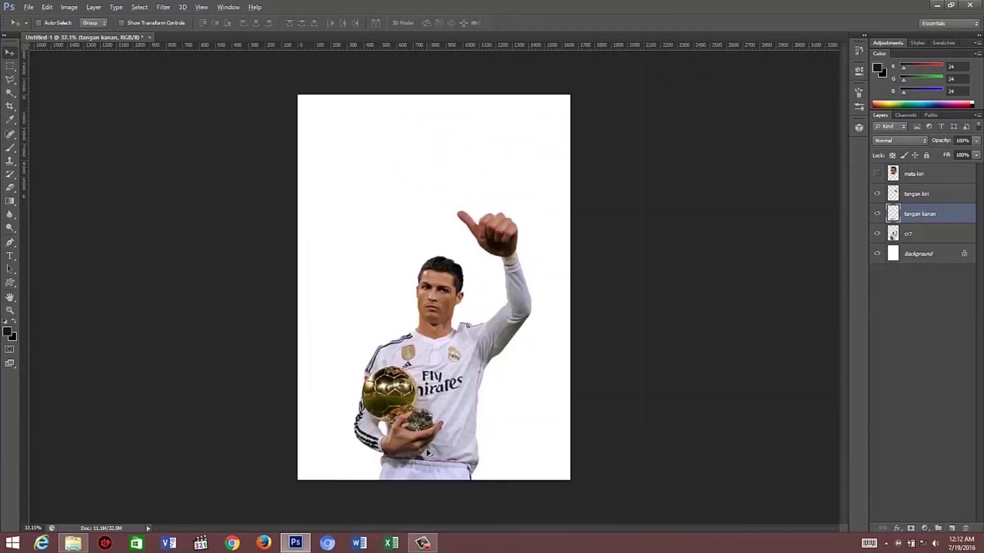
scroll(424, 458, "up", 2)
scroll(424, 457, "down", 1)
scroll(425, 457, "up", 1)
scroll(424, 457, "up", 3)
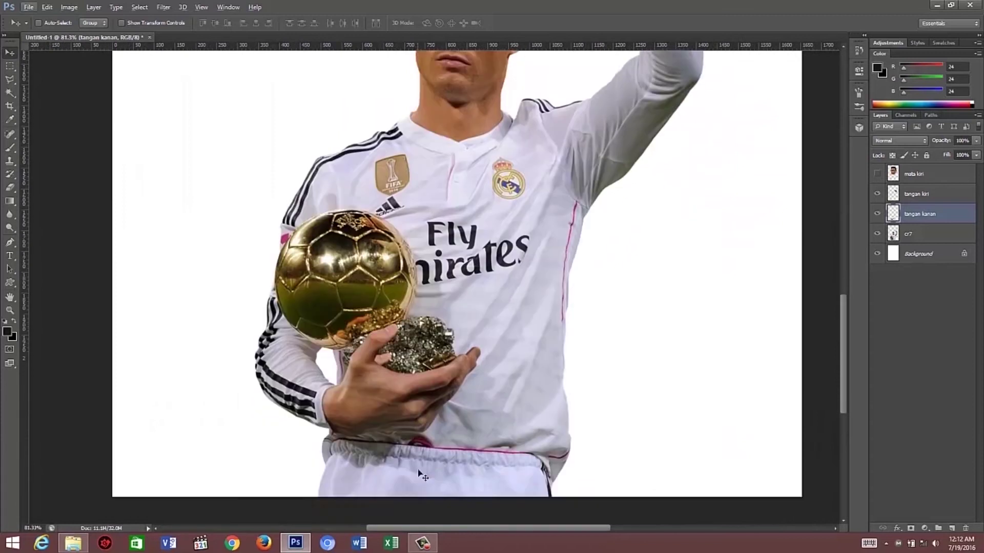
Shrink the tangan kanan hand to about 97%.
key("ctrl+t")
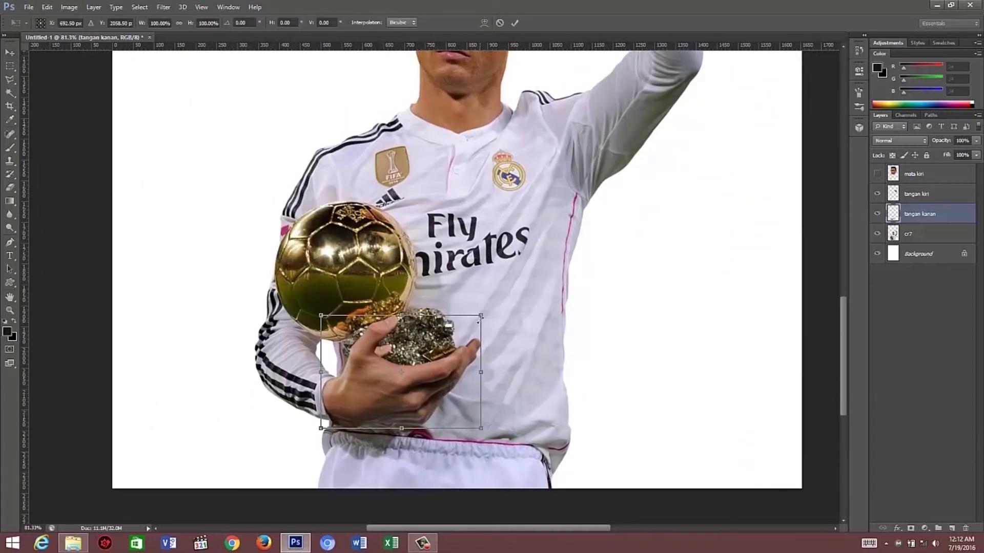
left_click_drag(479, 319, 476, 320)
left_click(515, 22)
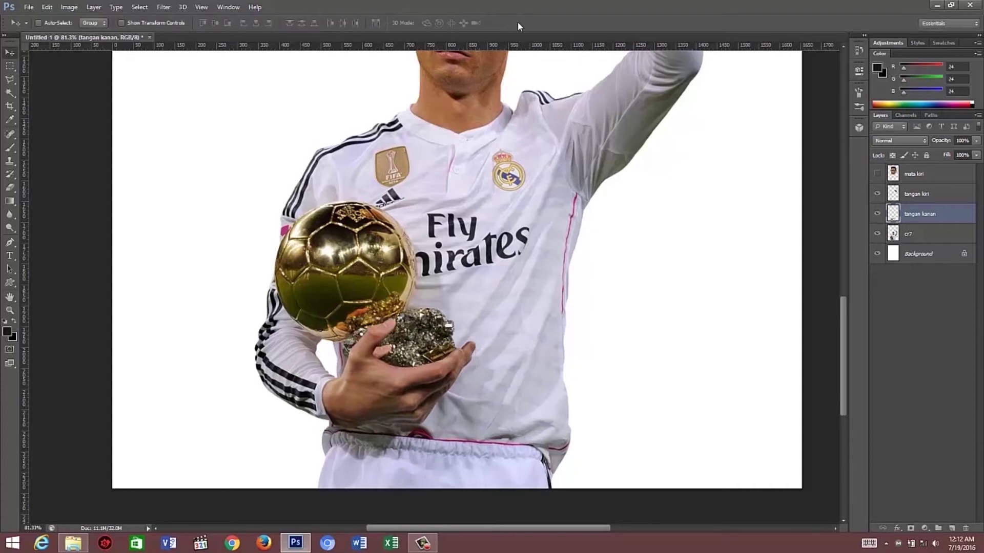
scroll(388, 340, "up", 3)
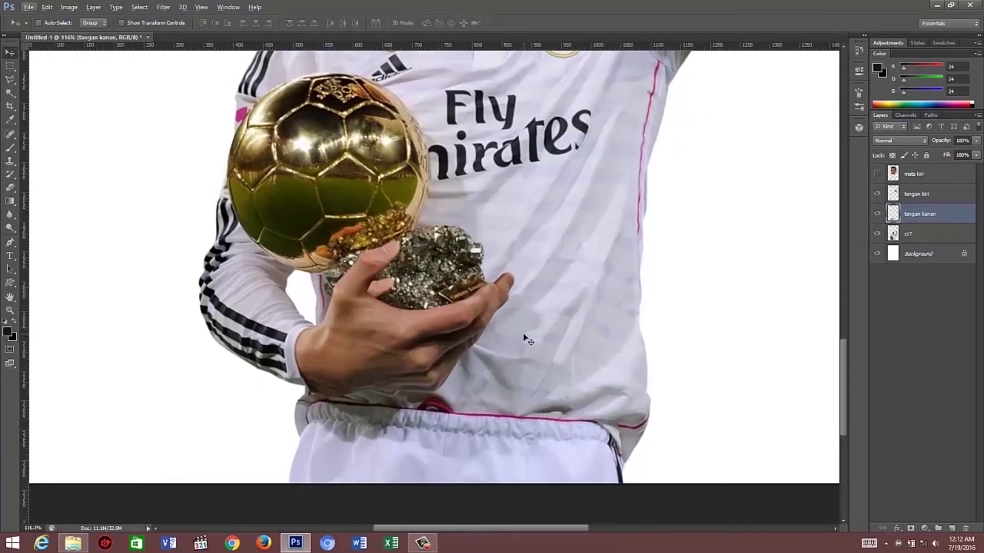
Tilt the trophy hand about 3° more so it cradles the trophy base.
key("ctrl+t")
left_click_drag(524, 336, 551, 302)
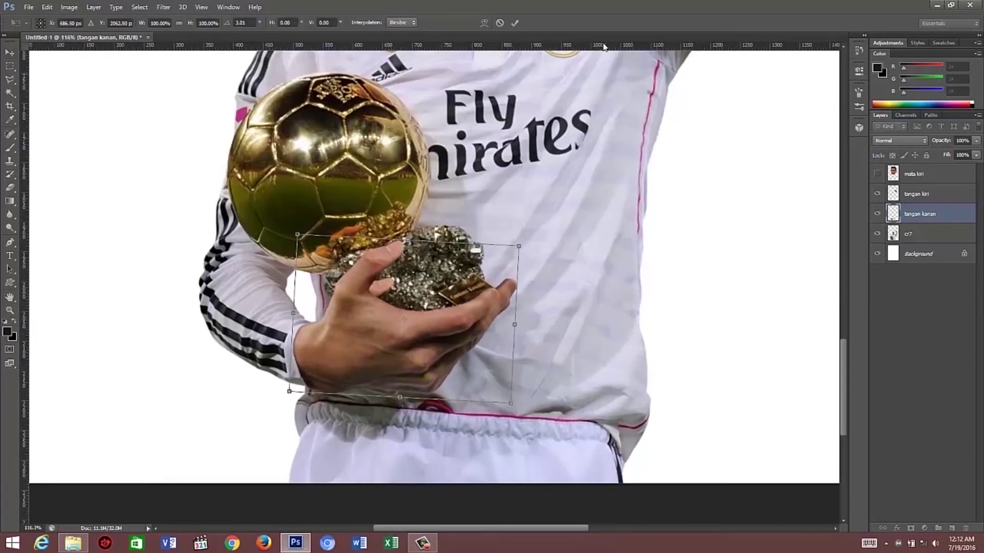
left_click(515, 23)
scroll(500, 246, "down", 3)
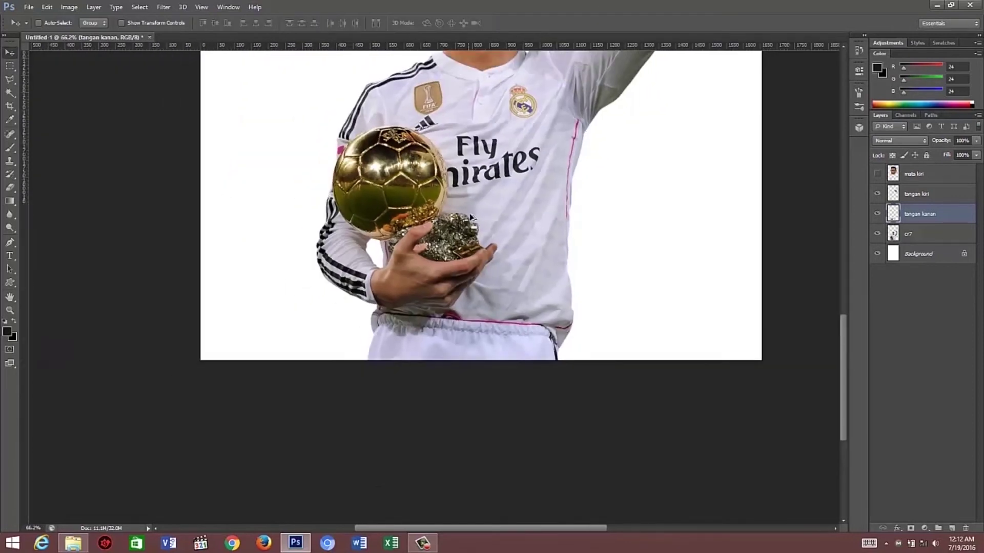
scroll(498, 242, "up", 3)
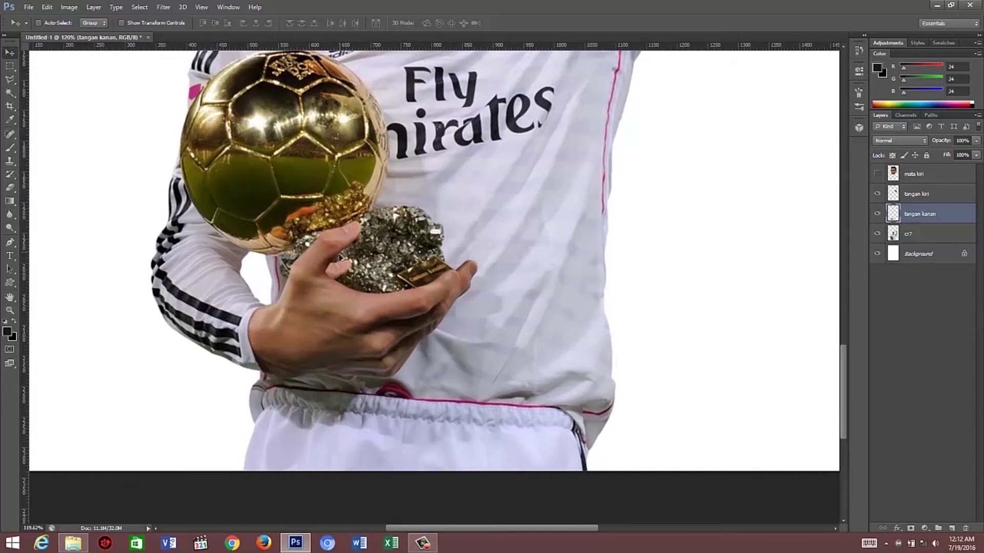
scroll(342, 261, "up", 3)
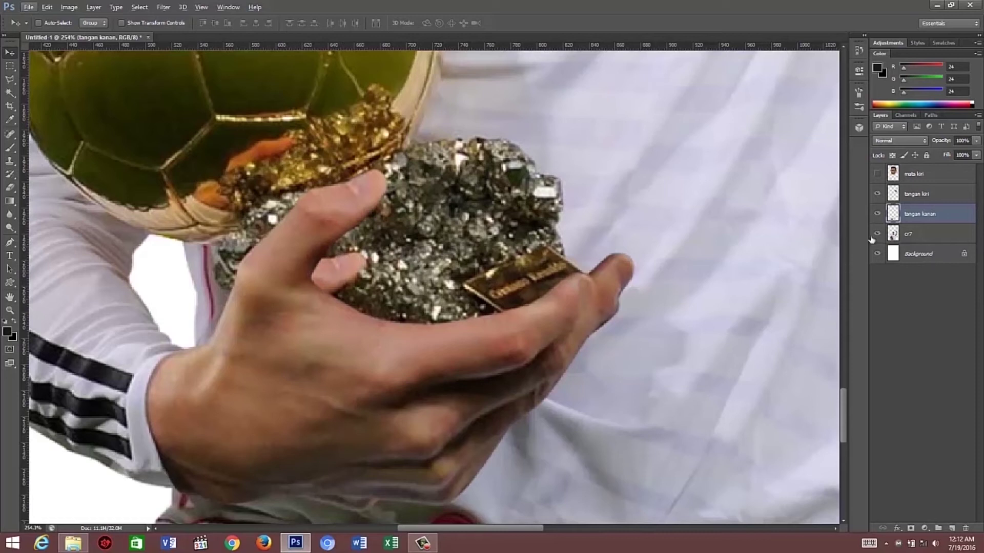
Select the cr7 layer and switch to the Clone Stamp Tool.
left_click(911, 237)
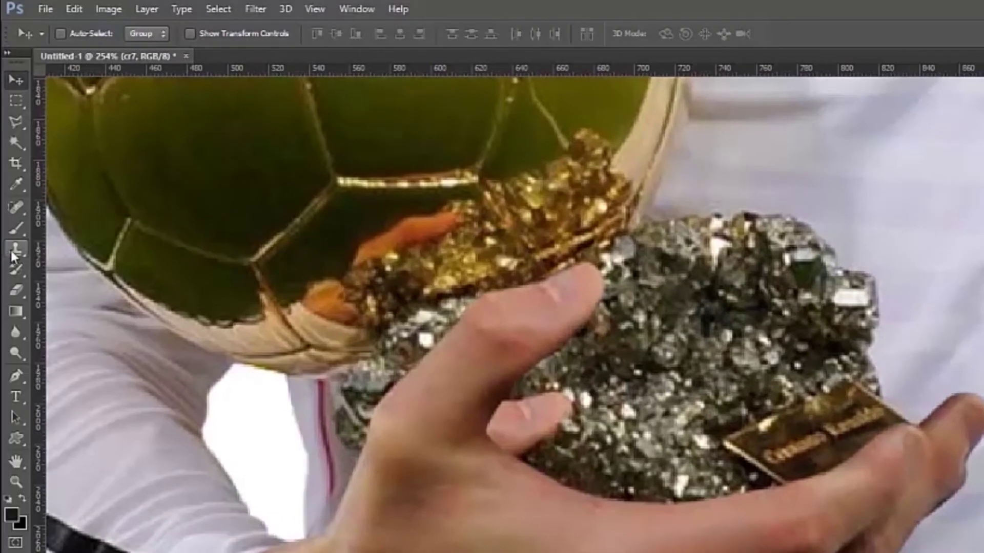
left_click(11, 250)
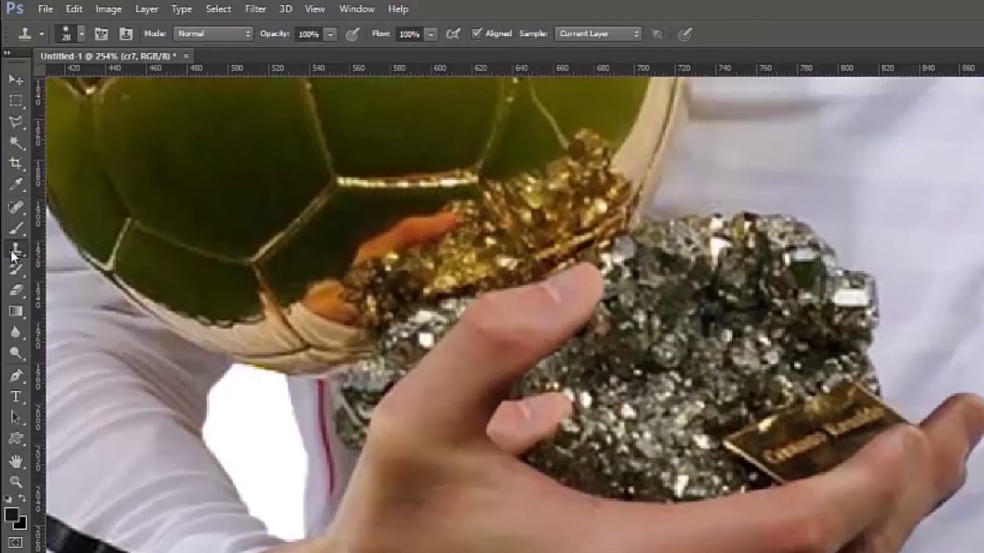
right_click(22, 244)
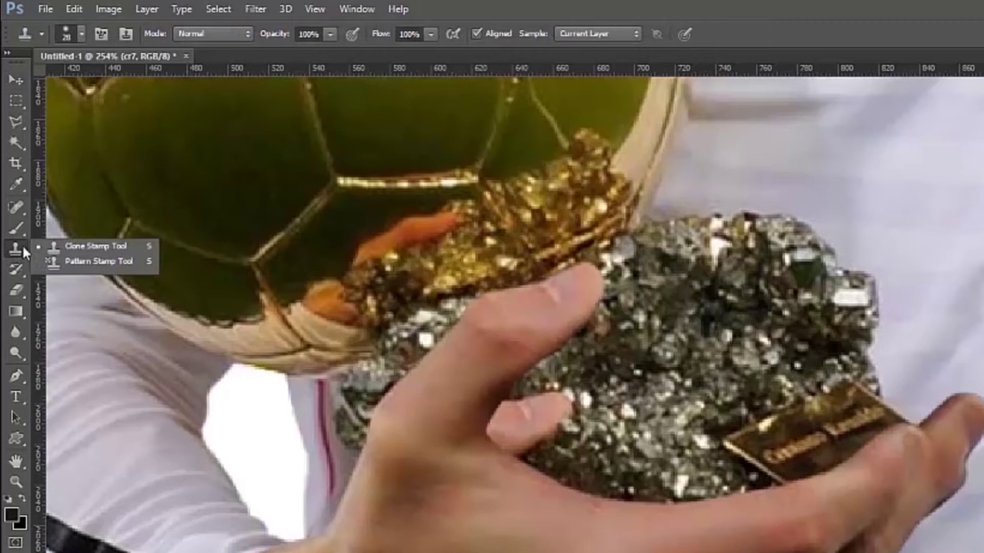
left_click(108, 246)
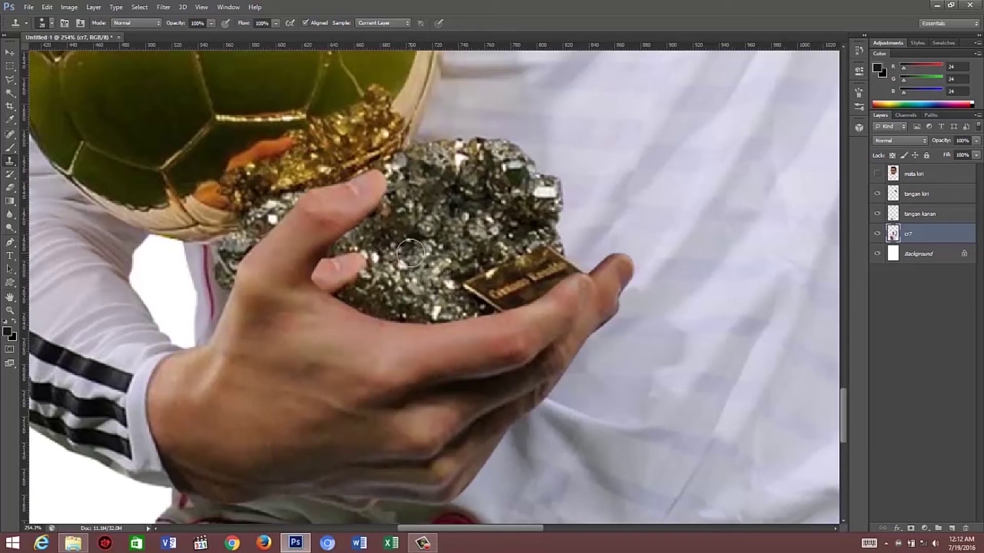
Sample the rock texture and clone it over the leftover fingertip, undoing one misplaced stroke.
left_click(412, 252, "alt")
left_click(323, 336)
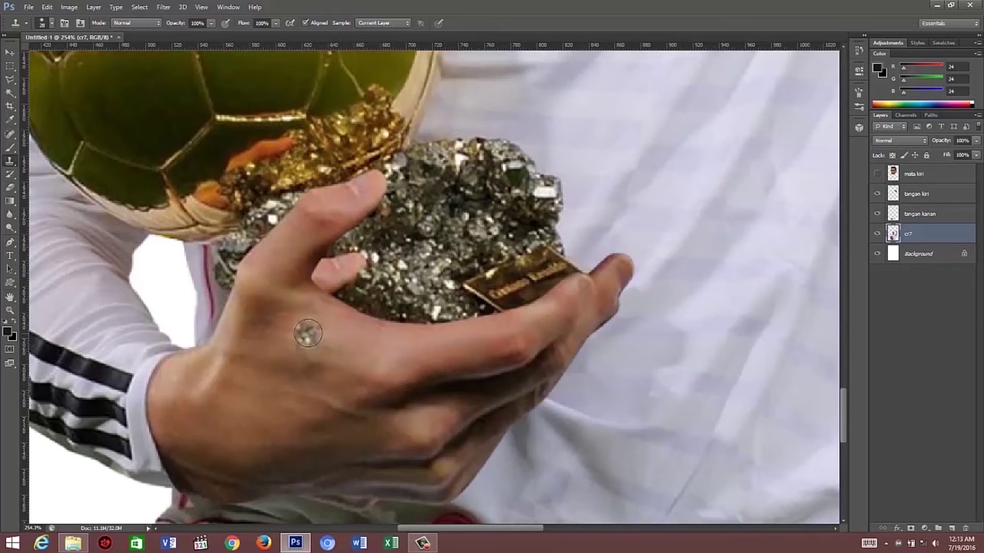
key("ctrl+z")
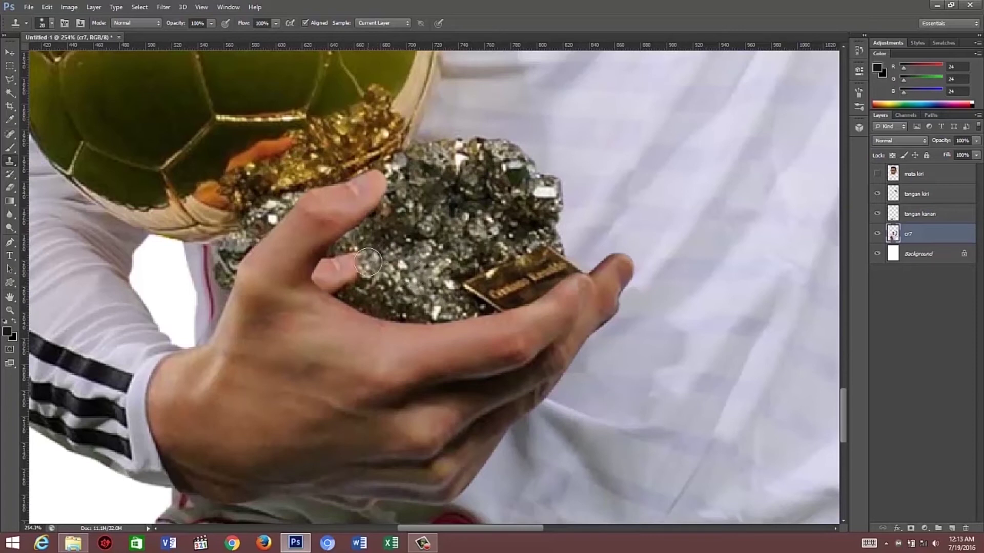
left_click_drag(356, 259, 317, 288)
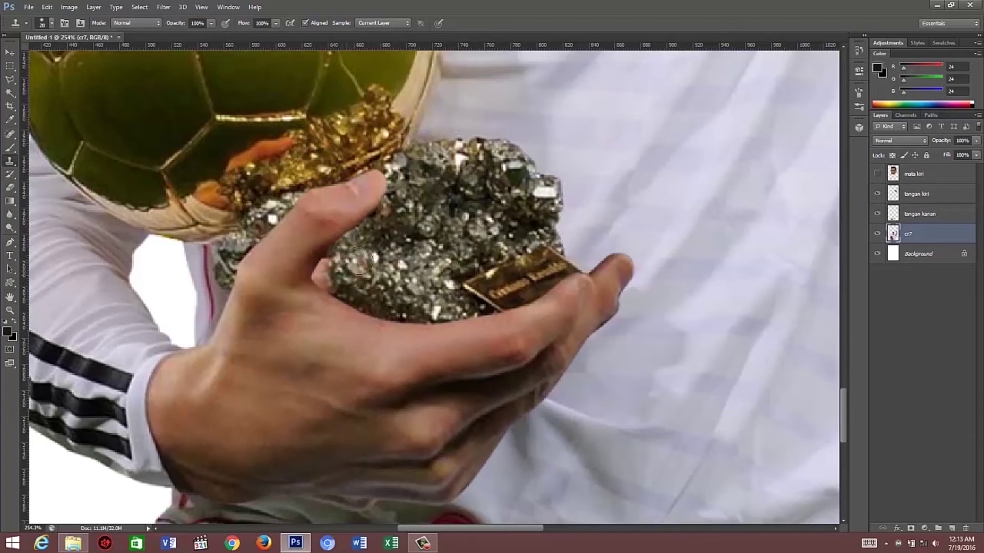
Select the tangan kanan layer with the Move tool and show the mata kiri head layer.
scroll(328, 284, "down", 3)
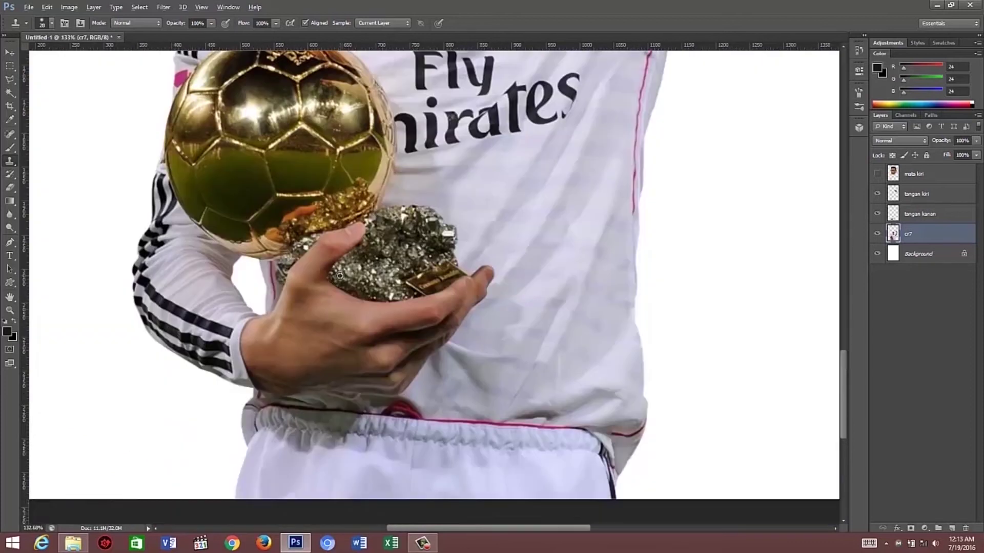
scroll(335, 281, "down", 2)
scroll(340, 279, "up", 3)
key("v")
left_click(358, 397, "ctrl")
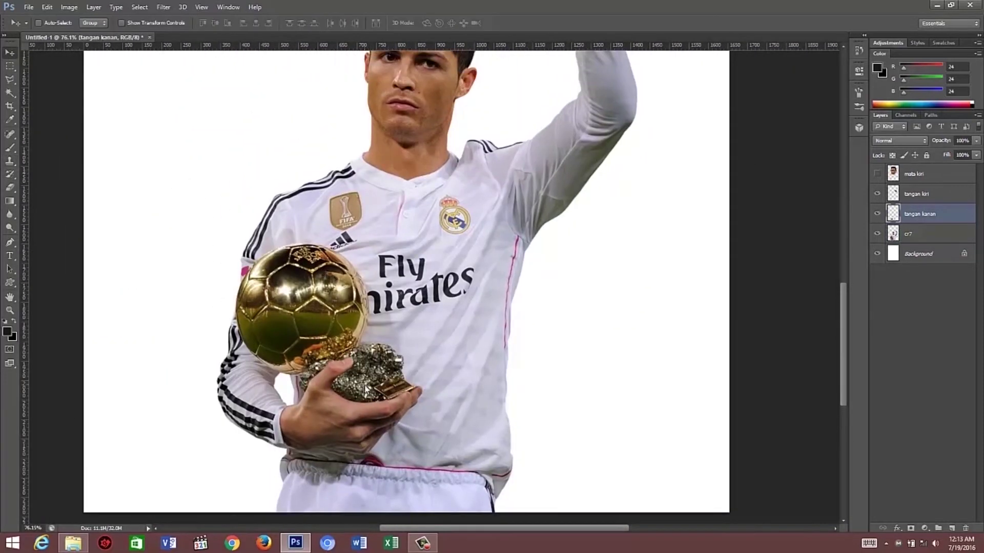
scroll(376, 366, "up", 2)
scroll(376, 366, "up", 1)
scroll(377, 367, "up", 2)
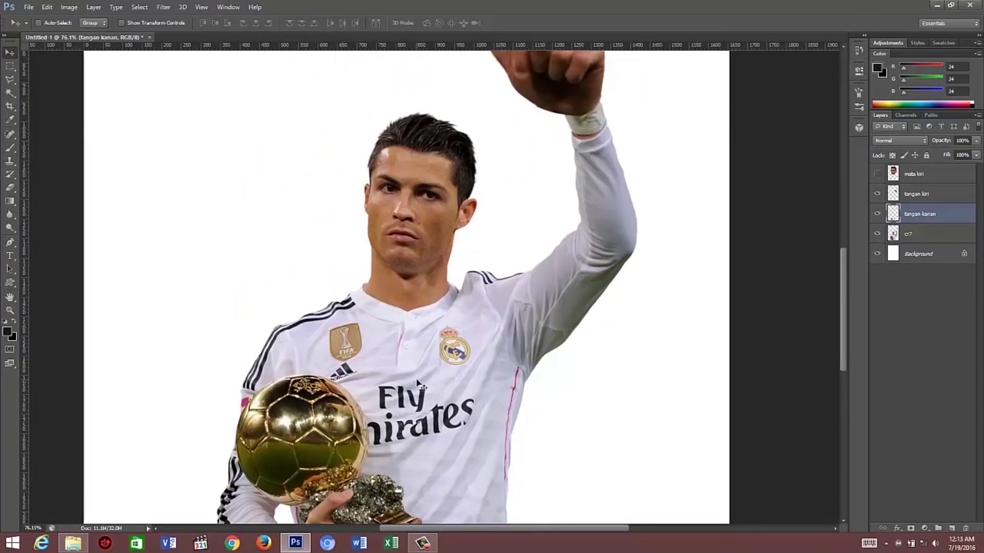
scroll(390, 374, "up", 2)
scroll(409, 388, "down", 2)
scroll(408, 387, "down", 1)
scroll(461, 307, "down", 2)
scroll(476, 259, "up", 3)
scroll(477, 253, "up", 1)
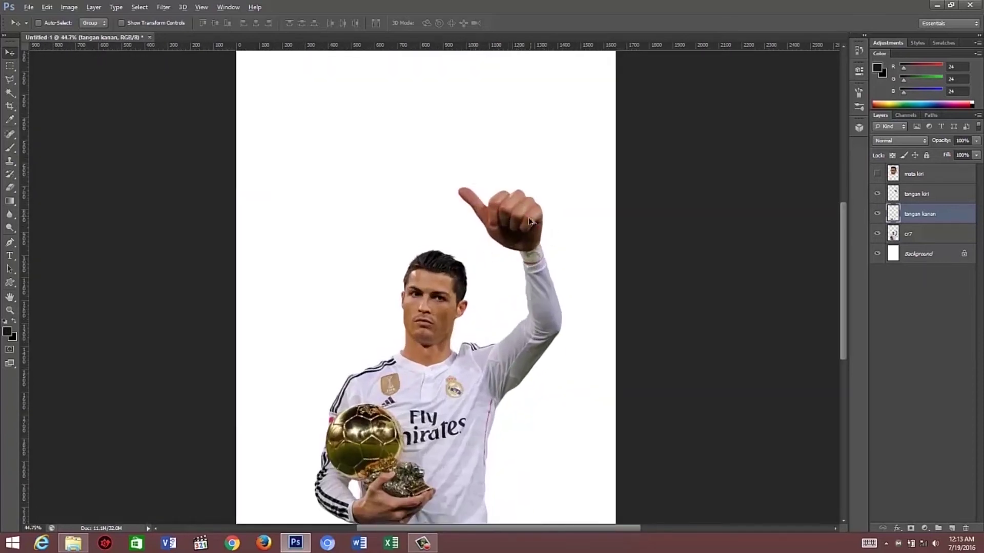
scroll(515, 241, "up", 2)
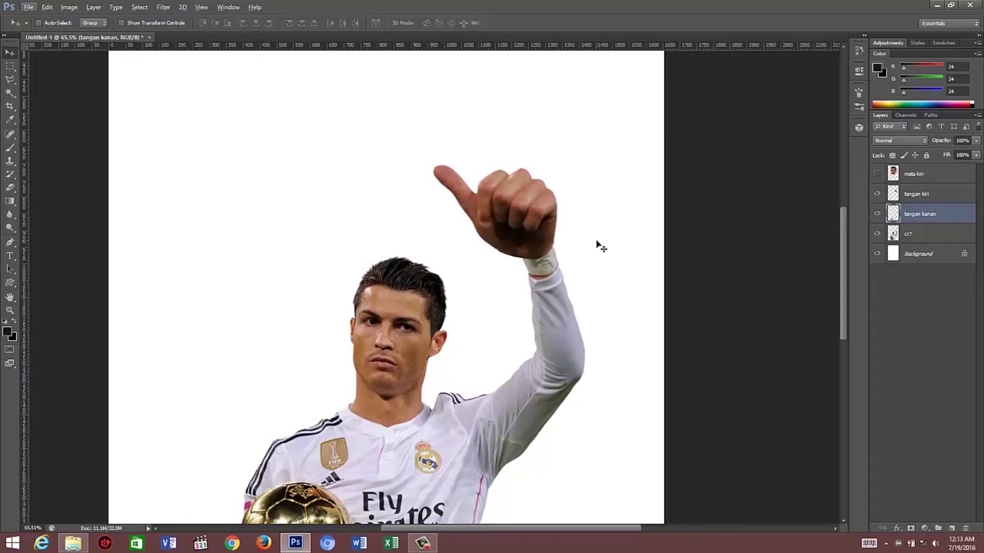
left_click(877, 175)
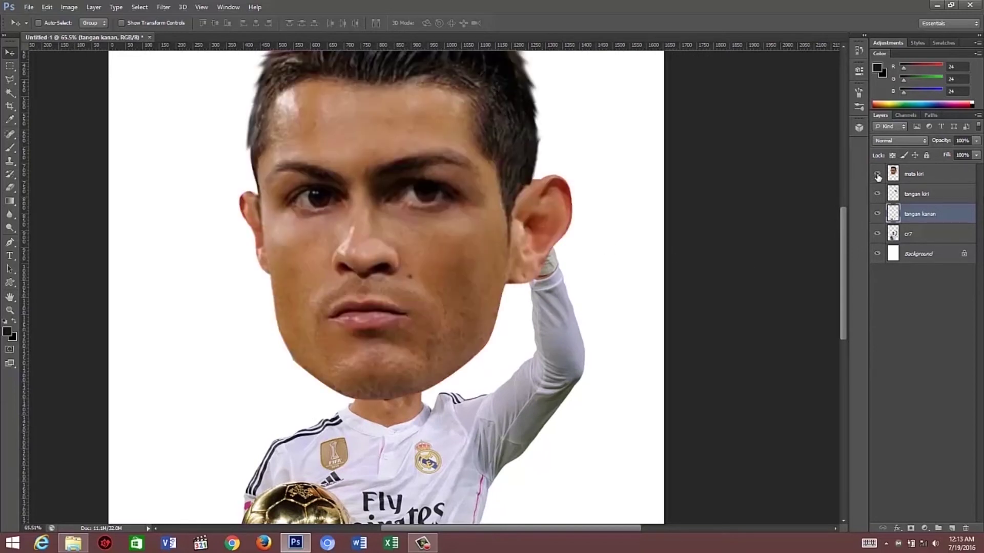
scroll(609, 229, "down", 2)
scroll(609, 229, "down", 1)
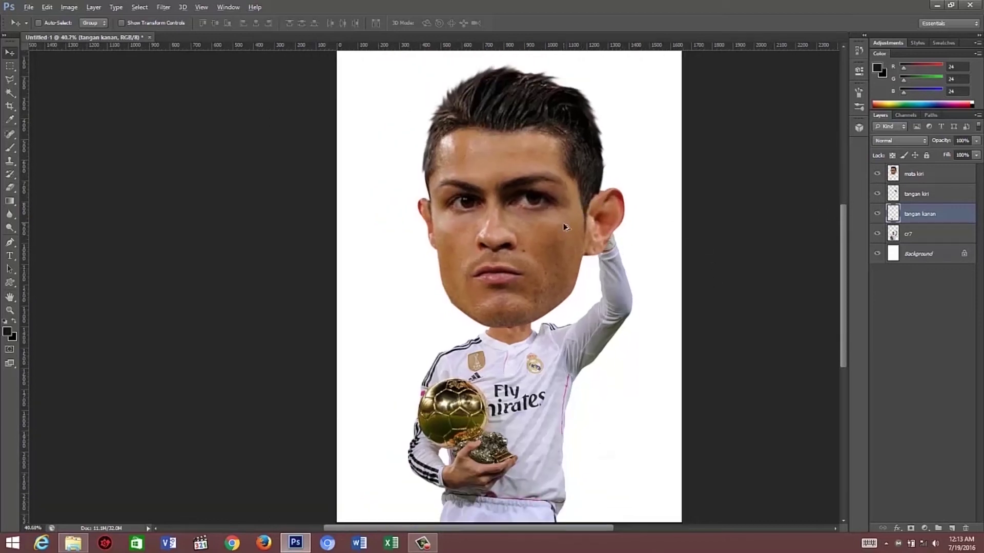
scroll(633, 255, "up", 1)
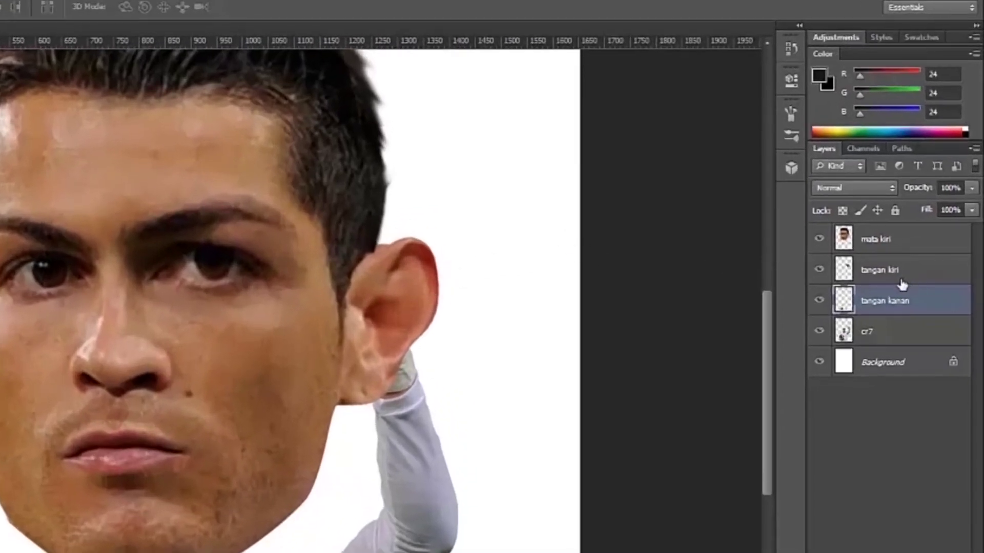
Move both hand layers above mata kiri and rename that layer kepala.
left_click(900, 270, "shift")
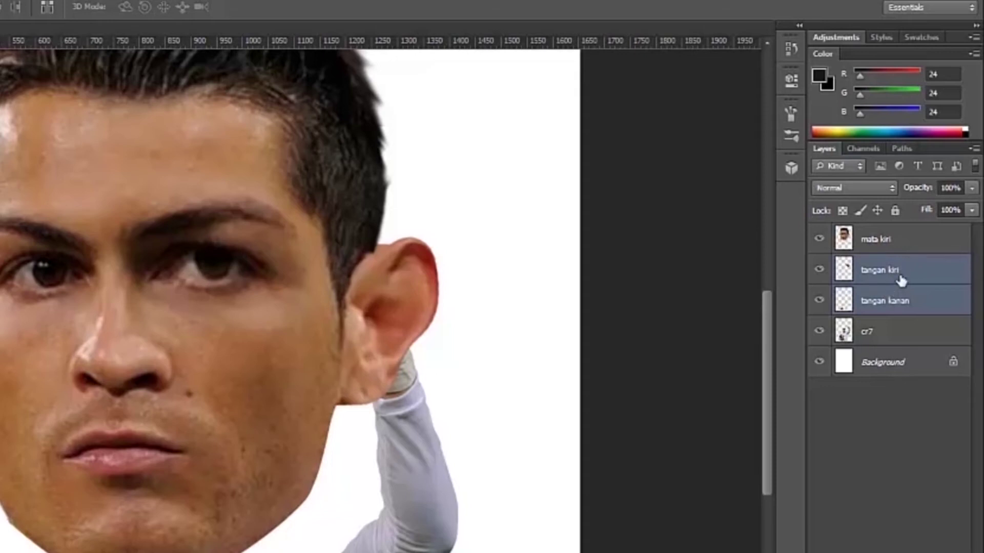
left_click_drag(900, 277, 903, 237)
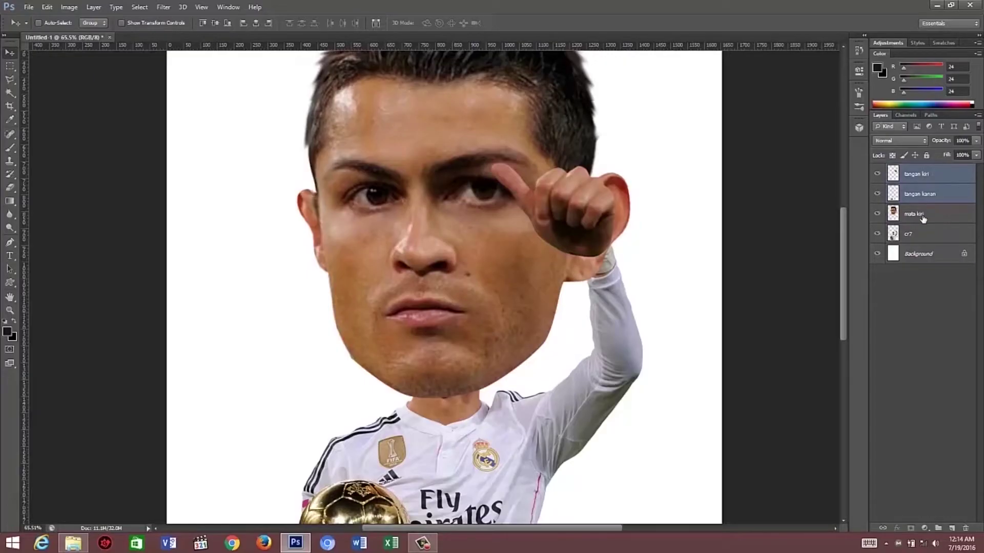
double_click(923, 215)
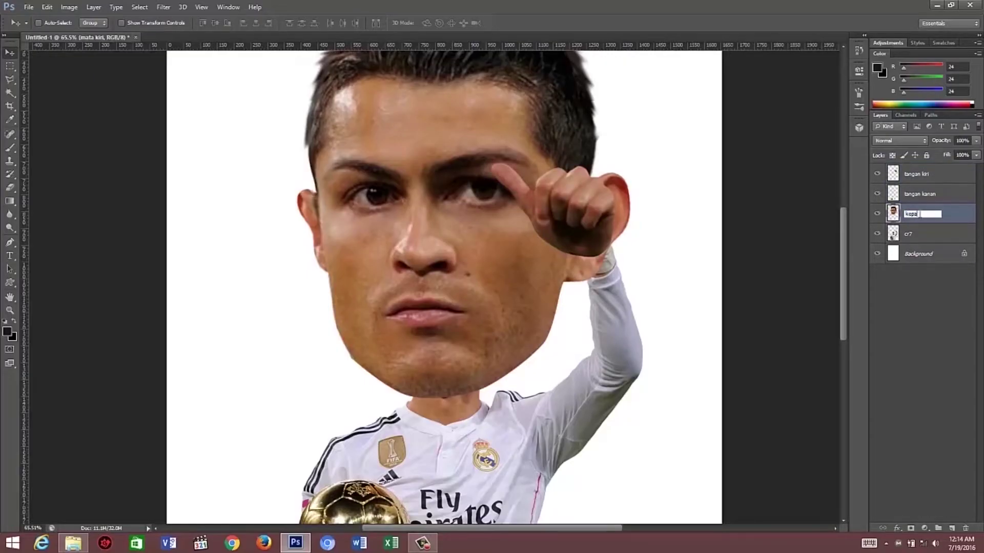
key("Return")
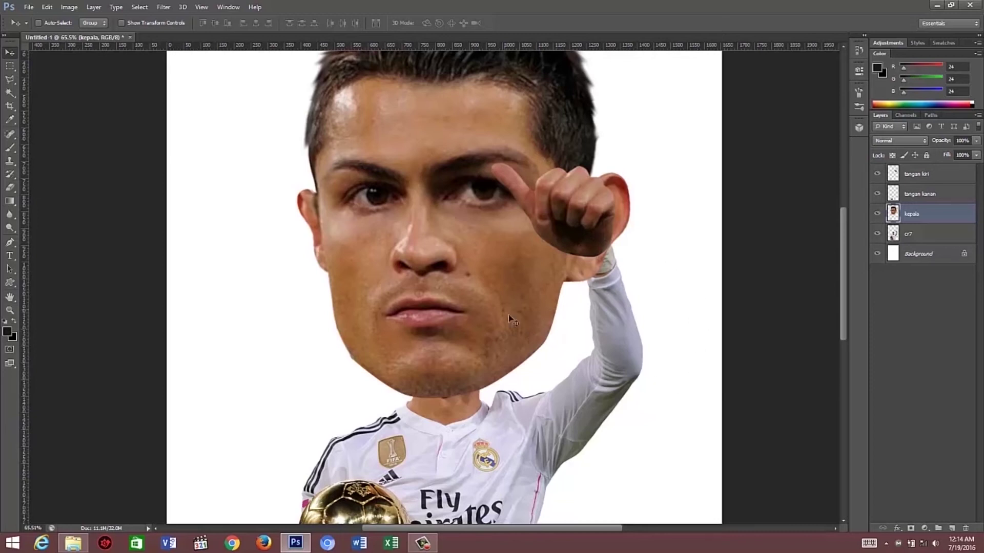
left_click(923, 237)
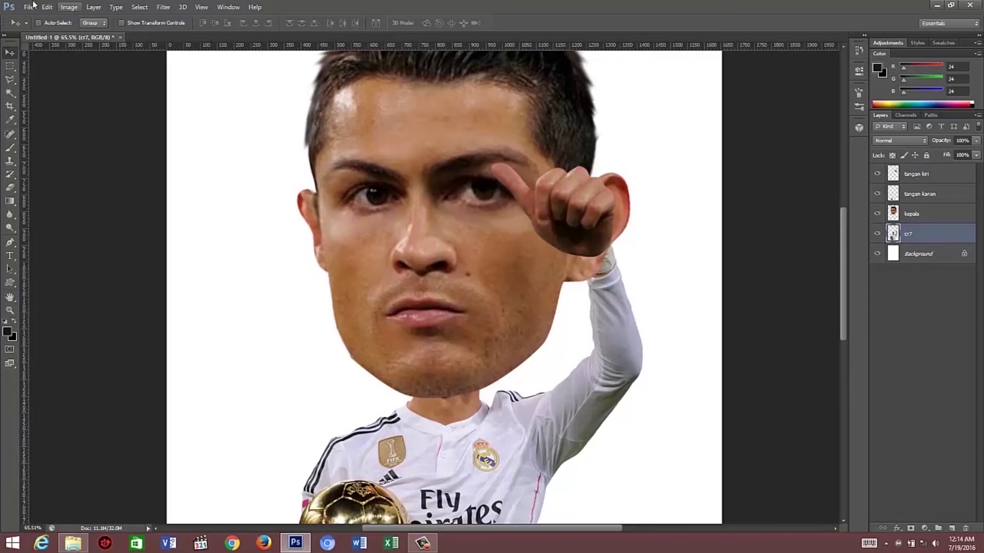
Outline the raised arm with the Polygonal Lasso and copy it to a new layer.
left_click(15, 80)
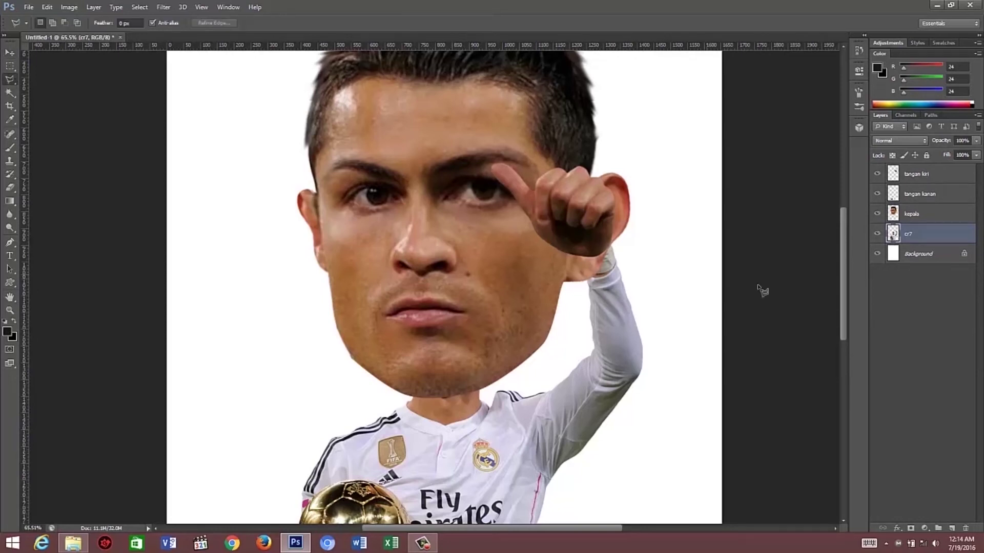
left_click(516, 257)
left_click(684, 179)
left_click(673, 281)
left_click(653, 321)
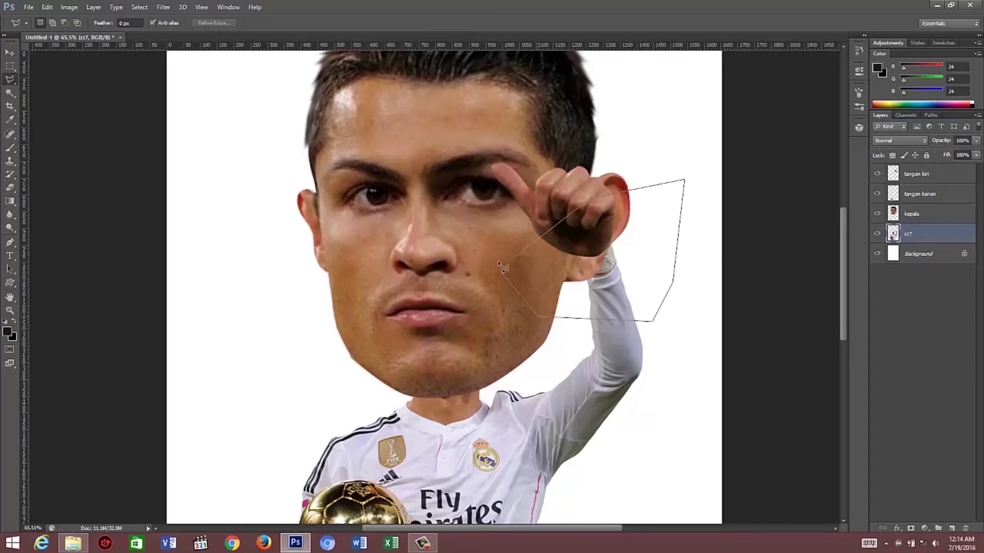
left_click(515, 256)
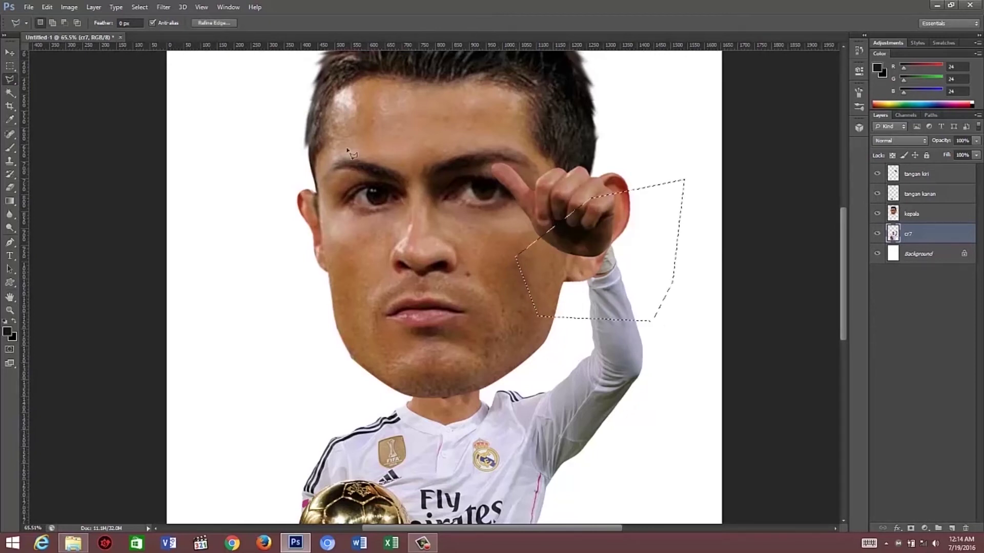
left_click(14, 54)
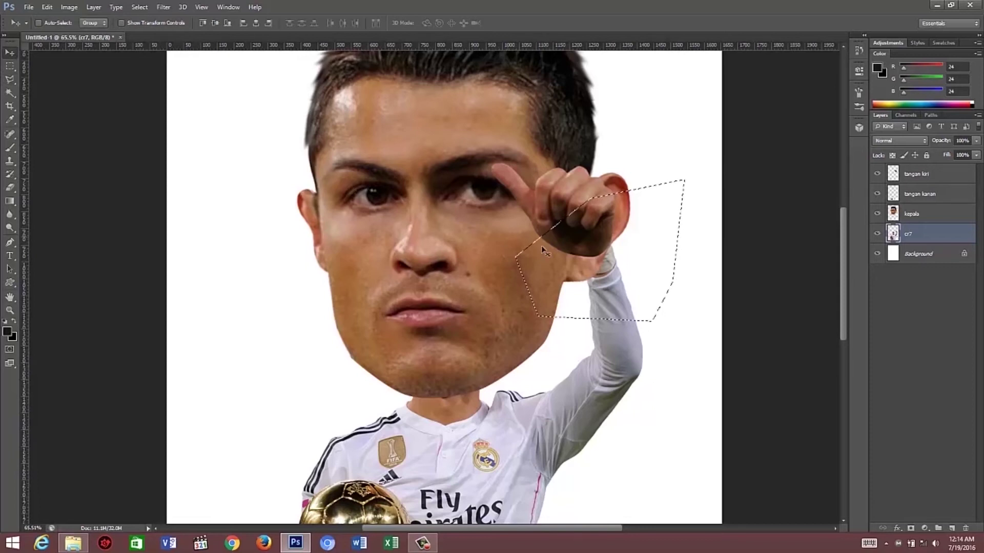
key("ctrl+j")
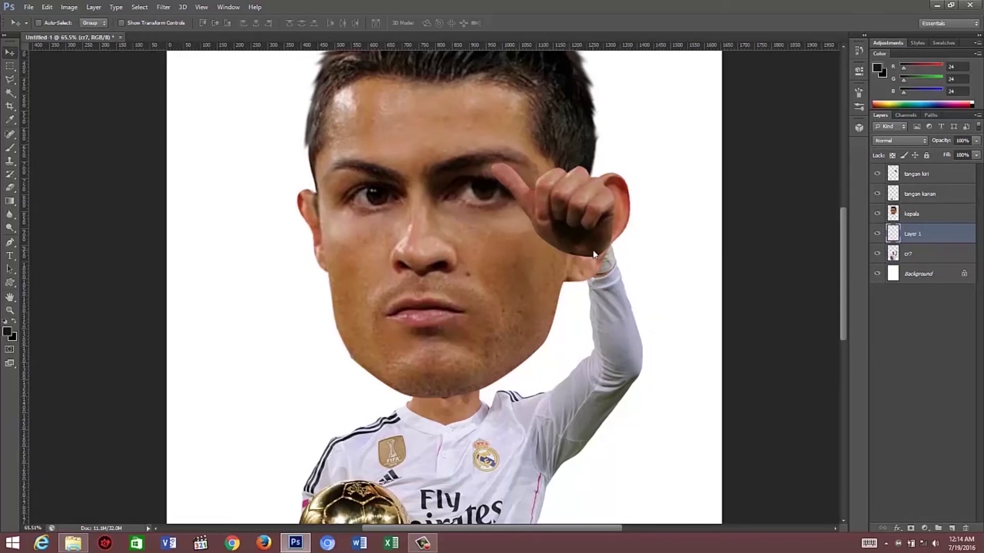
Rename the arm layer lengan and stack it above kepala.
double_click(921, 234)
type("le")
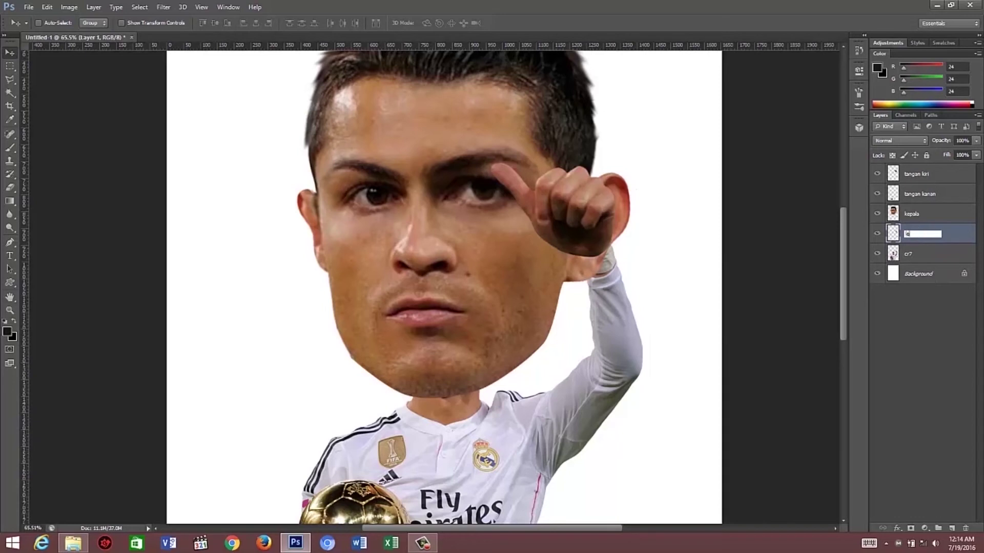
key("Return")
left_click_drag(952, 209, 952, 208)
scroll(657, 228, "down", 3, "alt")
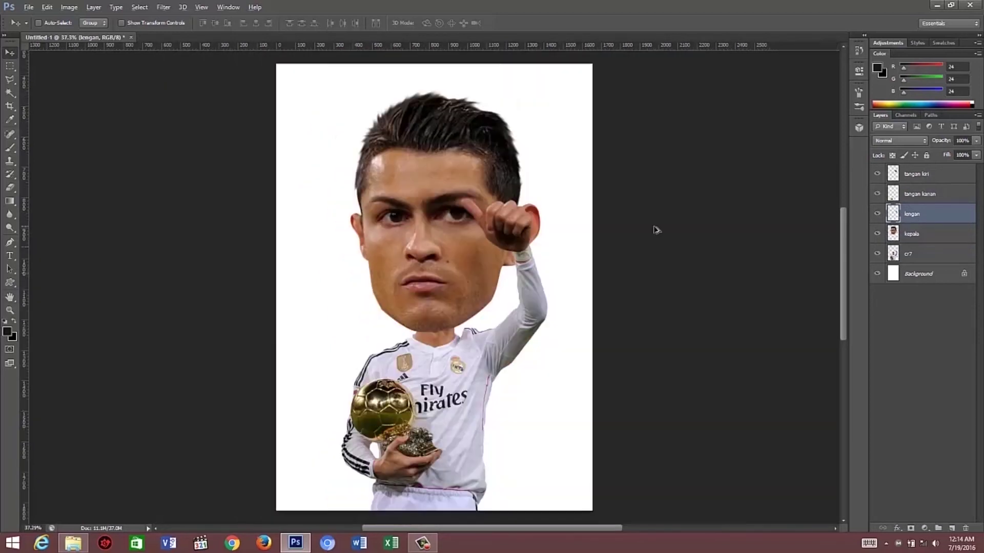
scroll(654, 226, "up", 2, "alt")
key("alt+bracketright")
key("alt+bracketright")
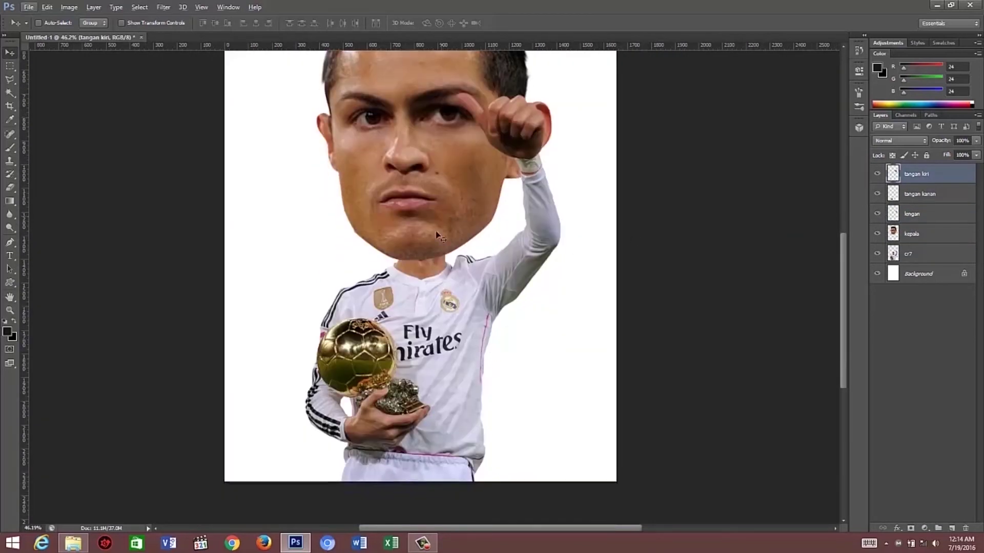
scroll(539, 147, "up", 1)
scroll(541, 144, "up", 2)
scroll(542, 145, "up", 3)
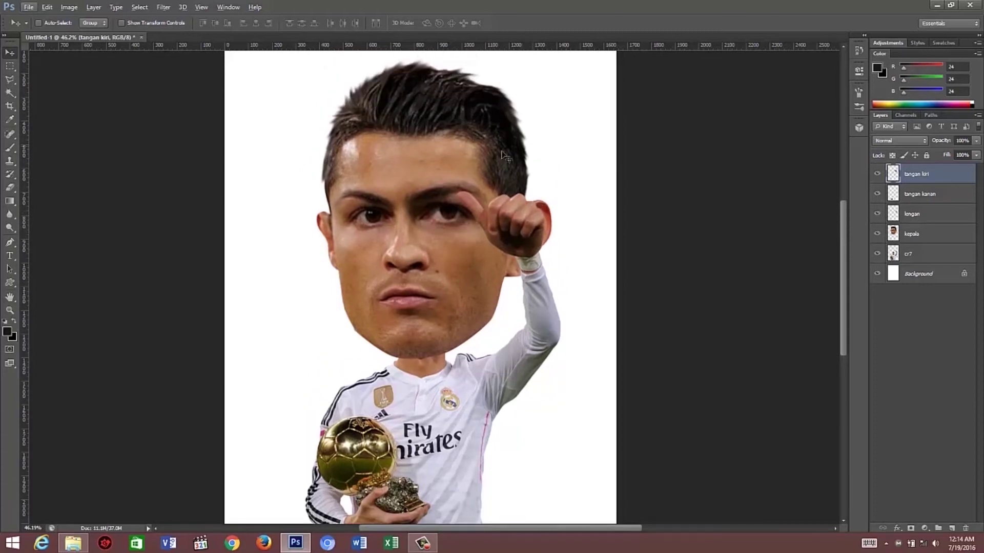
Scale the kepala layer down to about 94% and nudge it a few pixels right.
left_click(934, 234)
key("ctrl+t")
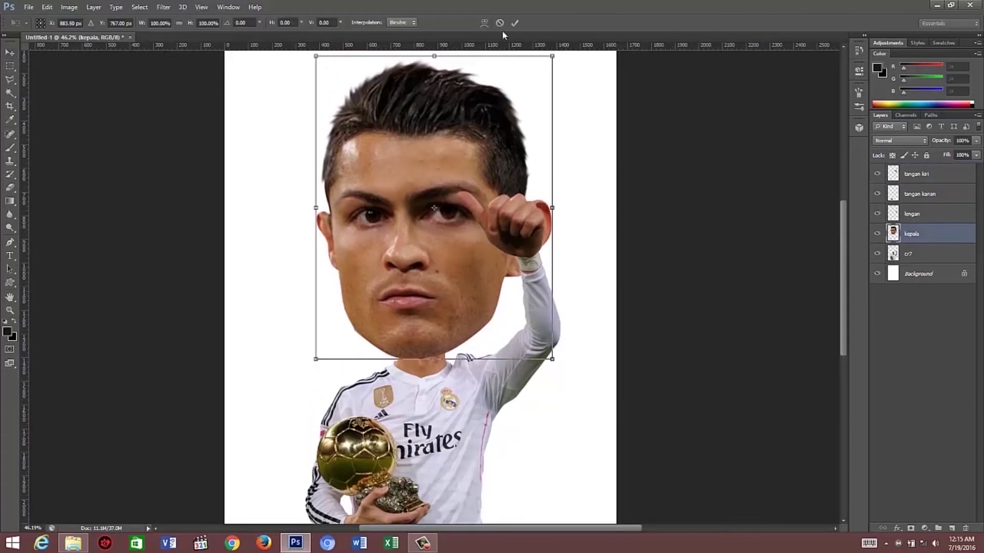
left_click_drag(549, 60, 537, 72)
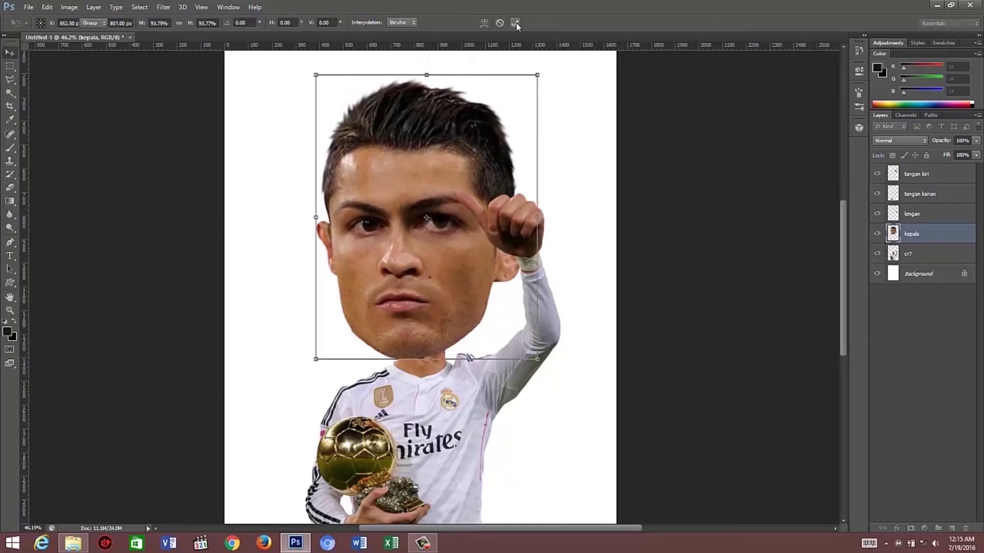
left_click(514, 22)
key("Right")
key("Right")
key("Right")
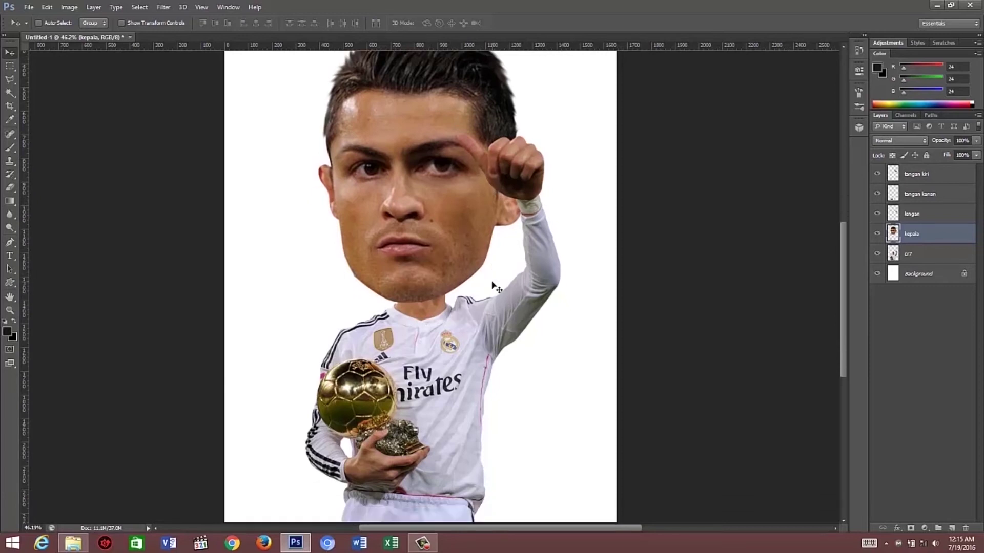
scroll(496, 289, "down", 3)
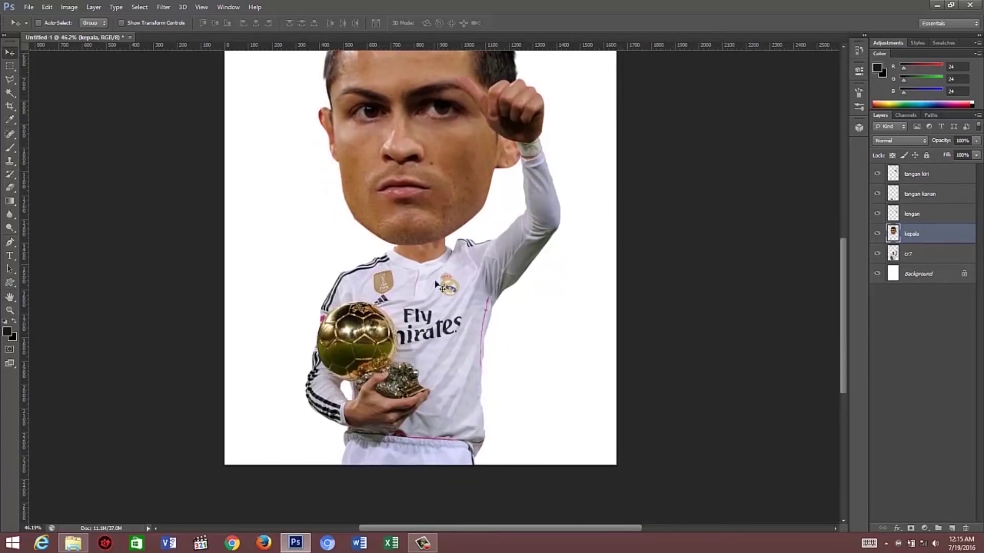
left_click(910, 260)
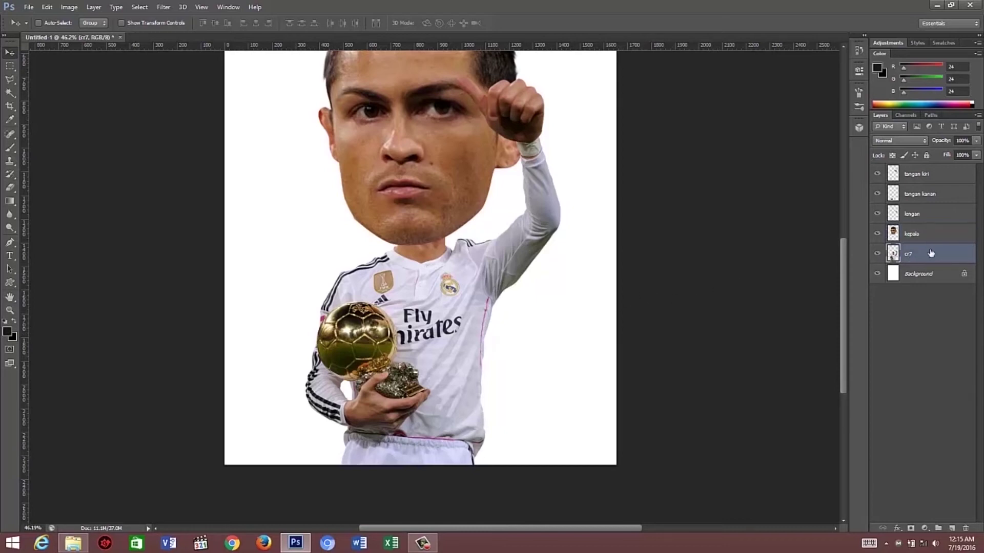
left_click(164, 6)
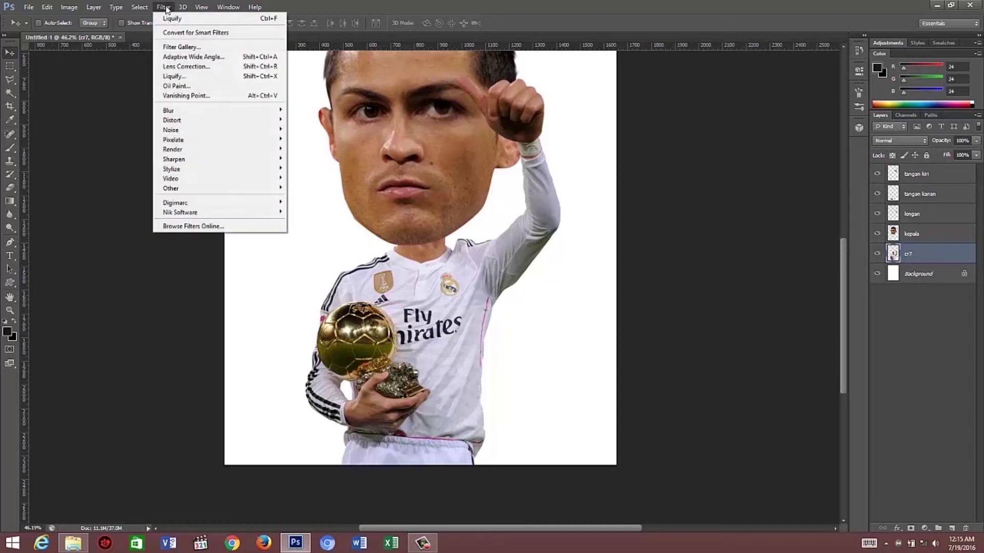
left_click(184, 77)
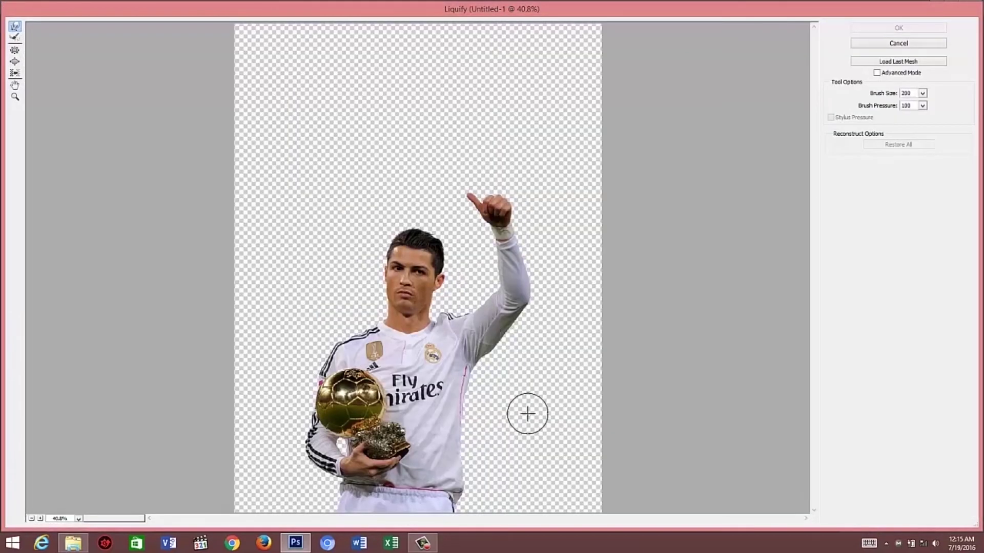
key("bracketright")
key("bracketright")
key("bracketright")
key("bracketright")
mouse_move(527, 413)
left_mouse_down()
mouse_move(475, 422)
mouse_move(474, 470)
mouse_move(456, 441)
left_mouse_up()
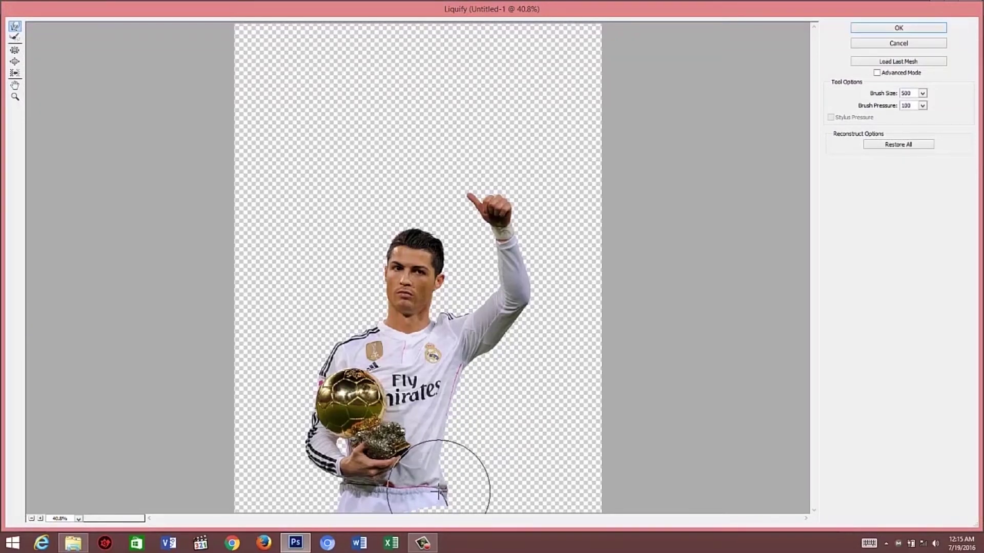
key("bracketleft")
key("bracketleft")
key("bracketleft")
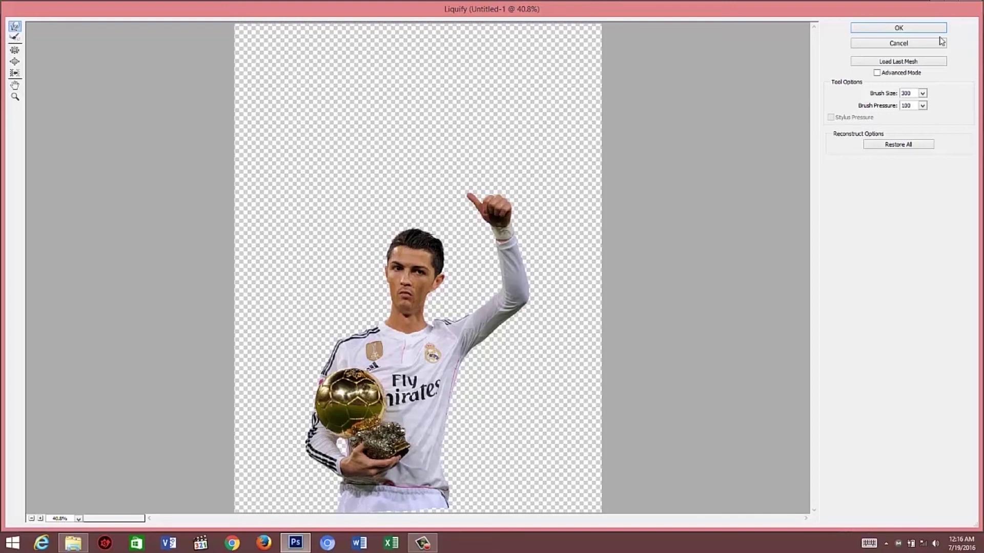
left_click(899, 28)
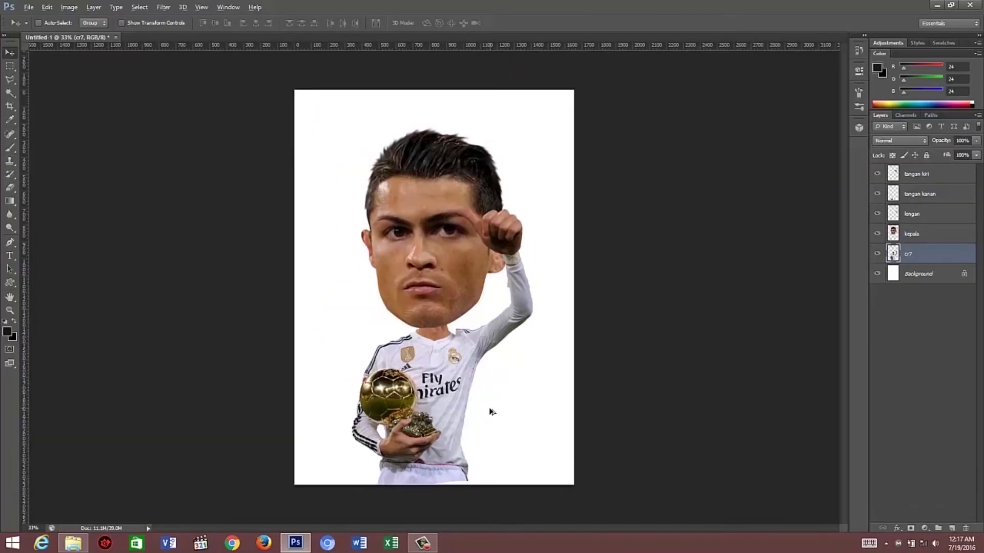
scroll(490, 412, "up", 2)
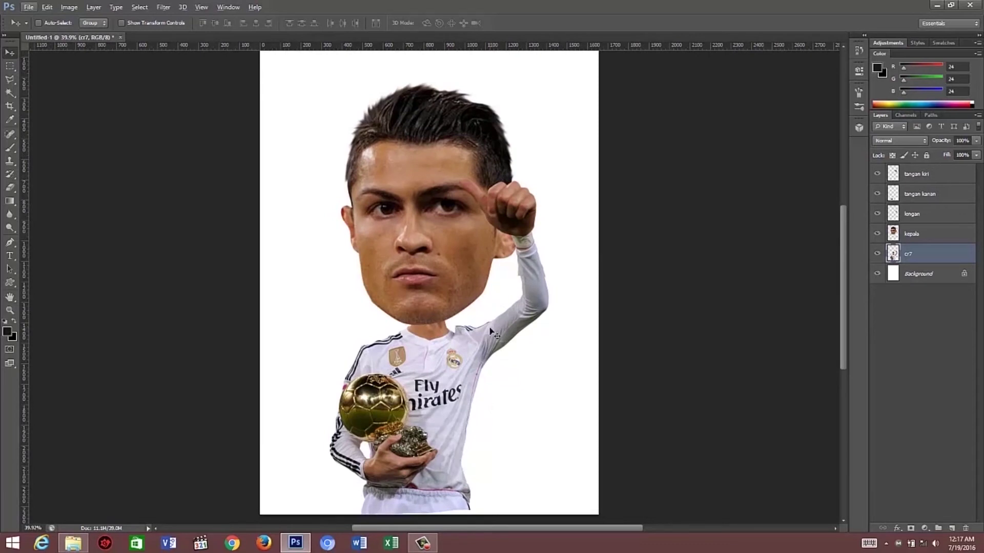
scroll(394, 459, "up", 2)
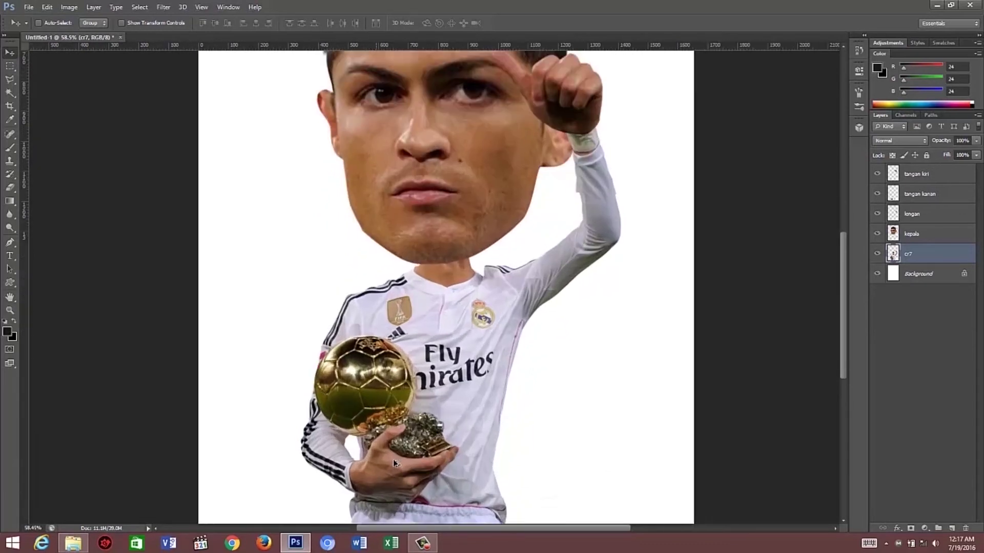
scroll(403, 379, "down", 2)
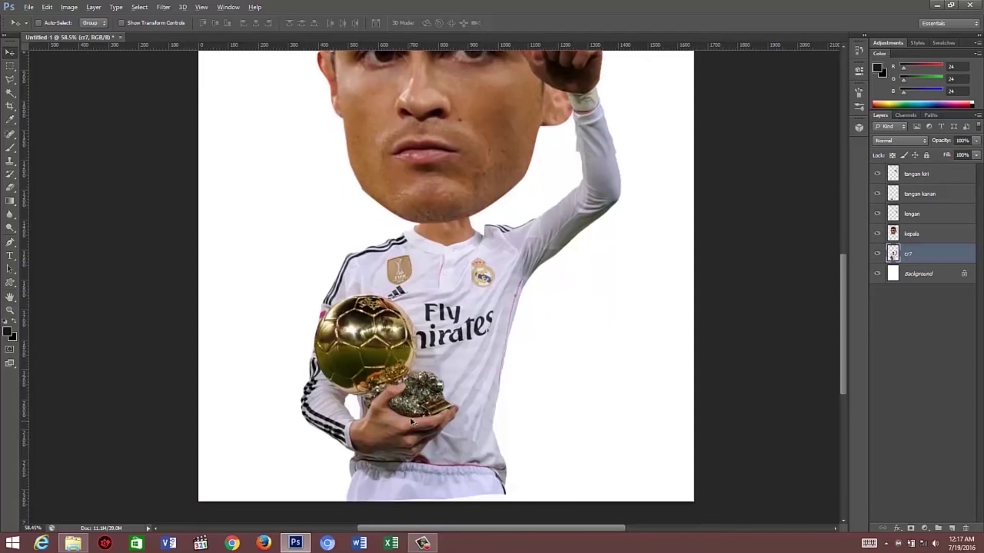
scroll(403, 379, "up", 1)
scroll(461, 287, "up", 2)
scroll(482, 251, "up", 1)
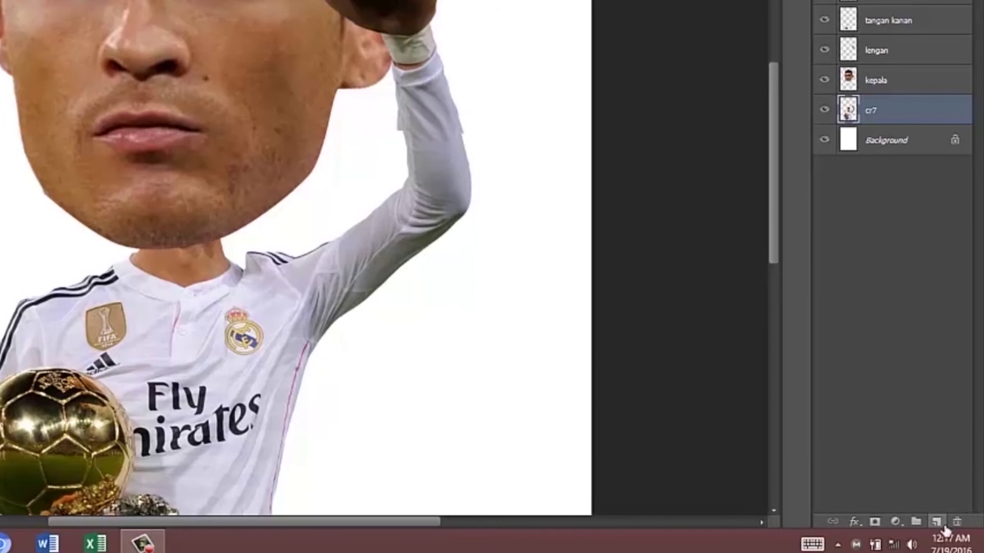
Add a new layer above cr7 and name it bayangan.
left_click(945, 530)
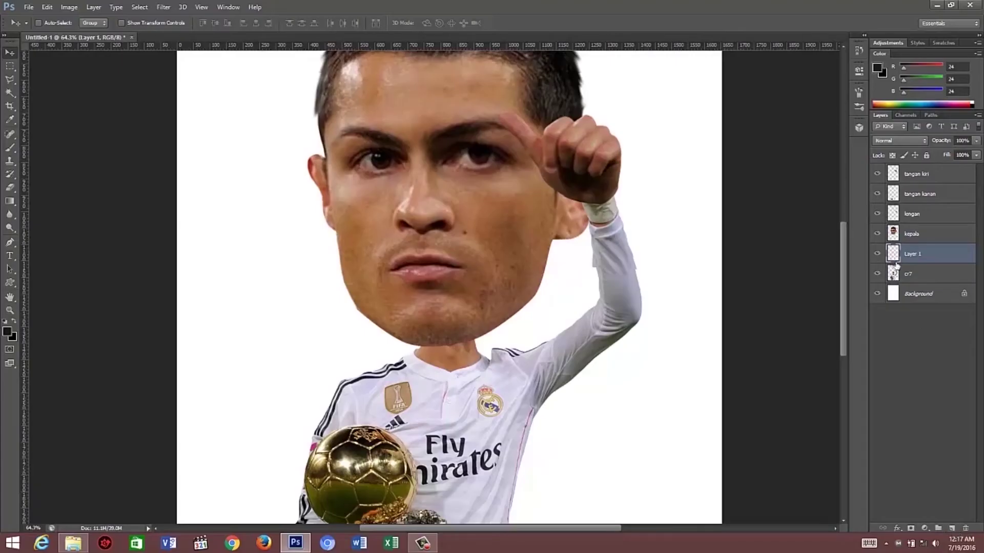
double_click(911, 254)
type("bayangan")
key("Return")
Set up a 100 px soft brush with black as the foreground colour.
left_click(9, 148)
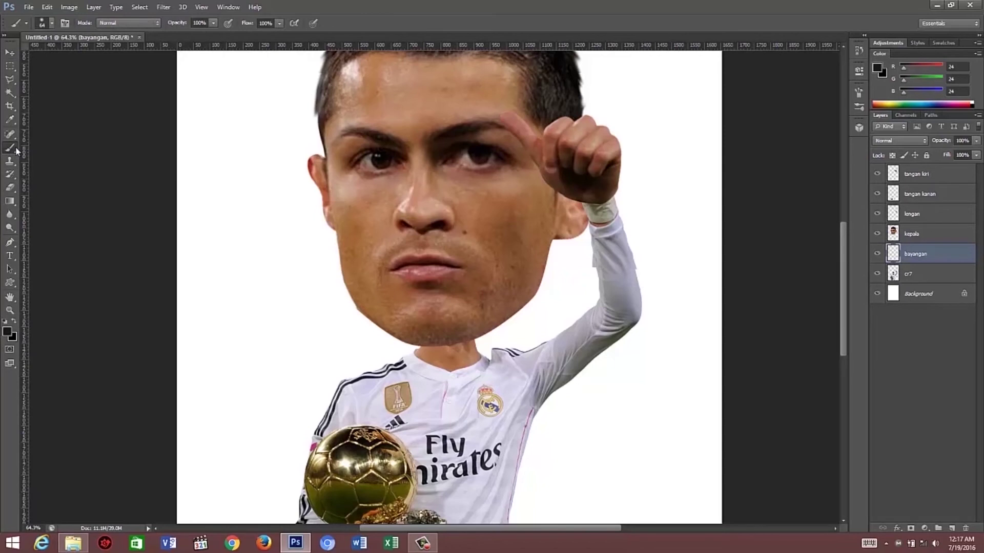
left_click(53, 22)
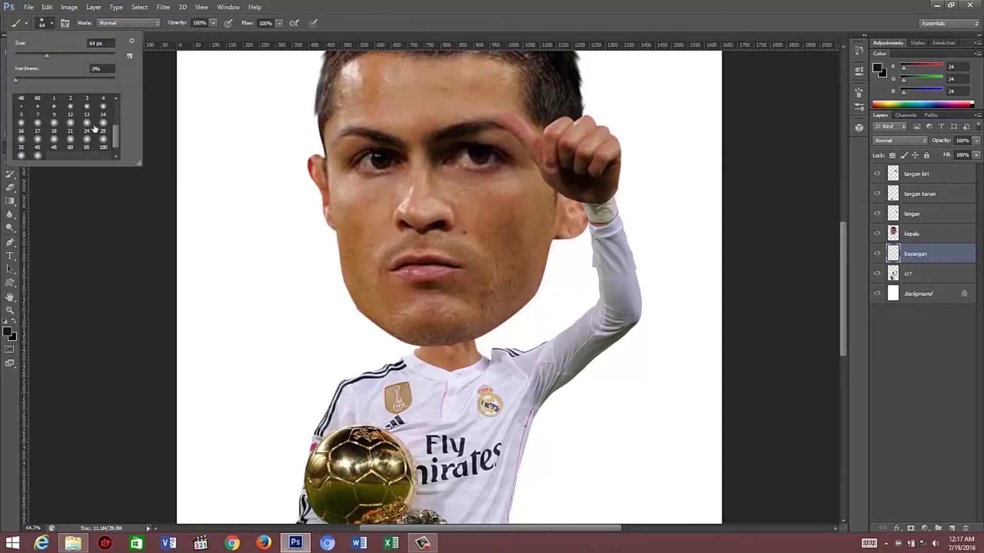
left_click(71, 141)
left_click(87, 140)
left_click(103, 142)
left_click(7, 333)
key("Escape")
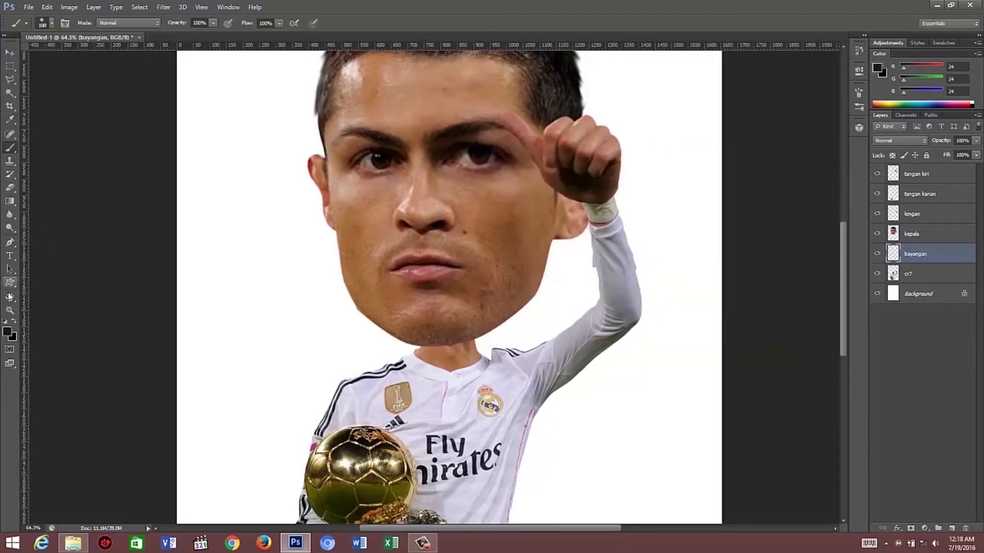
left_click(11, 335)
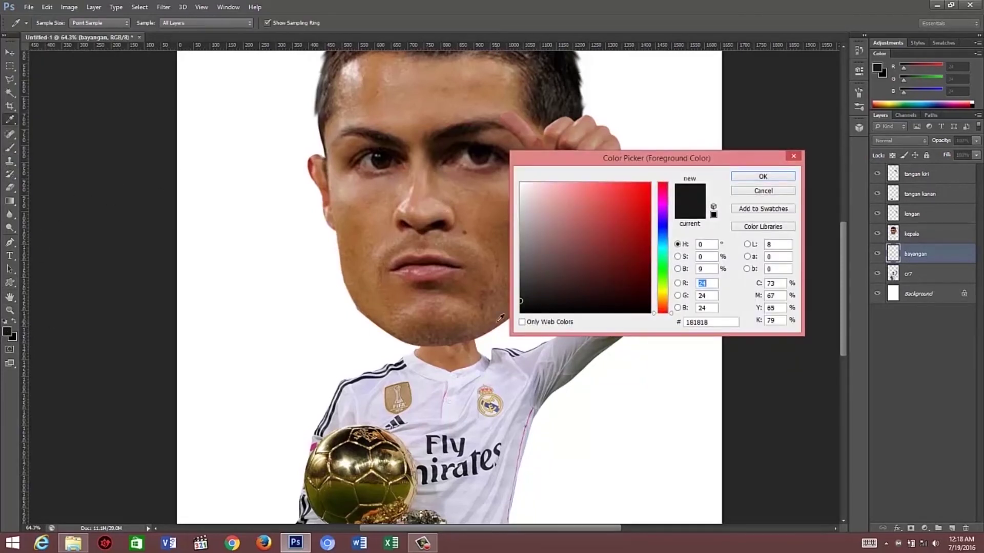
left_click(520, 312)
left_click(773, 181)
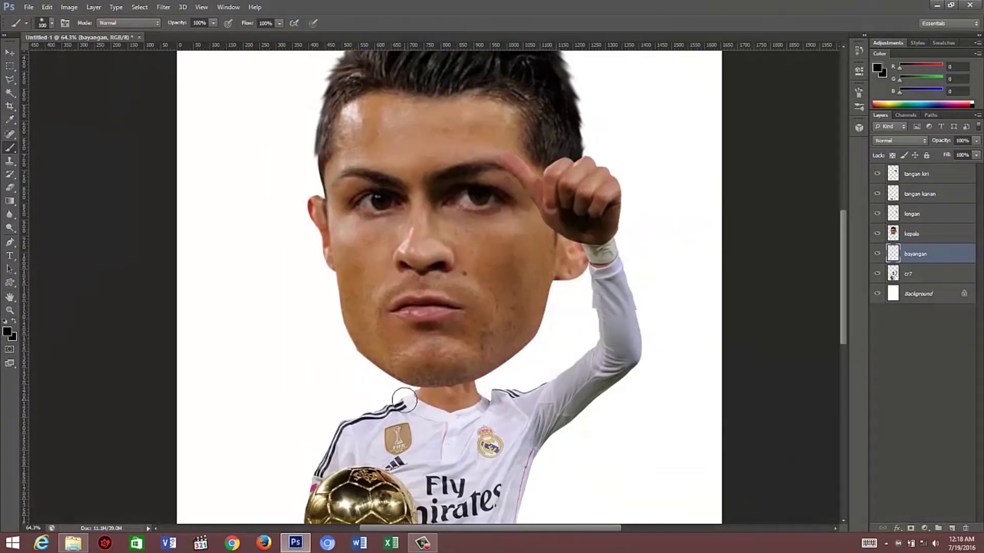
Paint a soft black shadow on the neck under the chin.
scroll(404, 401, "up", 1)
scroll(420, 402, "up", 1)
scroll(446, 404, "up", 2)
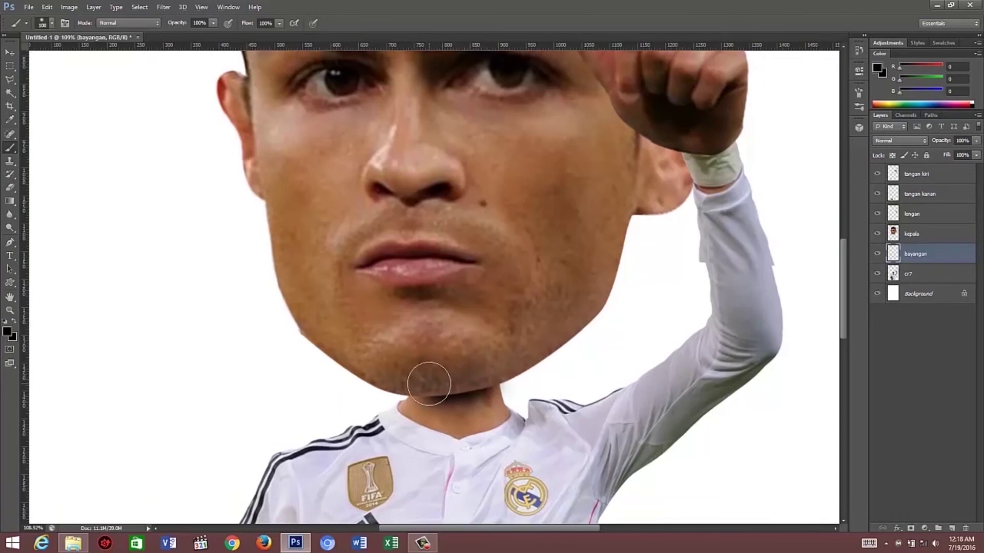
left_click_drag(428, 384, 473, 397)
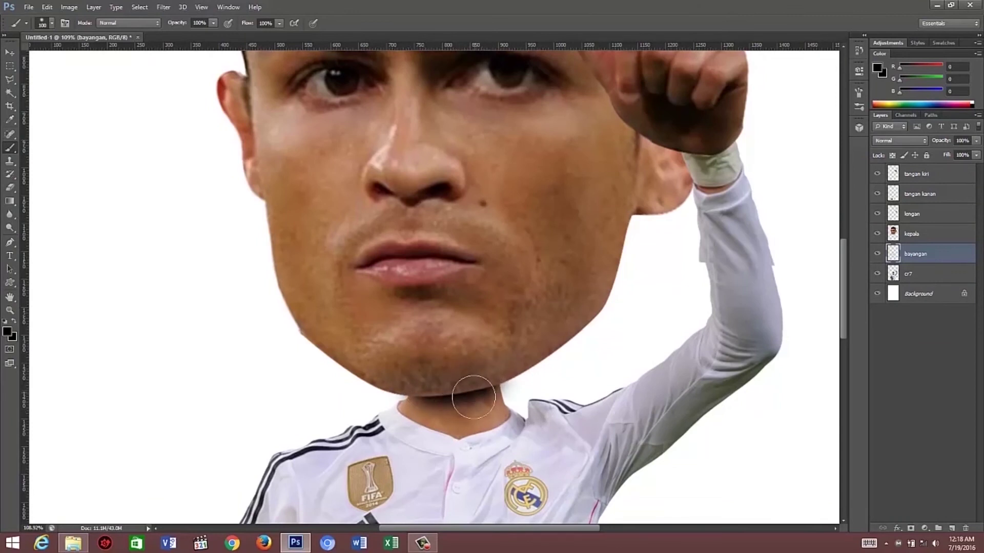
scroll(474, 398, "down", 2)
scroll(589, 264, "down", 1)
scroll(549, 340, "up", 4)
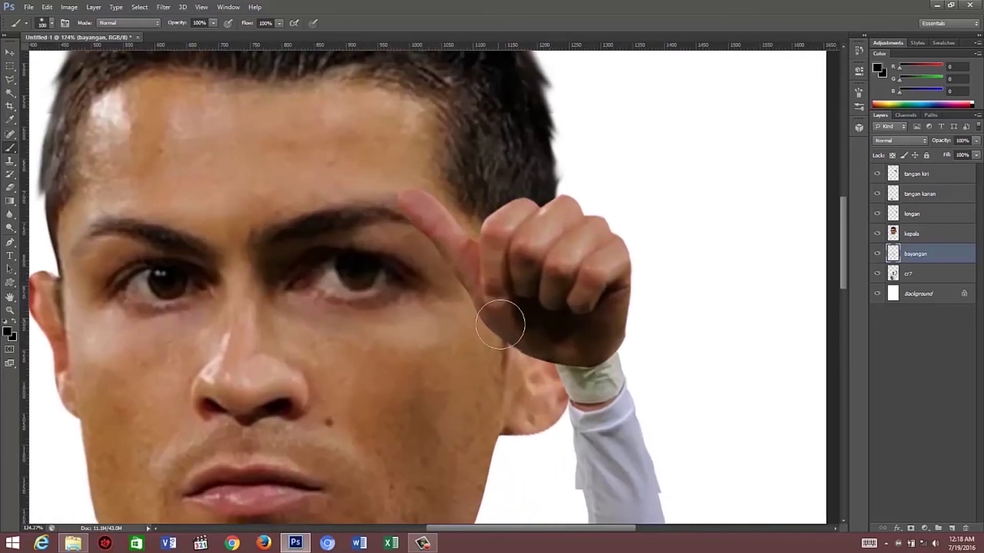
scroll(500, 324, "down", 2)
scroll(500, 338, "down", 1)
scroll(501, 338, "down", 2)
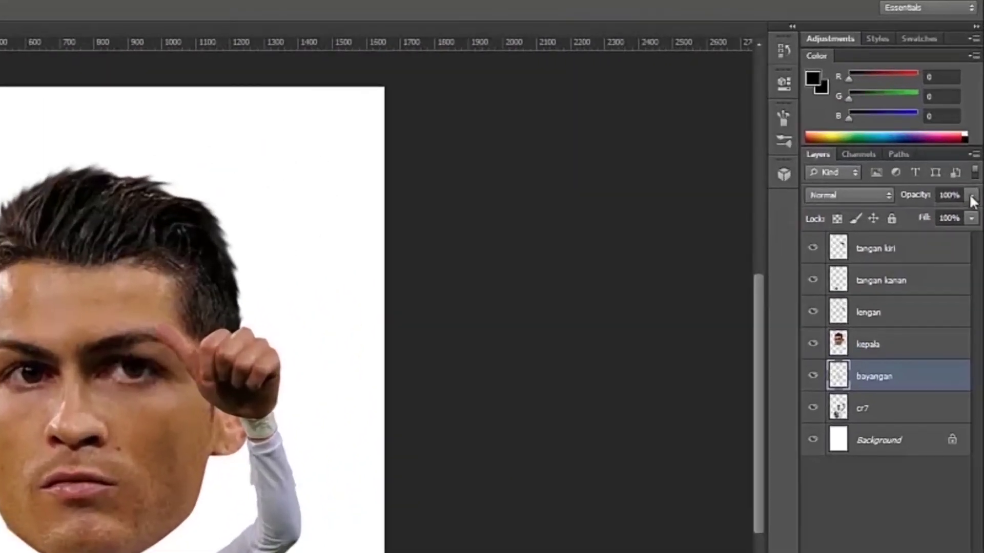
Lower the bayangan layer's opacity to 60%, then select the kepala layer.
left_click(975, 142)
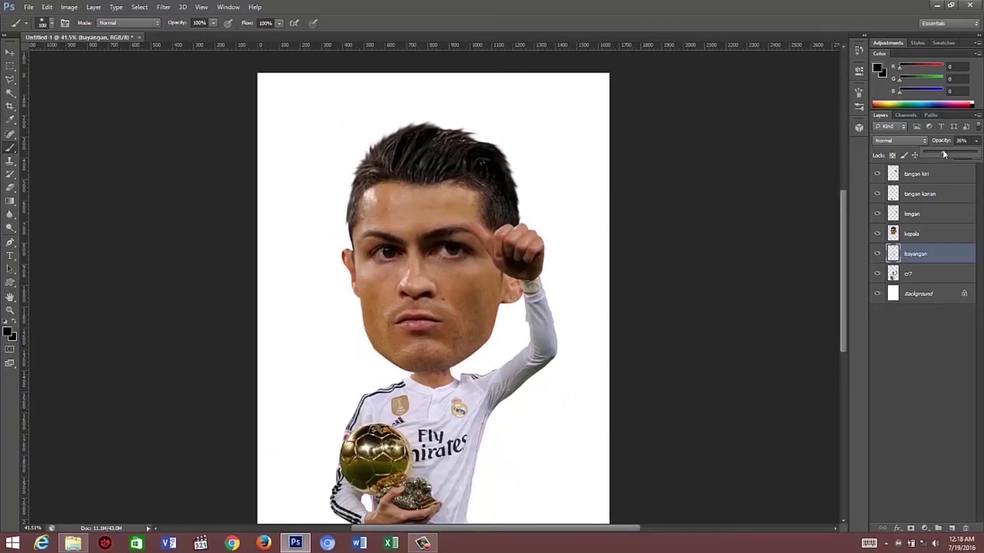
left_click_drag(942, 150, 956, 146)
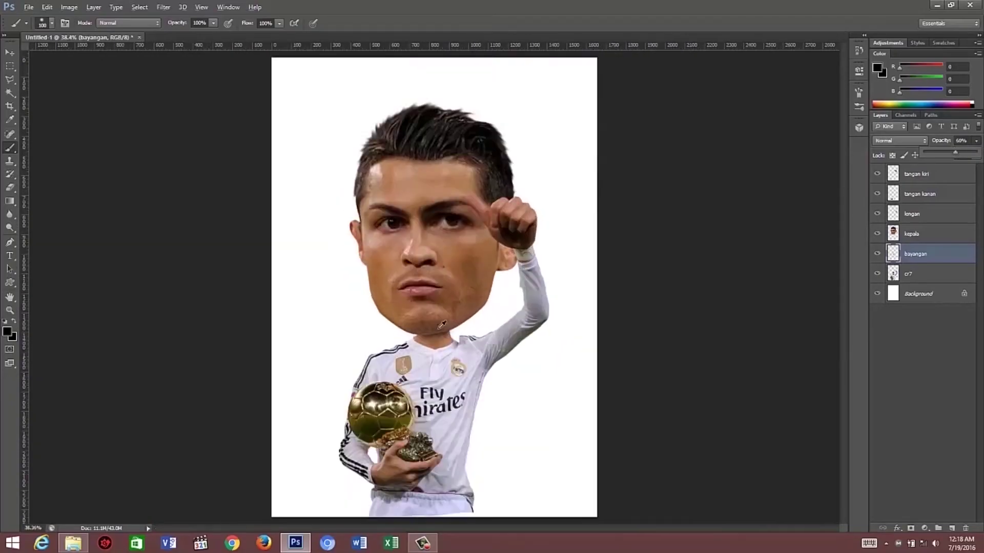
scroll(419, 342, "up", 3)
scroll(419, 342, "down", 3)
scroll(419, 342, "down", 1)
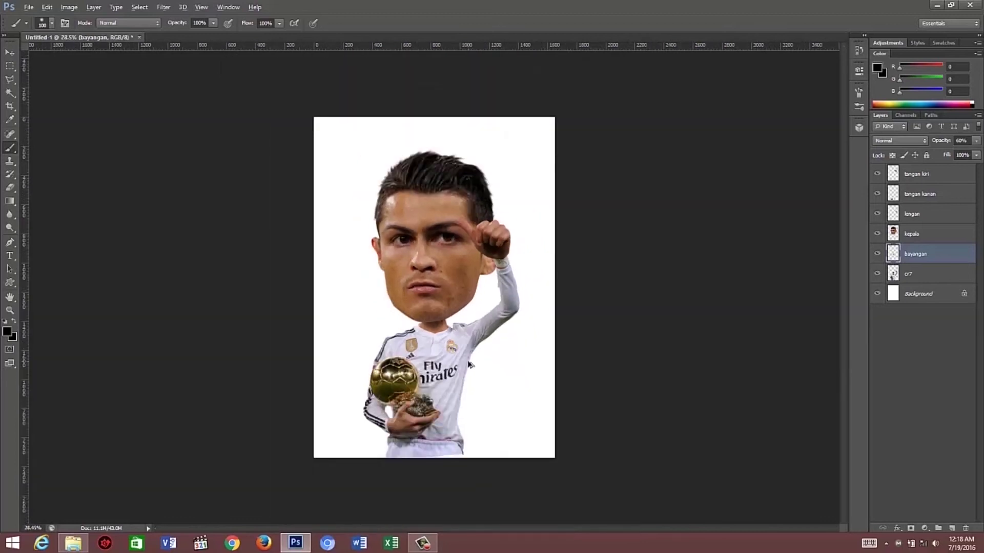
scroll(393, 288, "up", 4)
scroll(389, 285, "down", 3)
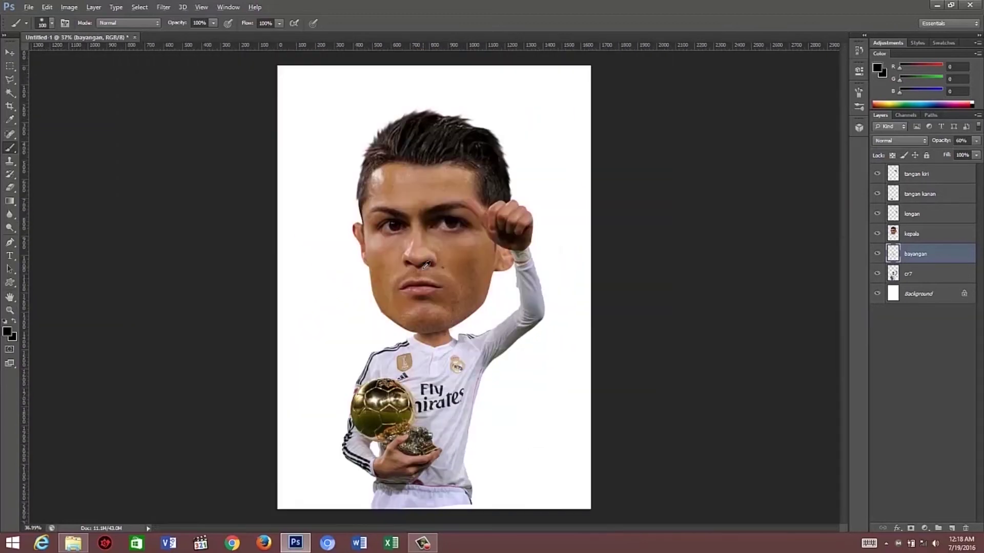
scroll(435, 282, "up", 1)
key("alt")
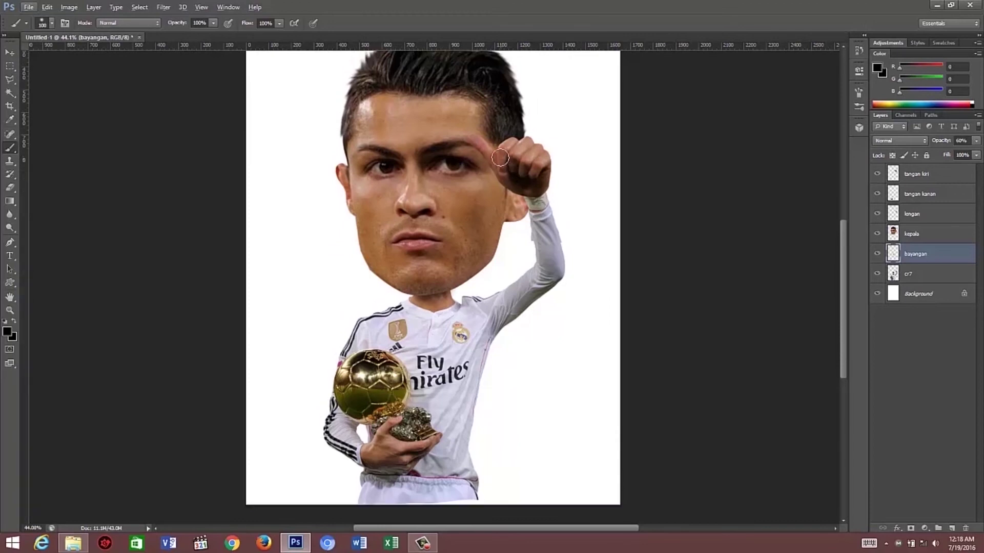
scroll(506, 158, "up", 2)
scroll(510, 154, "up", 1)
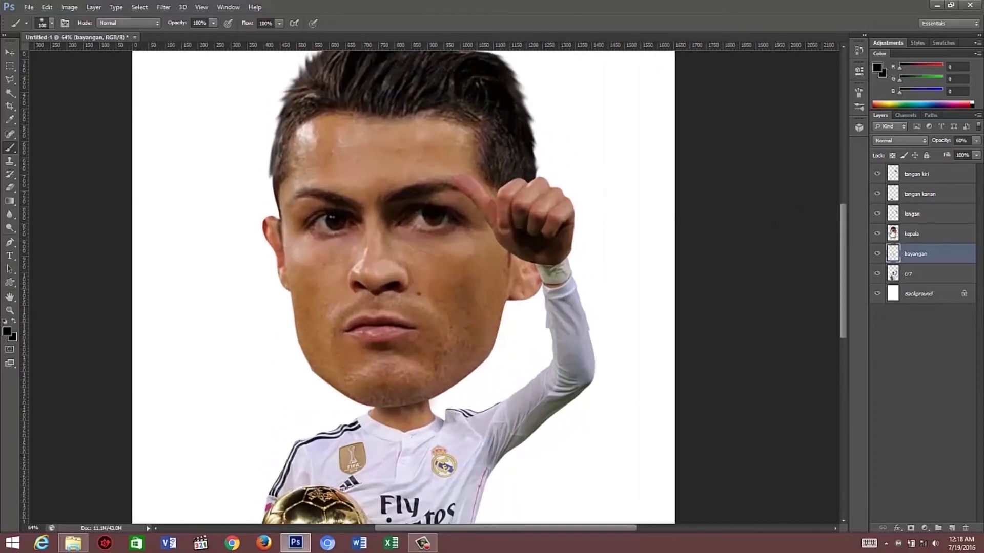
left_click(914, 233)
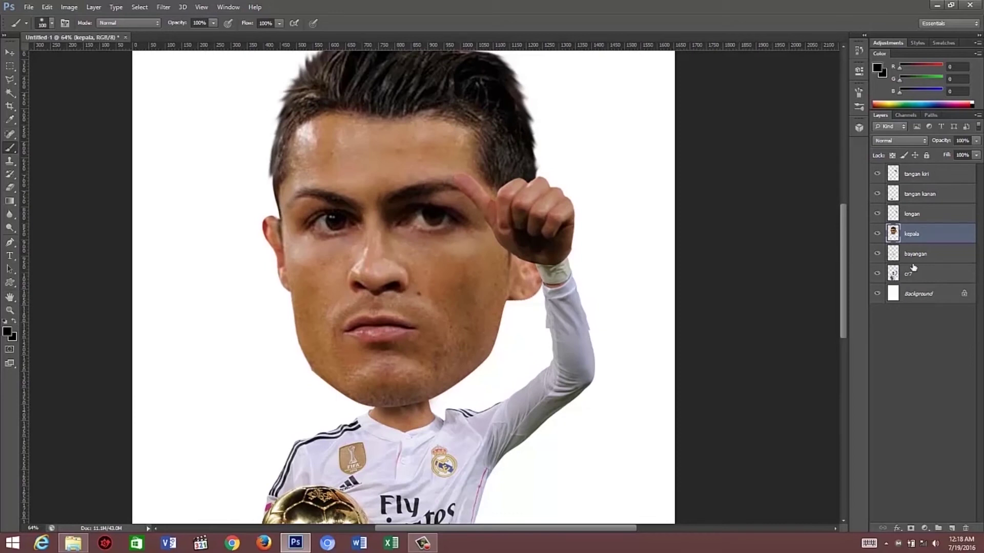
Add a new layer above kepala and name it bayangan 2.
left_click(952, 529)
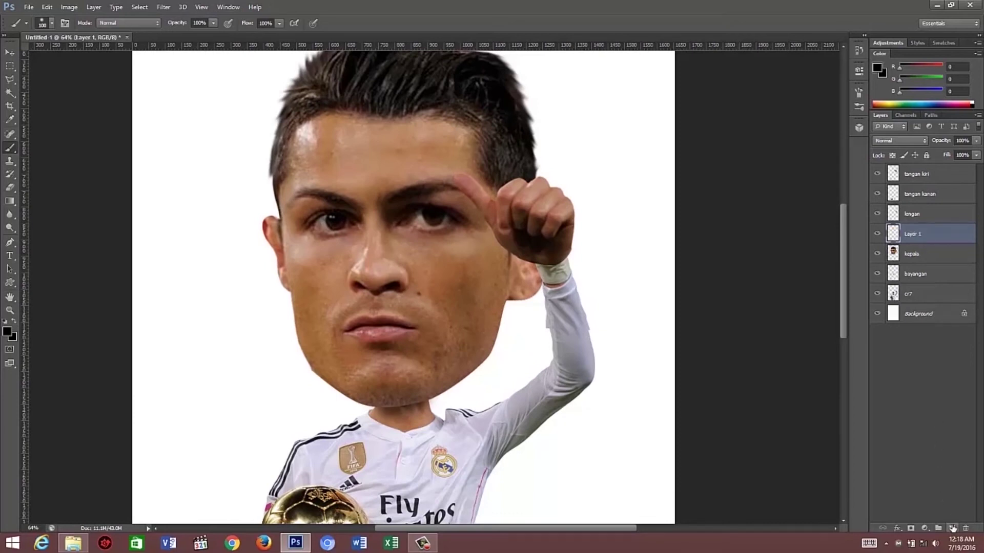
double_click(912, 233)
type("bayangan")
type("2")
key("Return")
Brush soft shadows at the raised thumb and trophy hand, with layer opacity at 64%.
mouse_move(507, 246)
left_mouse_down()
mouse_move(454, 182)
mouse_move(560, 224)
left_mouse_up()
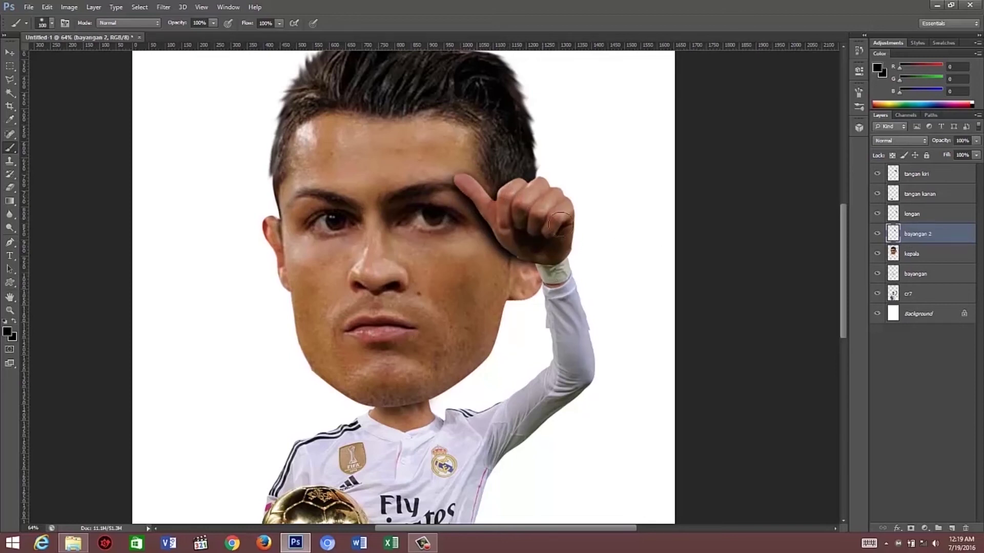
left_click(976, 141)
left_click_drag(976, 153, 954, 152)
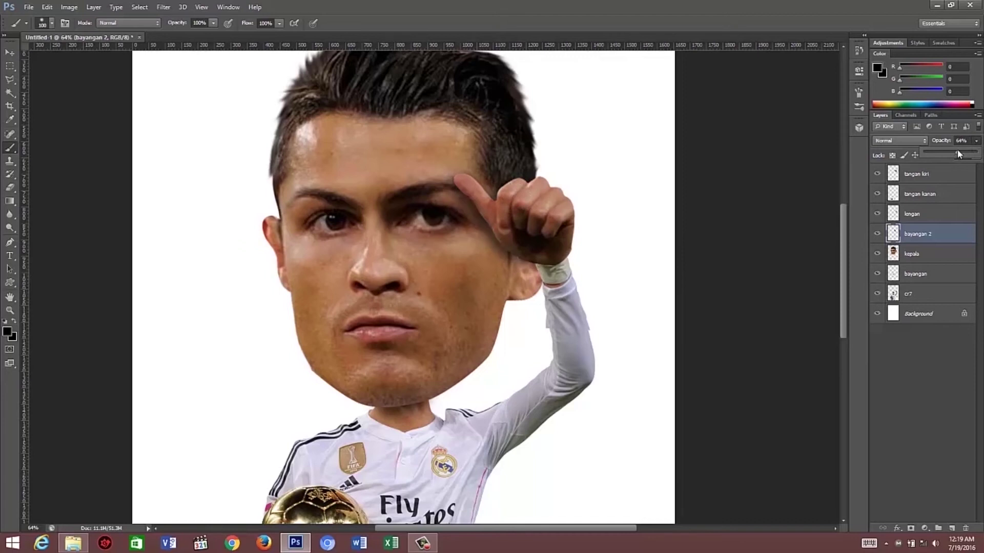
scroll(341, 385, "down", 5)
mouse_move(342, 386)
left_mouse_down()
mouse_move(405, 400)
mouse_move(364, 425)
mouse_move(354, 398)
left_mouse_up()
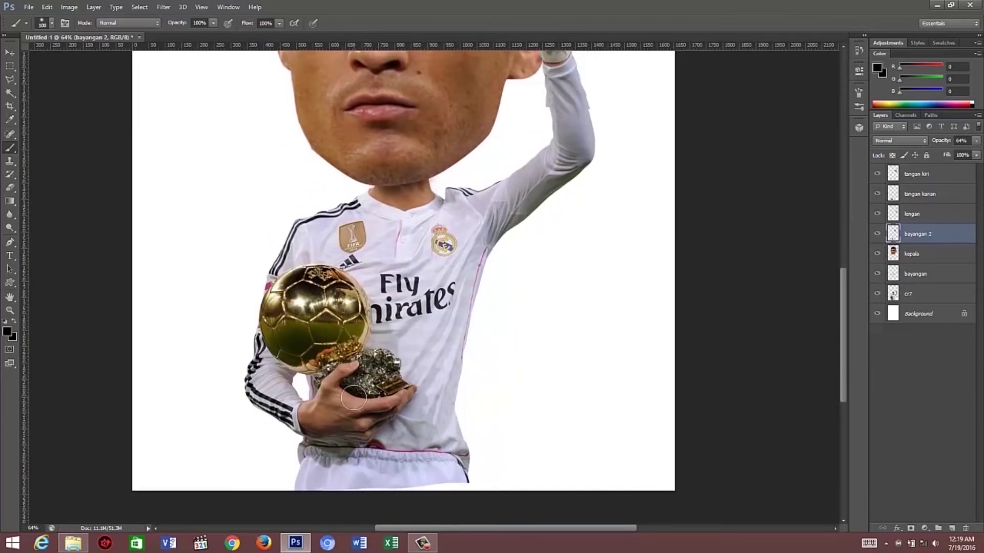
scroll(377, 385, "down", 3)
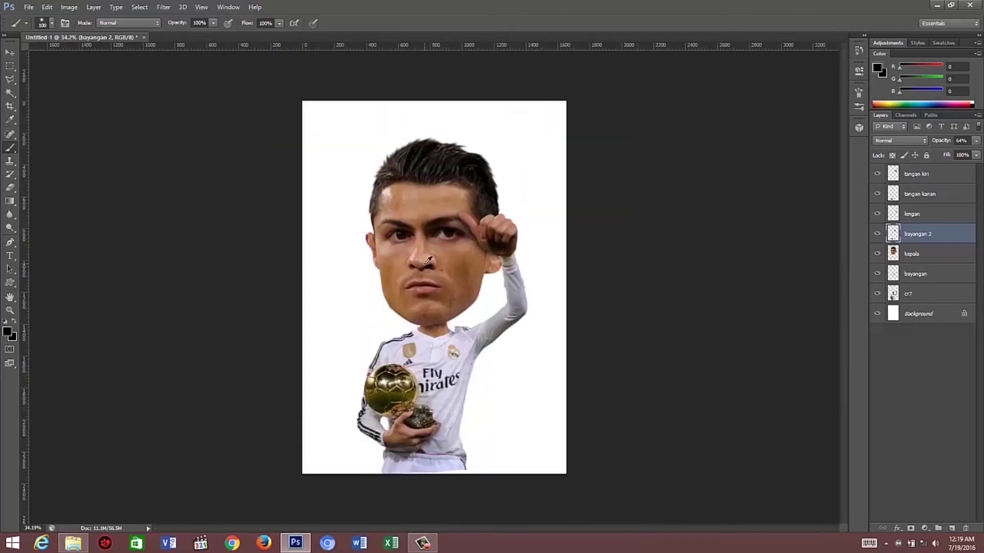
scroll(428, 260, "up", 2)
key("v")
scroll(431, 282, "down", 1)
scroll(432, 306, "up", 1)
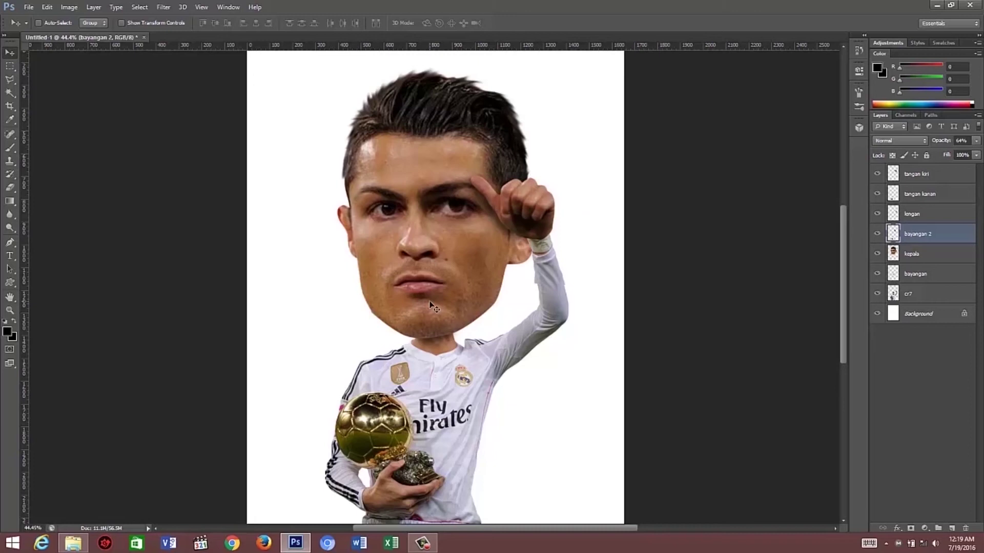
Merge the layers from cr7 through tangan kiri into a single tangan kiri layer.
left_click(919, 295)
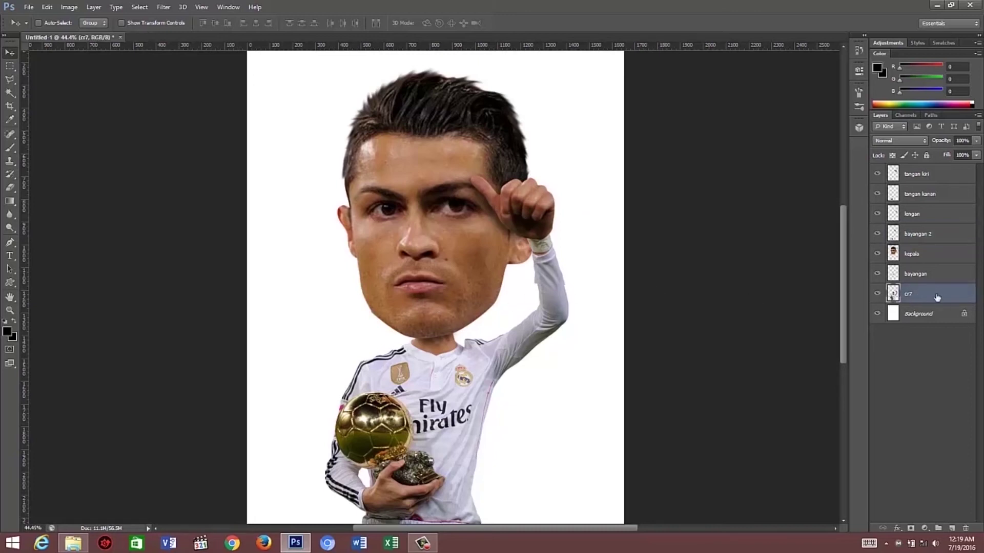
left_click(930, 179, "shift")
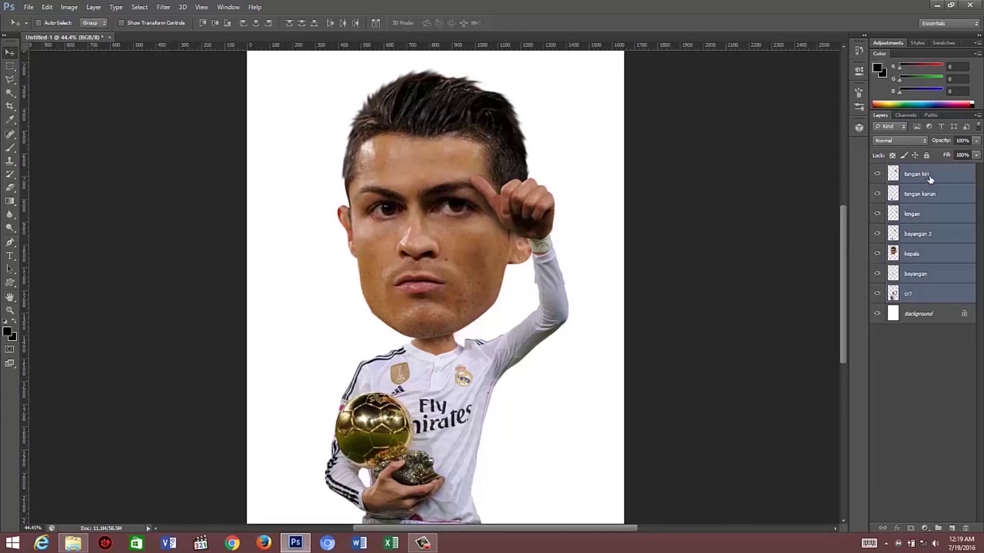
right_click(931, 184)
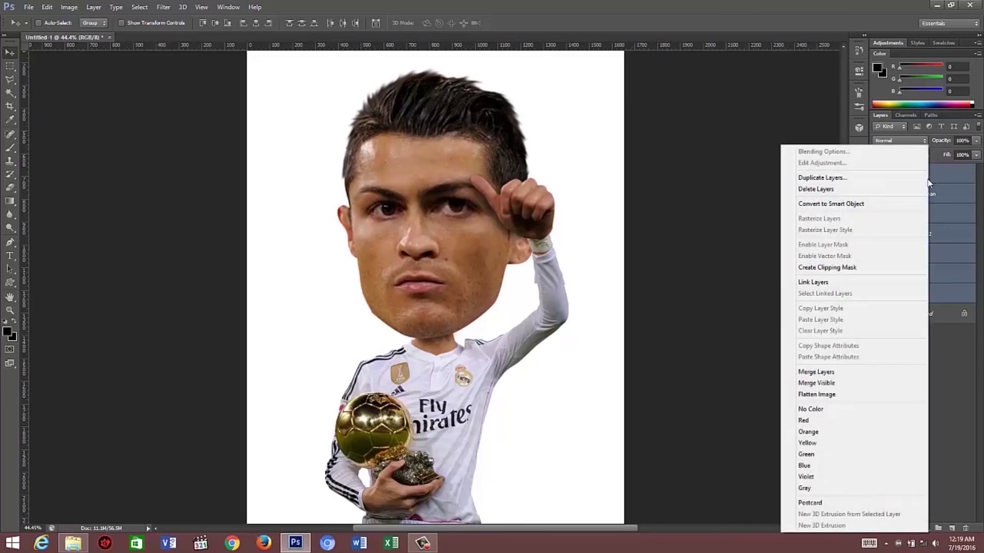
left_click(840, 372)
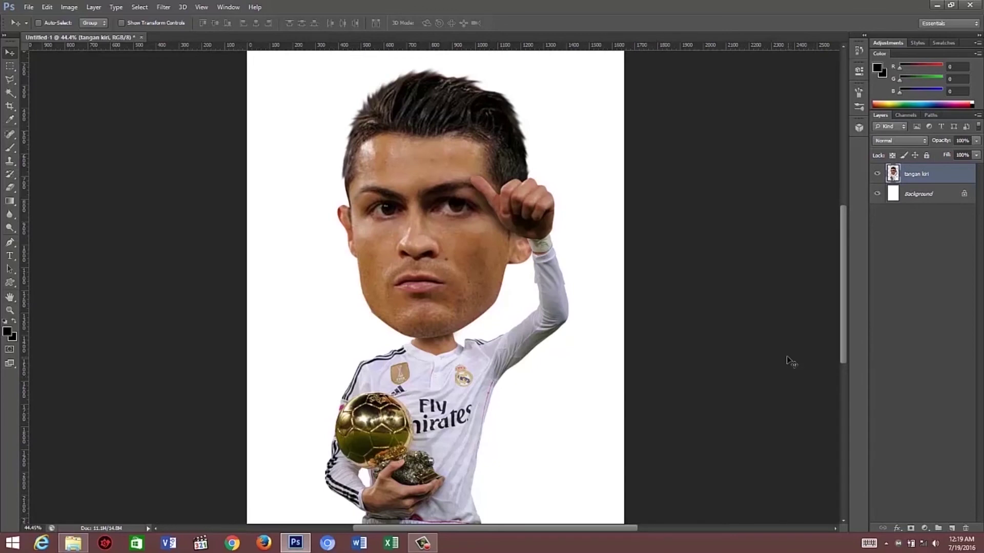
Duplicate the merged tangan kiri layer with Ctrl+J.
scroll(508, 342, "down", 2)
scroll(507, 342, "down", 2)
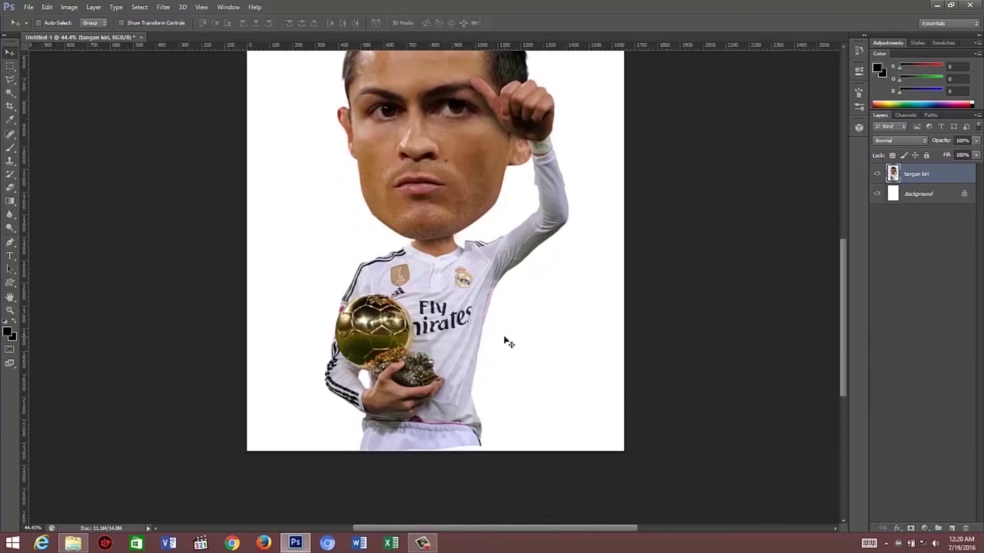
scroll(508, 342, "up", 2)
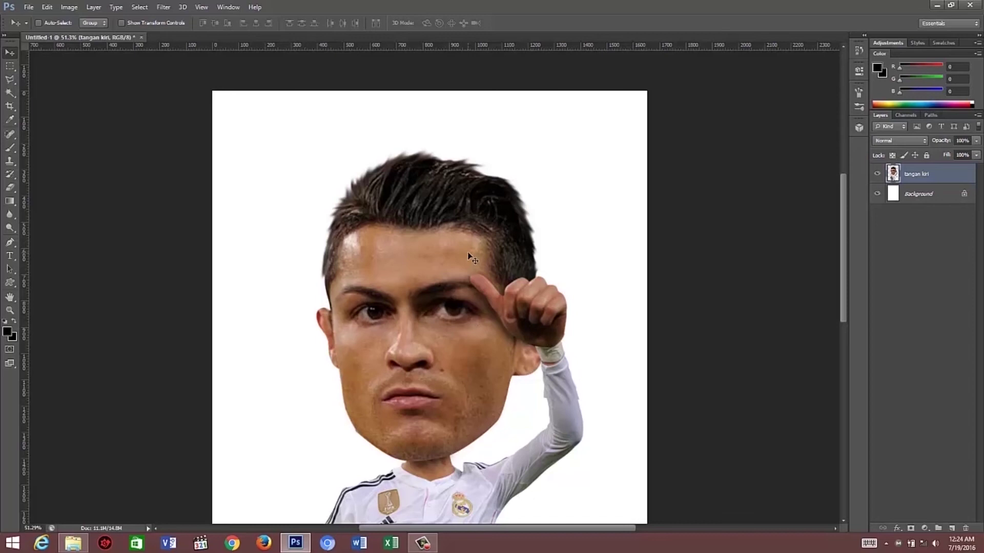
key("ctrl+j")
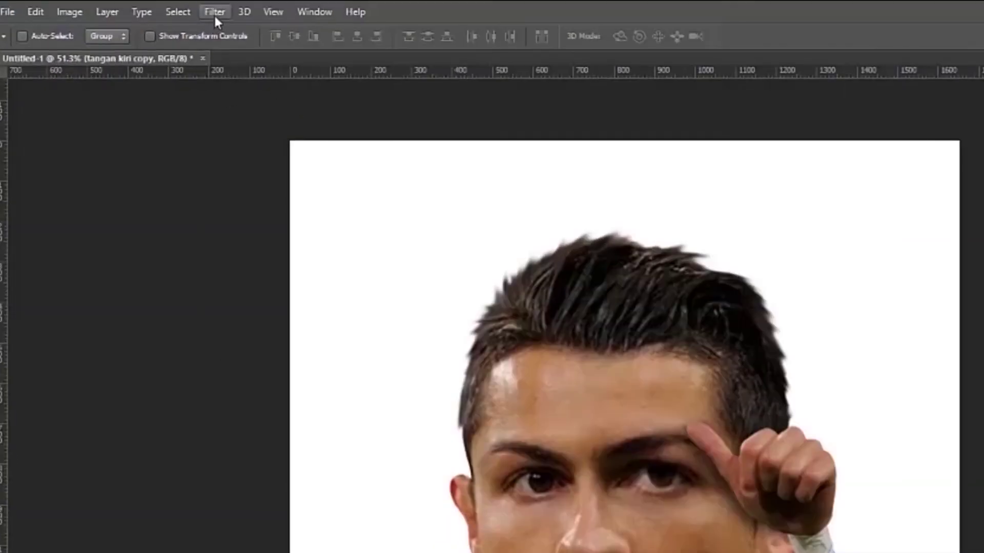
Compare Artistic filters in the Filter Gallery, then apply Dry Brush (size 0, detail 10, texture 1).
left_click(163, 8)
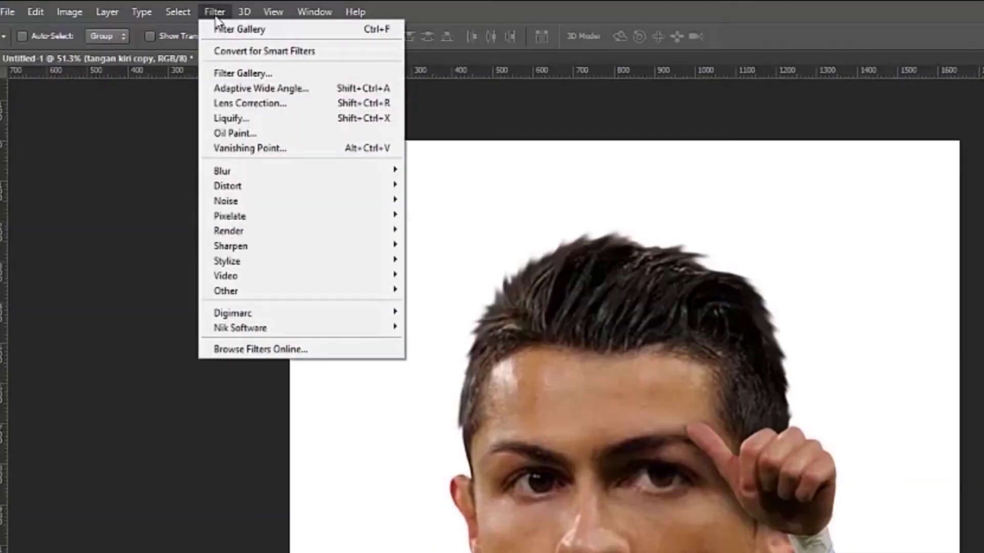
left_click(298, 75)
scroll(413, 155, "down", 5)
scroll(413, 155, "up", 1)
scroll(425, 154, "up", 3)
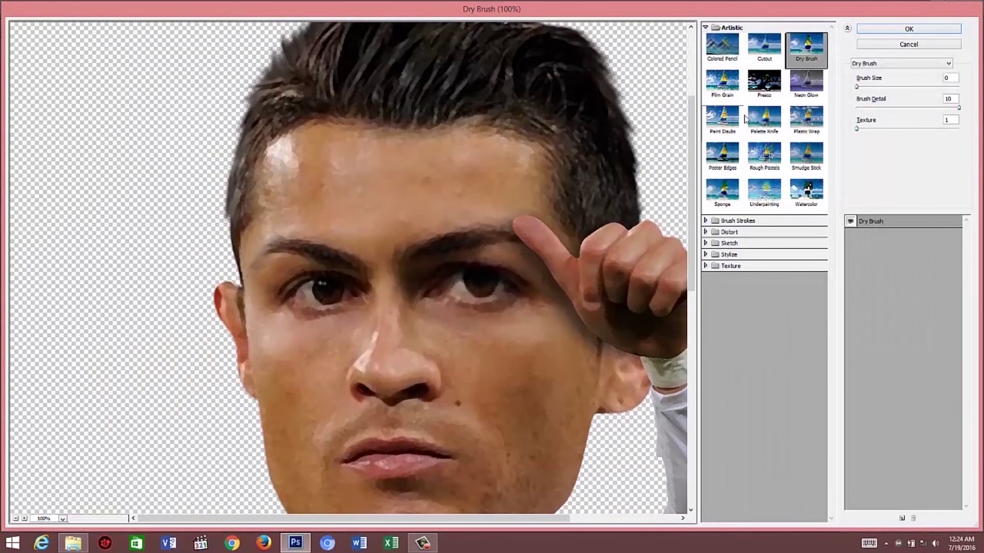
left_click(738, 88)
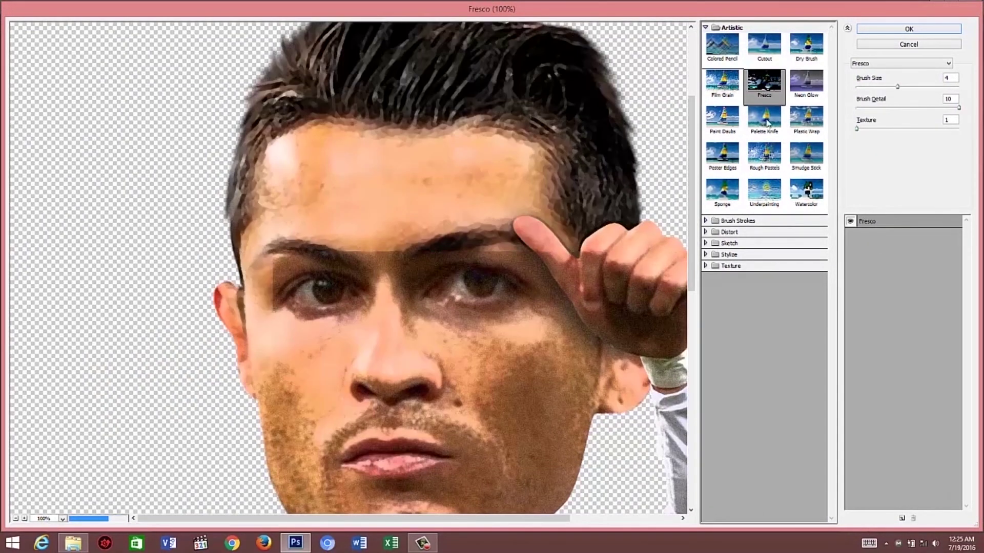
left_click(764, 119)
left_click(763, 155)
left_click(760, 193)
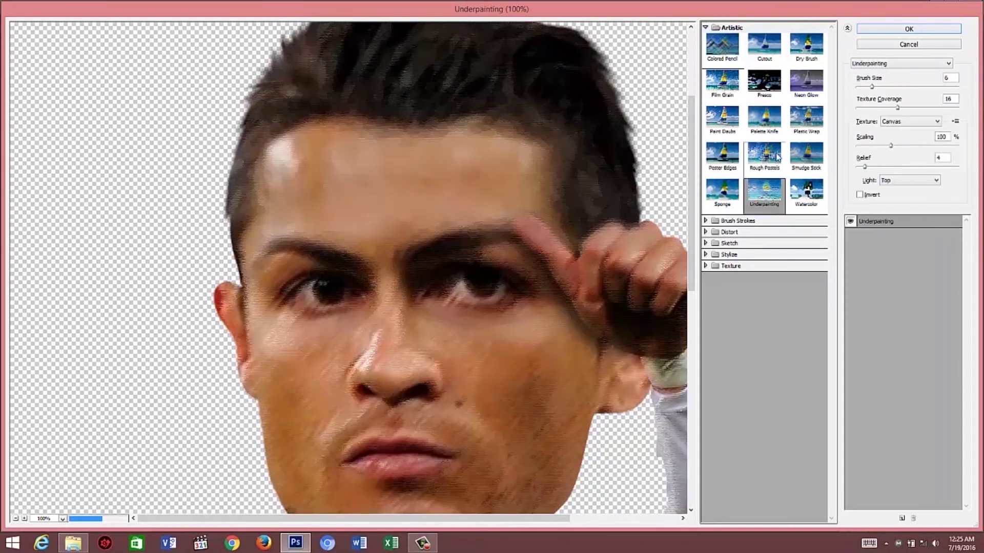
left_click(823, 52)
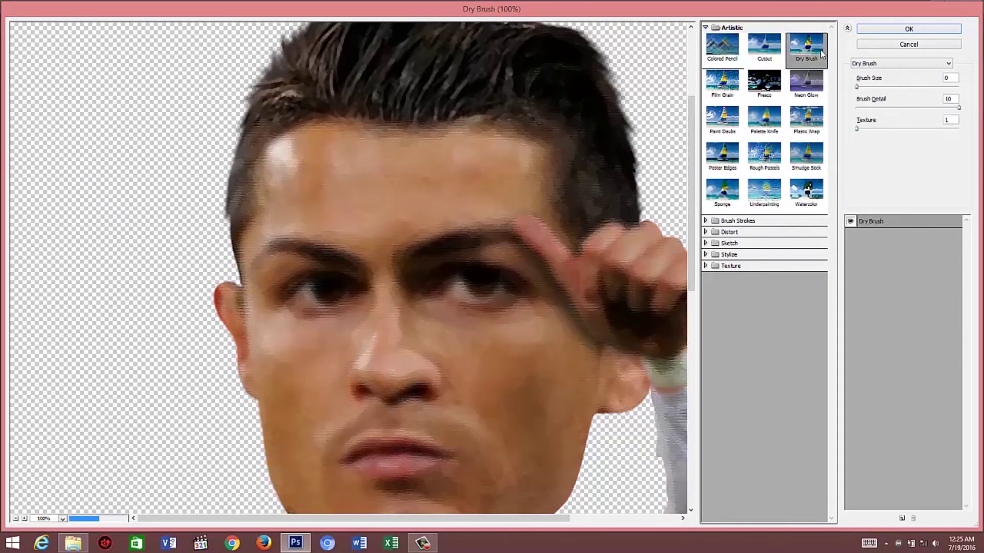
left_click(930, 31)
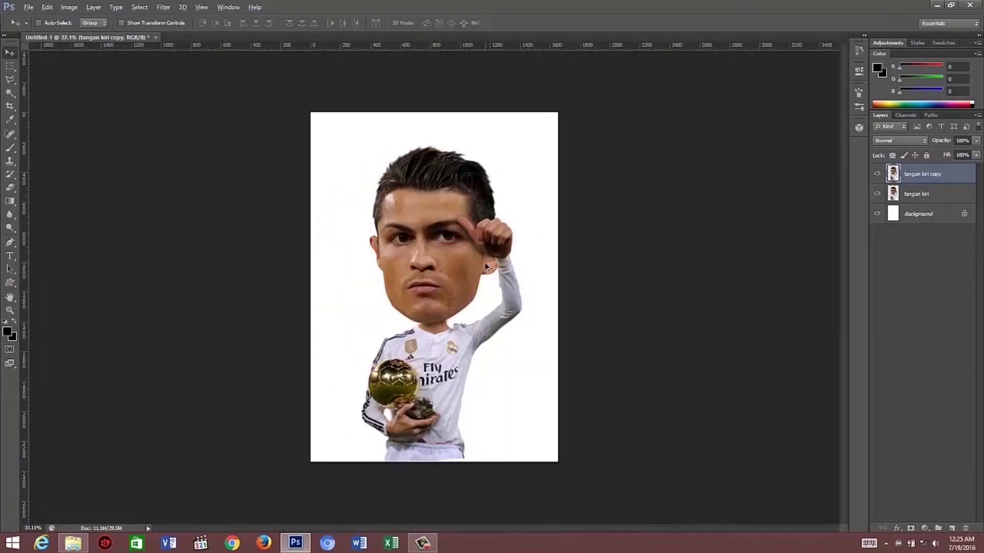
Set the Oil Paint filter to Stylization 10, Cleanliness 7.2 and Shine 0.
scroll(485, 266, "up", 2)
scroll(485, 262, "up", 1)
scroll(485, 264, "up", 1)
scroll(482, 274, "up", 1)
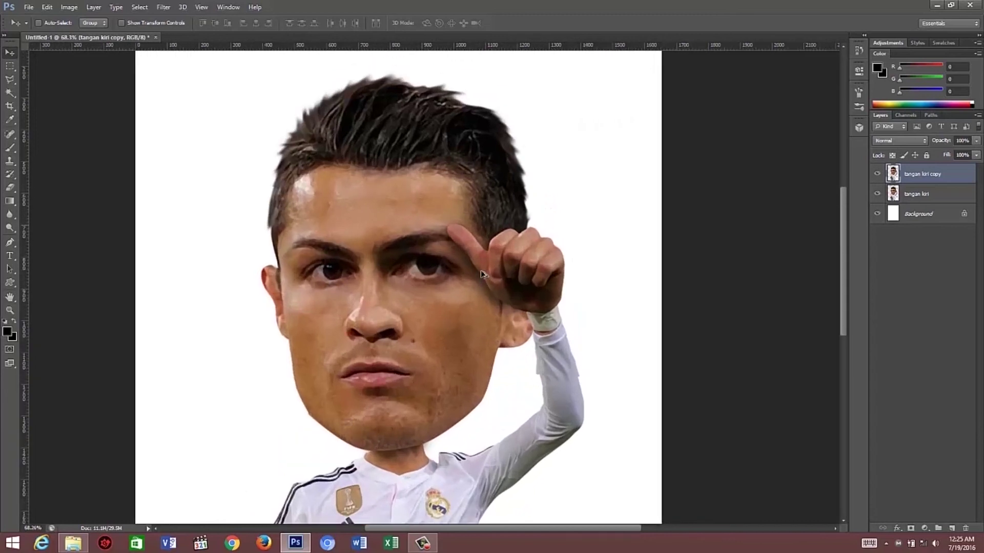
scroll(481, 274, "up", 1)
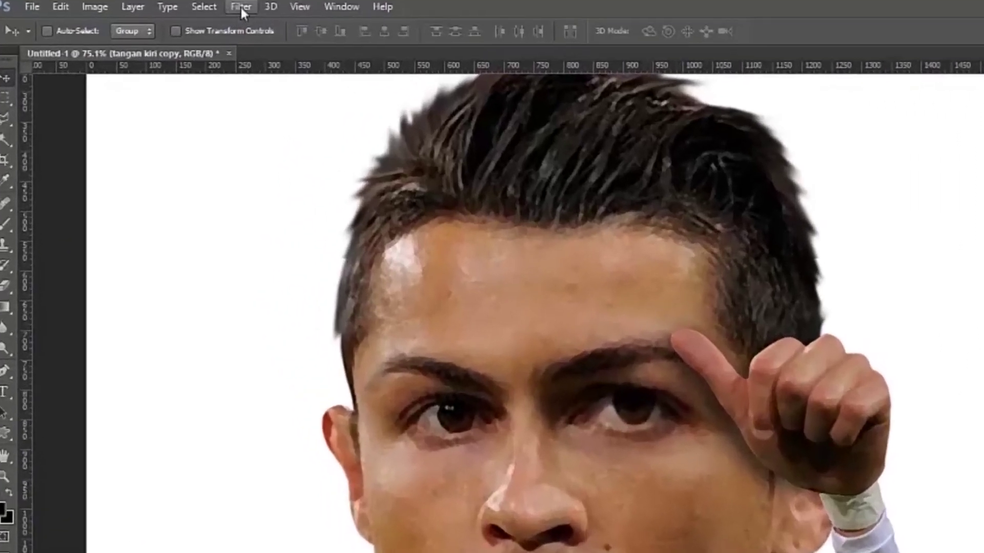
left_click(163, 7)
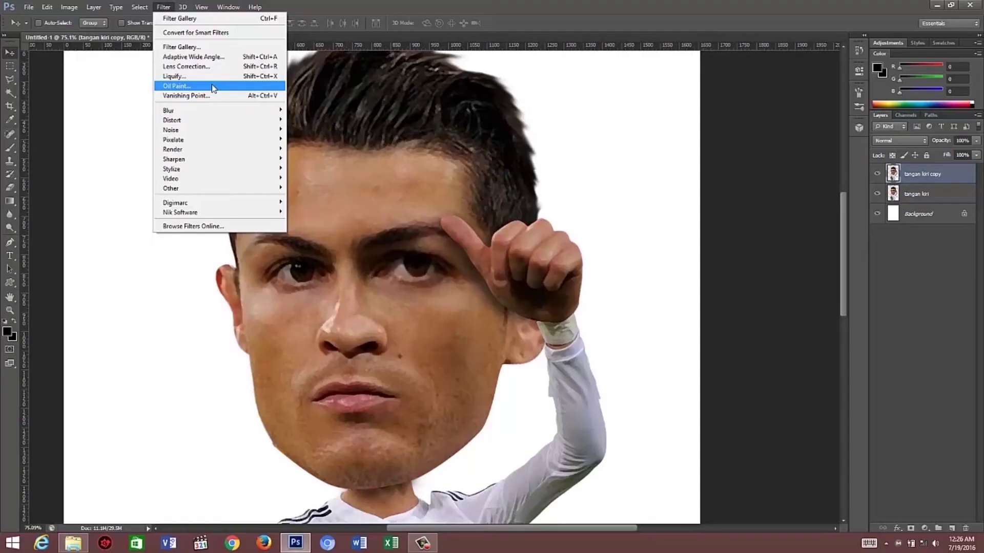
left_click(325, 130)
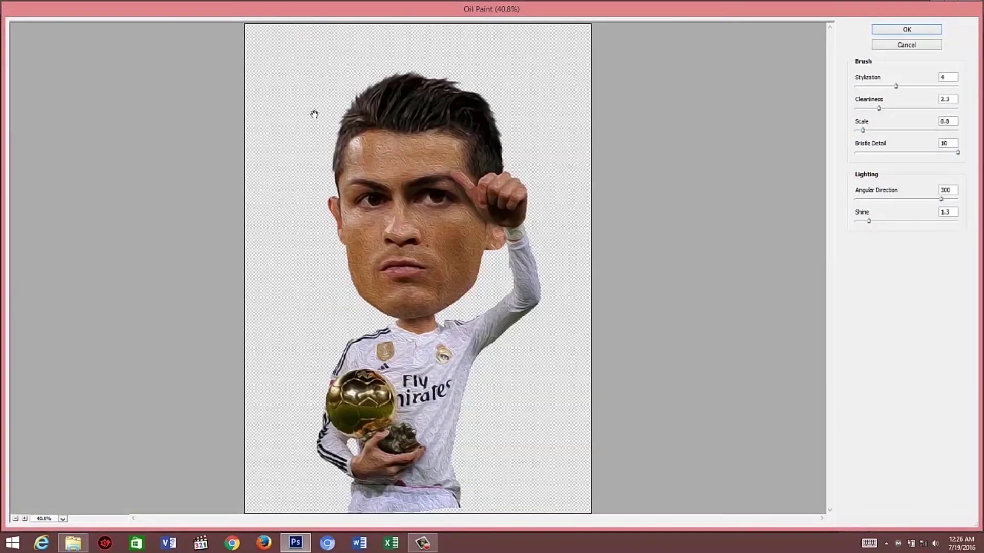
left_click_drag(895, 86, 957, 86)
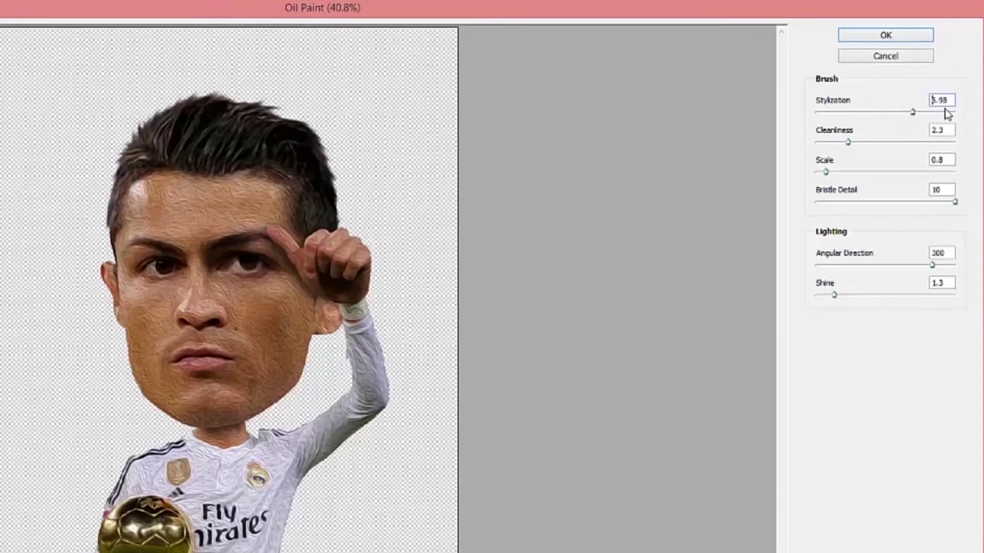
left_click_drag(879, 108, 947, 108)
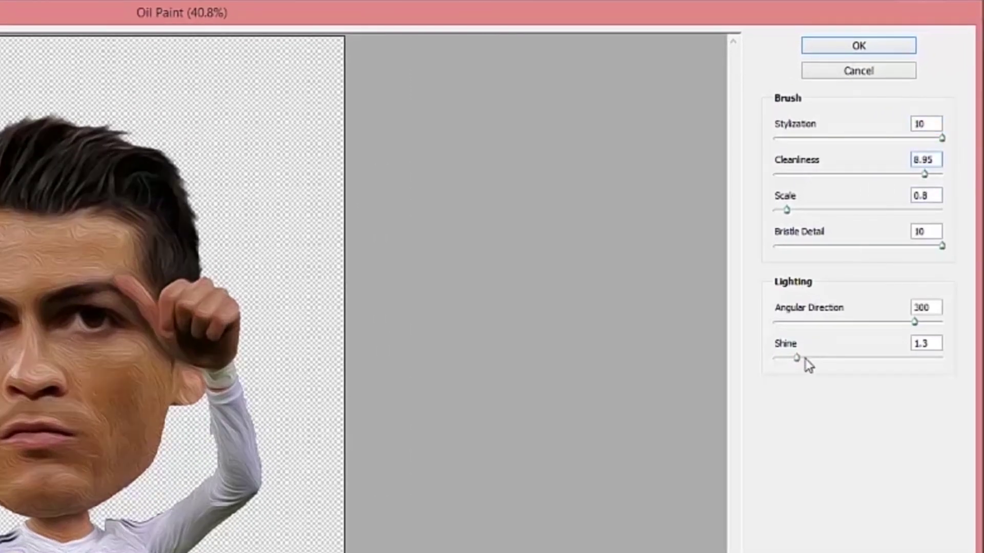
left_click_drag(805, 359, 702, 355)
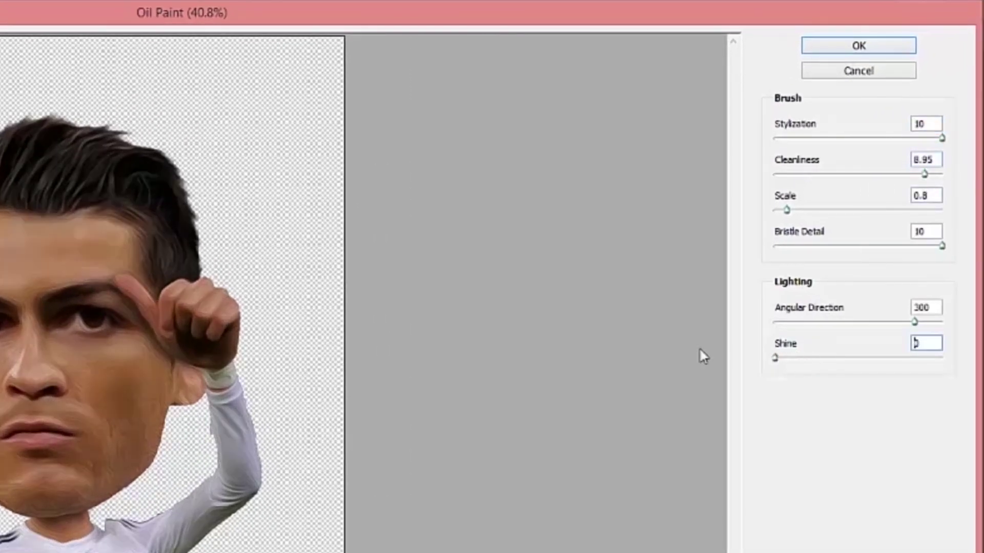
left_click_drag(924, 174, 895, 177)
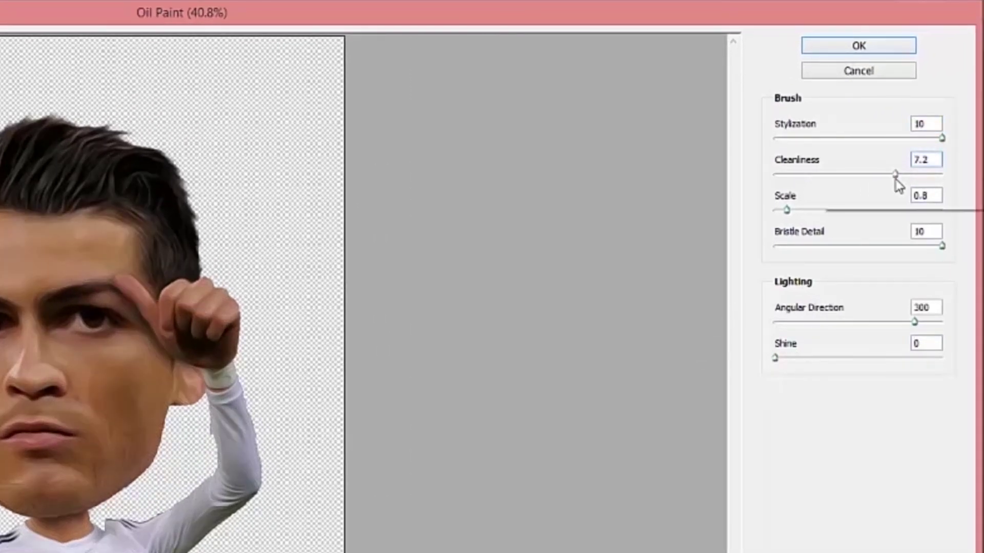
Apply the Oil Paint effect and set up a soft round 121 px Eraser.
key("Return")
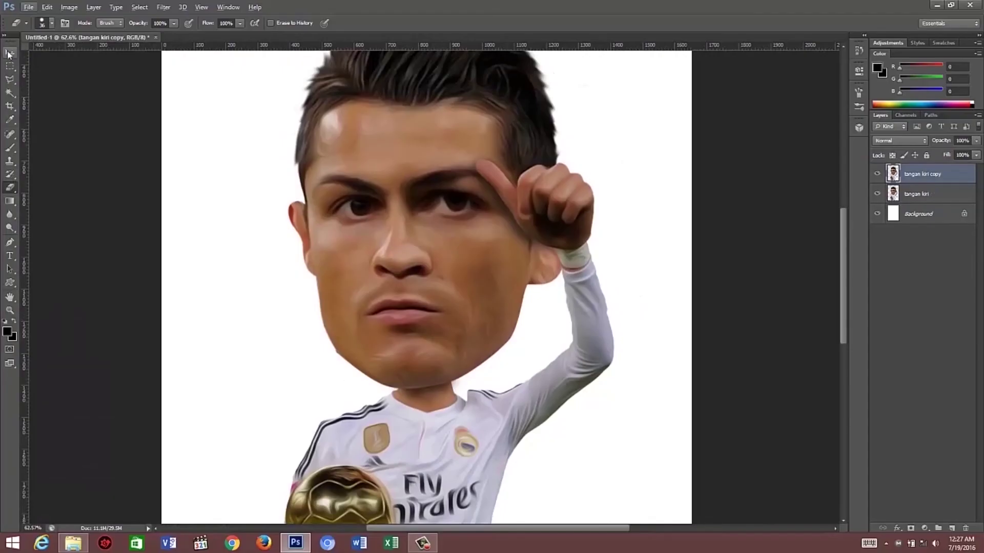
scroll(410, 203, "up", 2)
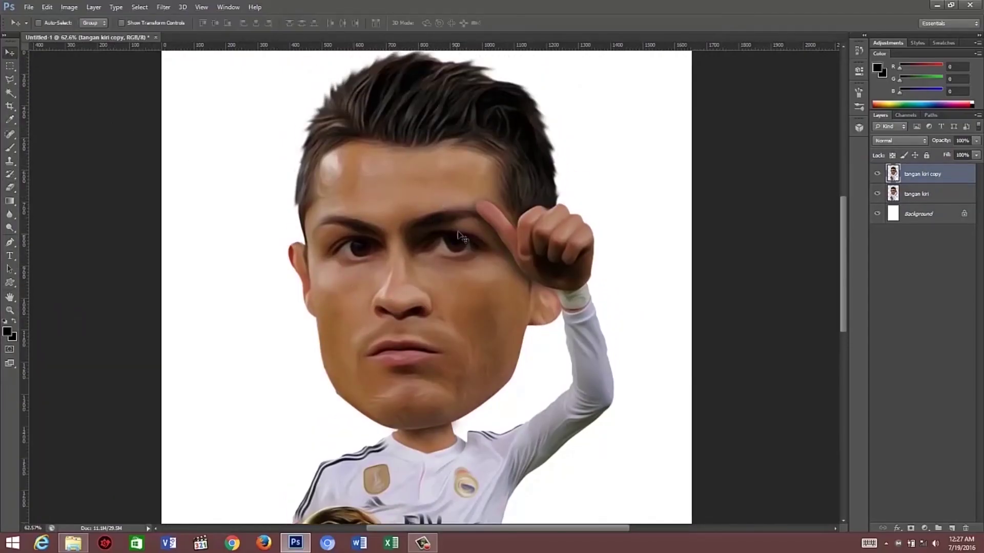
key("e")
scroll(467, 246, "up", 3)
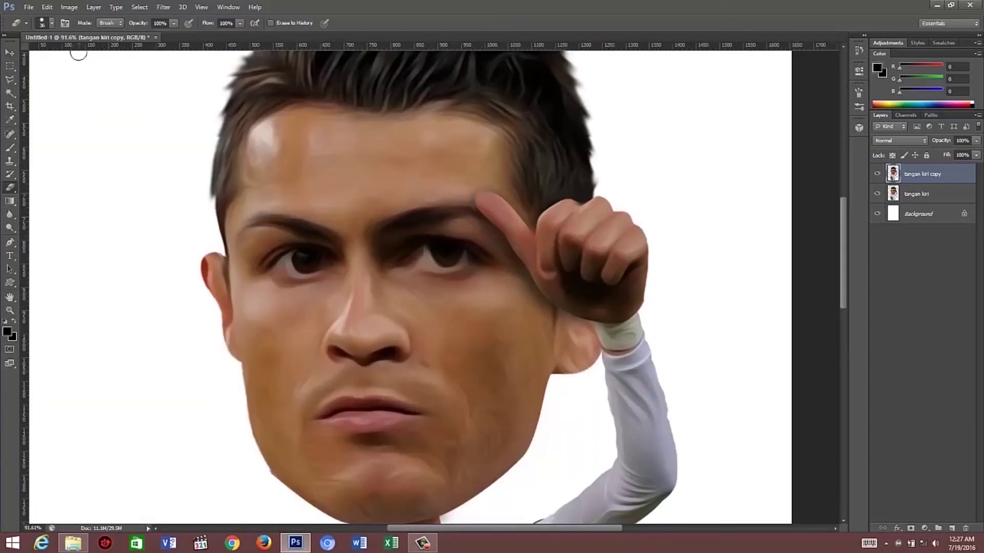
left_click(52, 23)
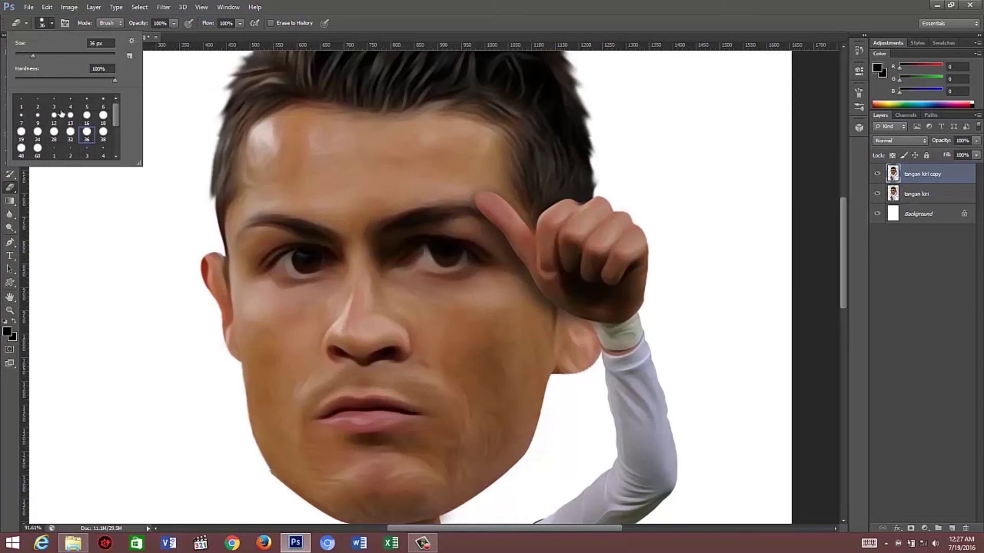
scroll(62, 113, "down", 2)
left_click(103, 149)
left_click(61, 55)
left_click_drag(58, 55, 73, 56)
left_click(173, 37)
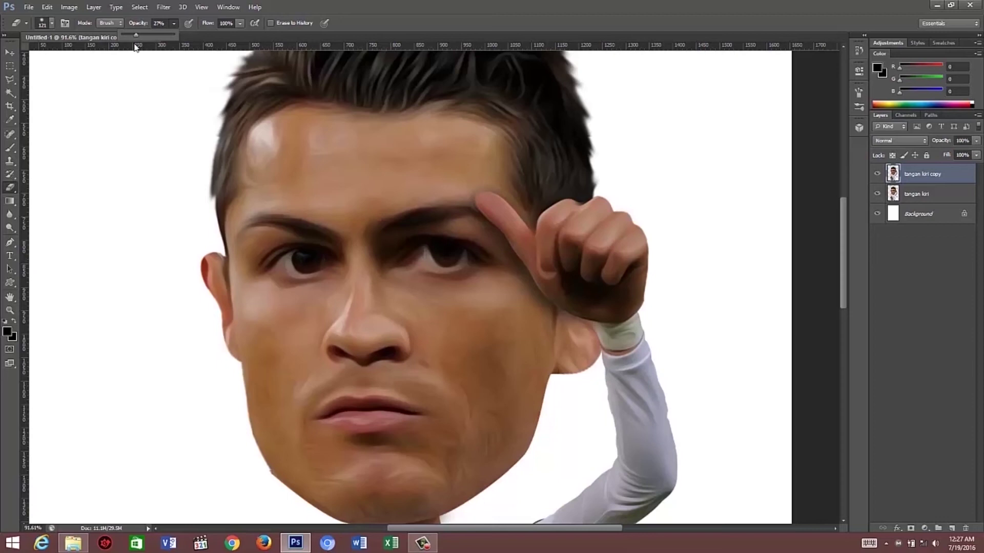
Erase the painted layer over both eyes, the Fly Emirates text, crest and badge.
mouse_move(428, 246)
left_mouse_down()
mouse_move(485, 261)
mouse_move(446, 202)
left_mouse_up()
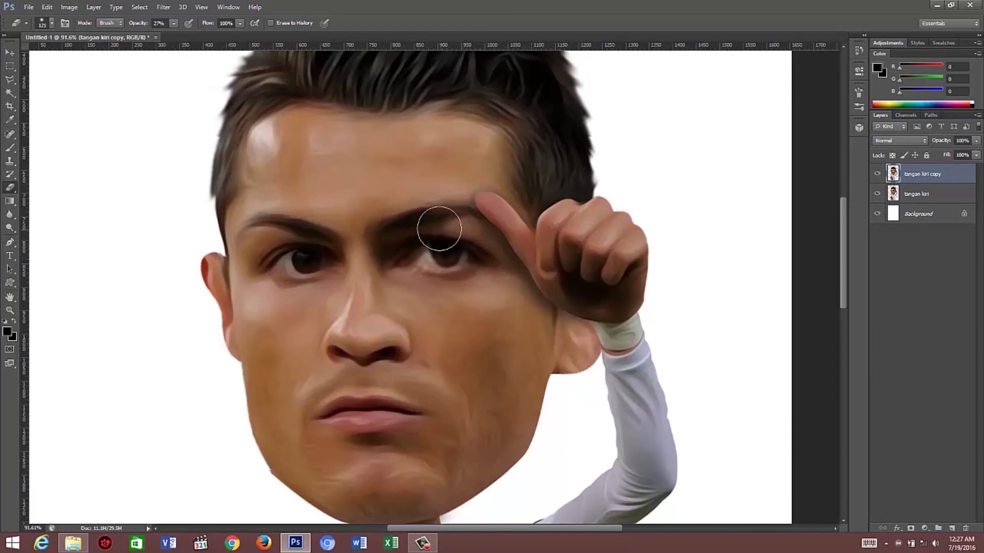
mouse_move(318, 226)
left_mouse_down()
mouse_move(296, 258)
mouse_move(209, 275)
left_mouse_up()
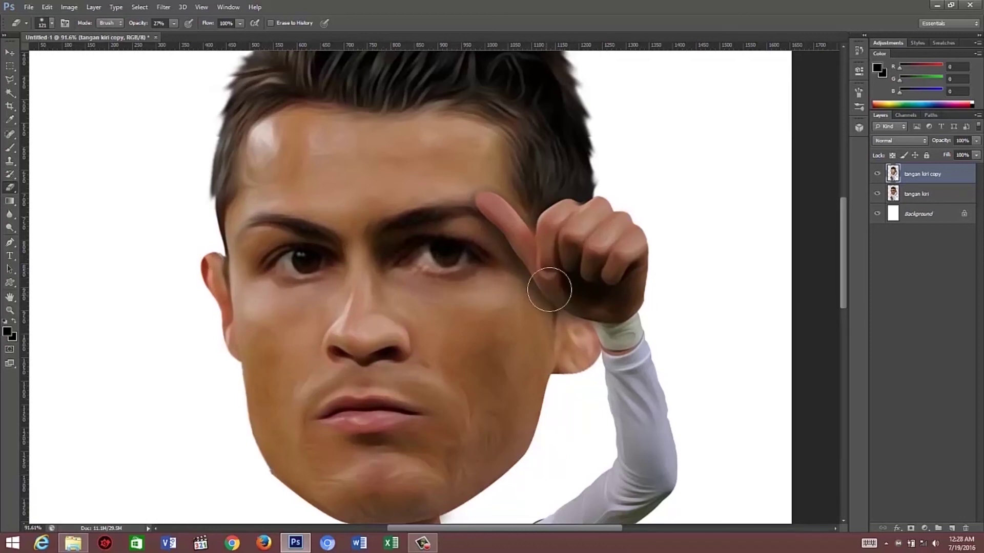
scroll(407, 153, "down", 3)
scroll(407, 153, "up", 2)
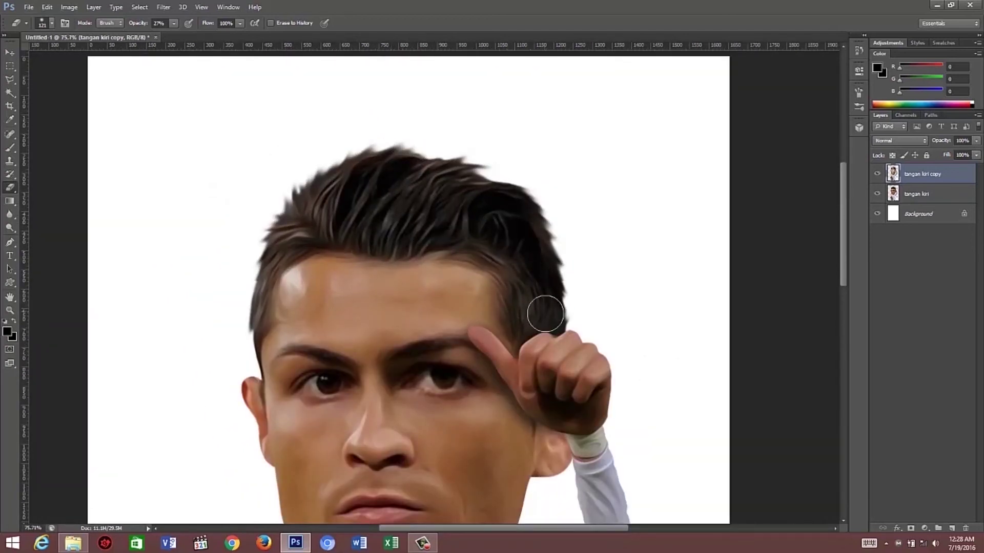
scroll(362, 298, "down", 4)
scroll(440, 405, "up", 1)
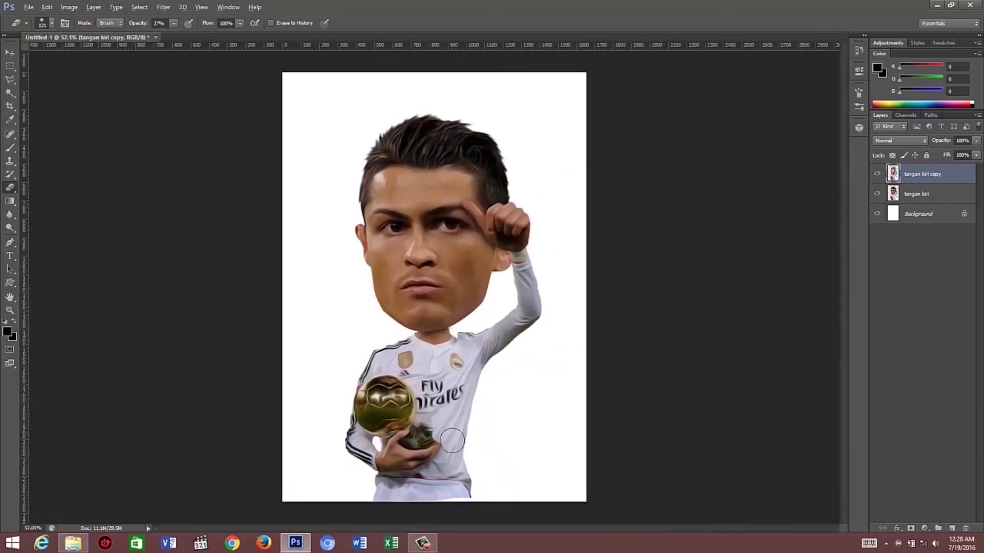
scroll(441, 405, "up", 5)
left_click_drag(417, 267, 523, 297)
left_click_drag(508, 174, 501, 154)
mouse_move(282, 159)
left_mouse_down()
mouse_move(285, 222)
mouse_move(154, 308)
mouse_move(328, 348)
mouse_move(297, 405)
left_mouse_up()
scroll(336, 325, "down", 3)
scroll(335, 326, "up", 2)
Erase soft edges around the trophy base, the fingers below the ball and the sleeve.
left_click_drag(338, 349, 389, 389)
left_click_drag(307, 354, 250, 375)
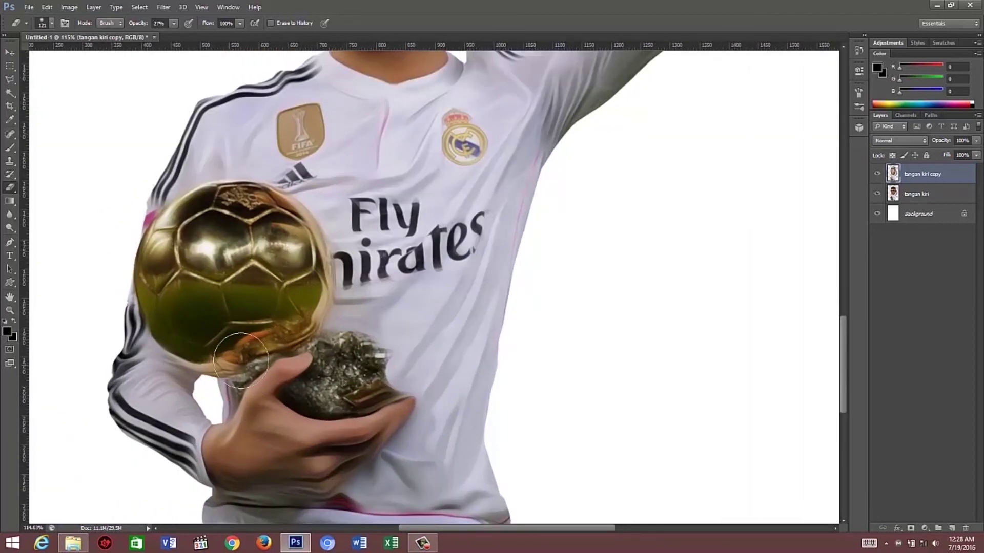
scroll(258, 387, "down", 2)
mouse_move(152, 330)
left_mouse_down()
mouse_move(145, 362)
mouse_move(202, 451)
left_mouse_up()
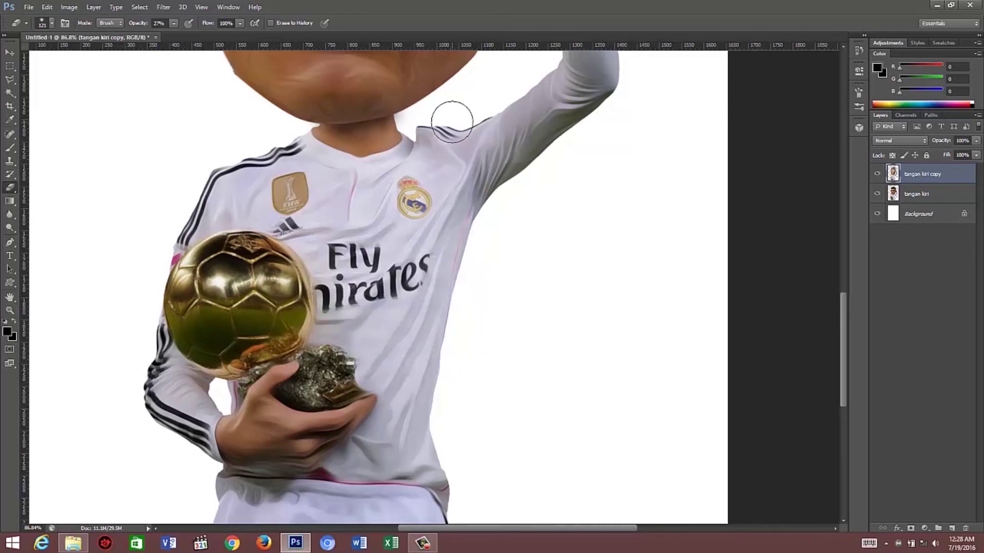
scroll(449, 114, "down", 2)
scroll(356, 387, "up", 3)
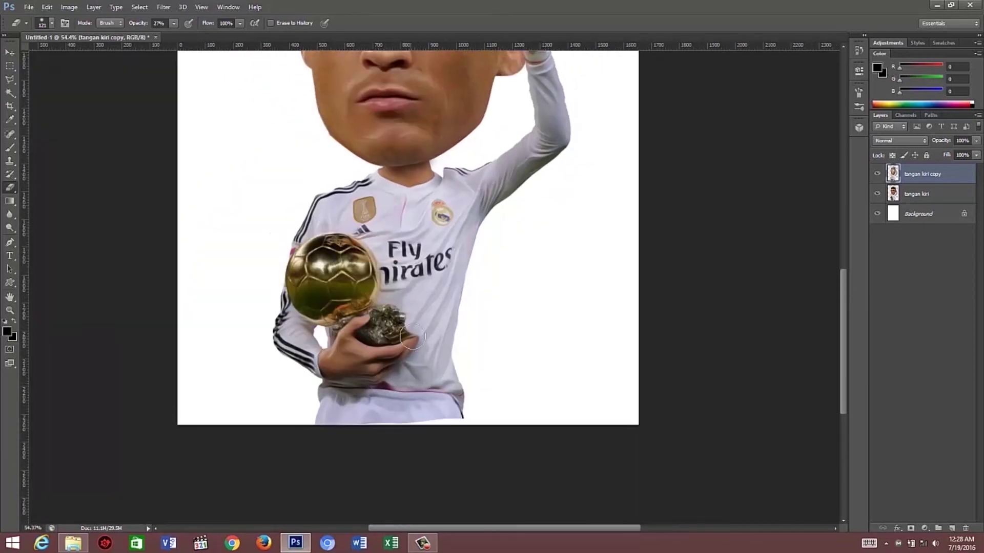
scroll(373, 305, "down", 2)
scroll(461, 340, "up", 3)
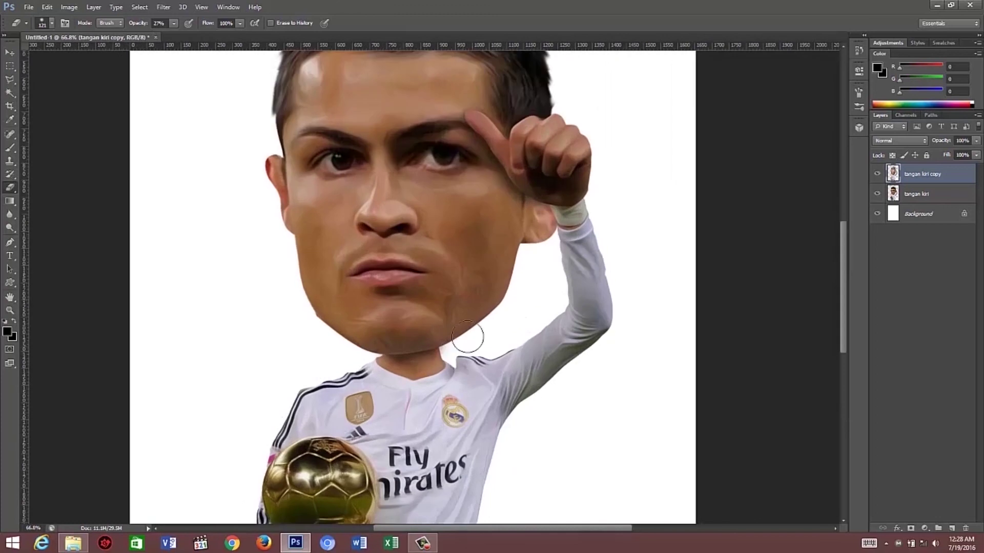
scroll(464, 335, "up", 2)
scroll(440, 287, "up", 1)
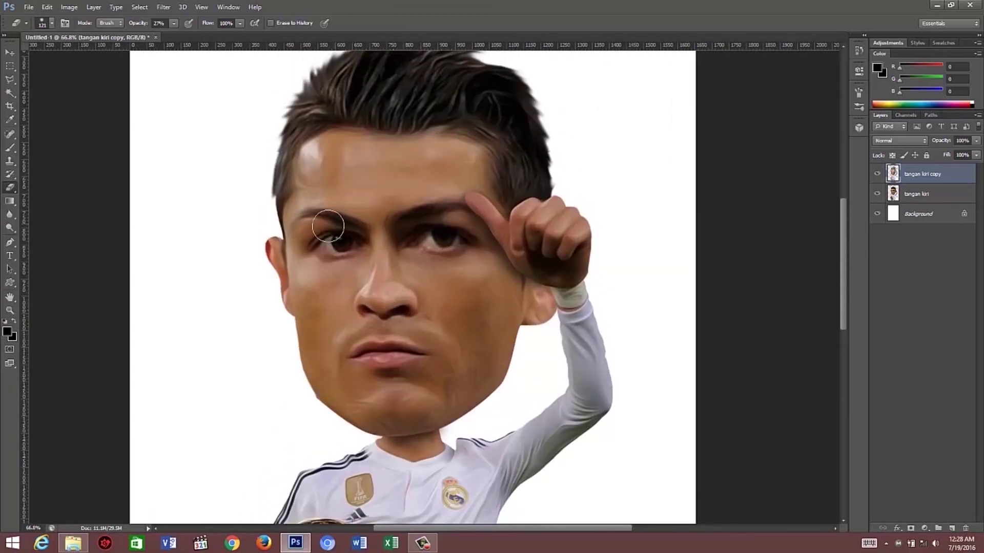
scroll(260, 266, "down", 5)
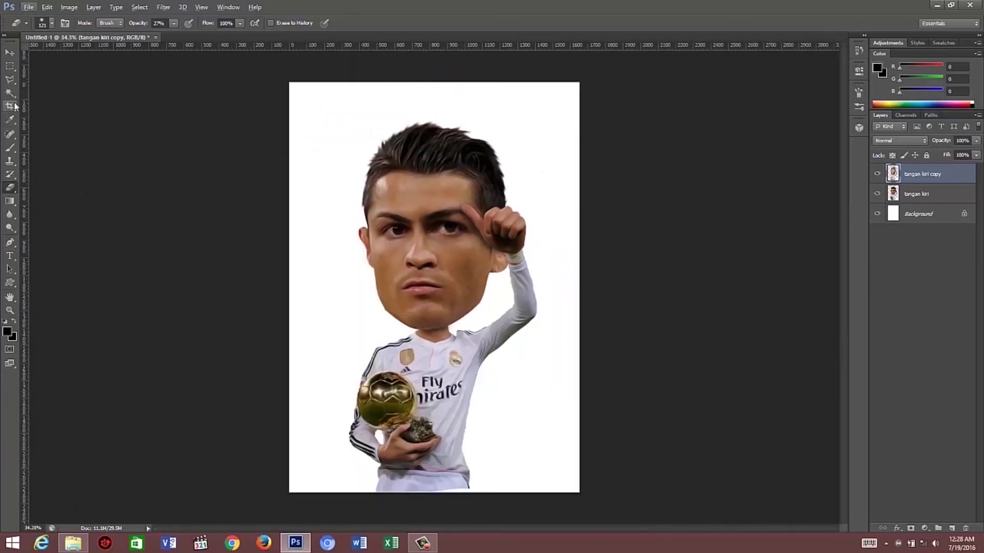
Select tangan kiri together with tangan kiri copy and merge them into one layer.
left_click(10, 52)
scroll(434, 323, "up", 1)
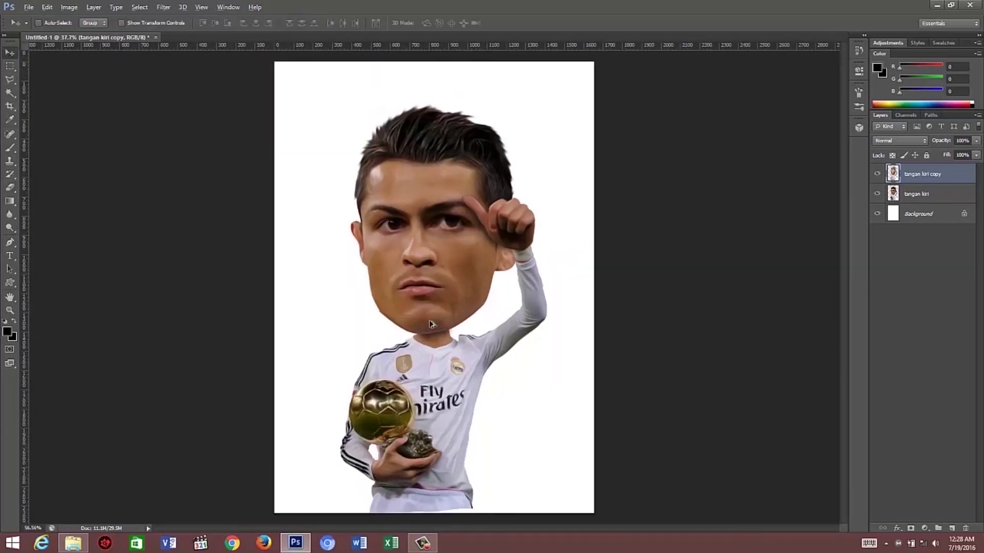
scroll(431, 324, "up", 4)
scroll(430, 321, "down", 3)
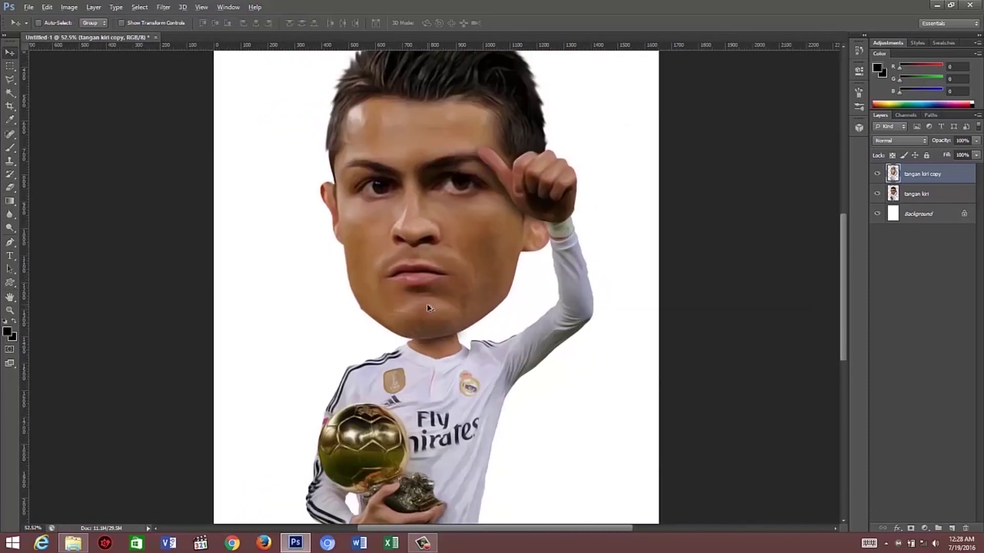
scroll(427, 304, "down", 2)
scroll(426, 303, "down", 2)
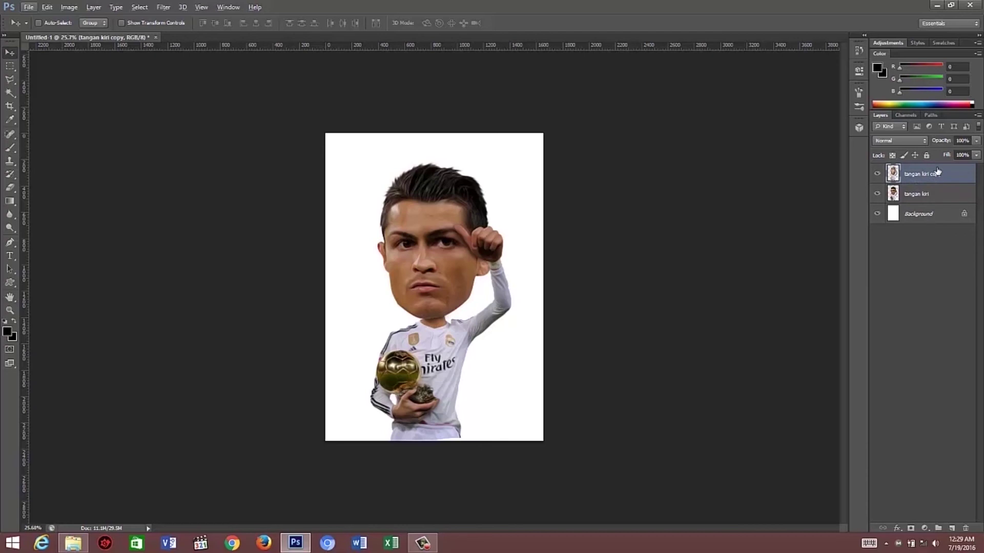
left_click(926, 199, "shift")
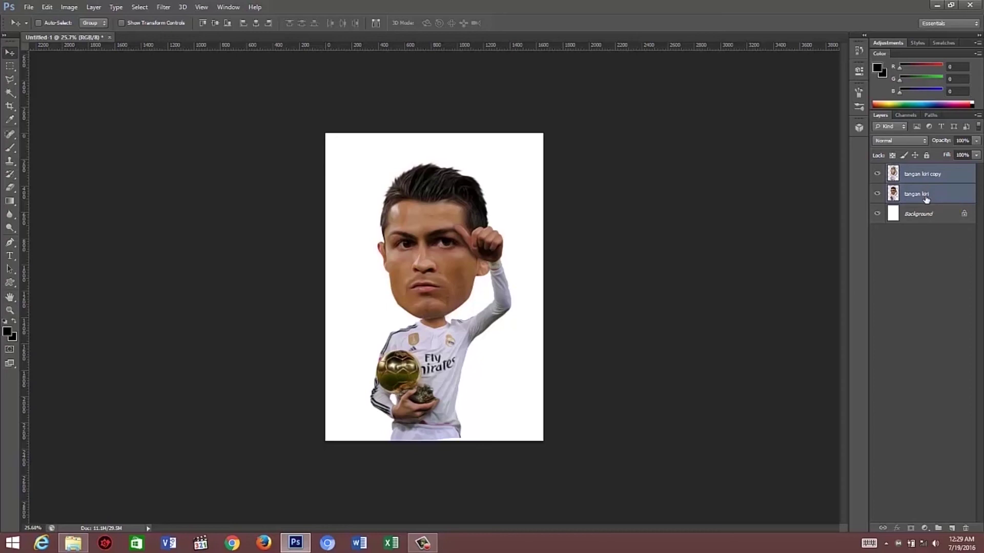
right_click(926, 199)
left_click(827, 373)
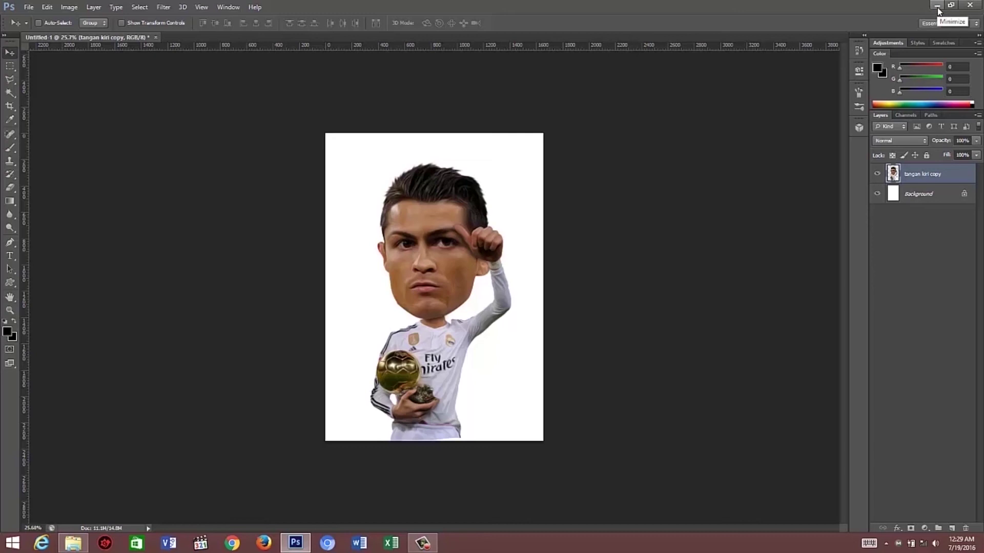
Place the 'background' image from the BAHAN PM folder onto the Photoshop canvas.
left_click(937, 6)
left_click(939, 6)
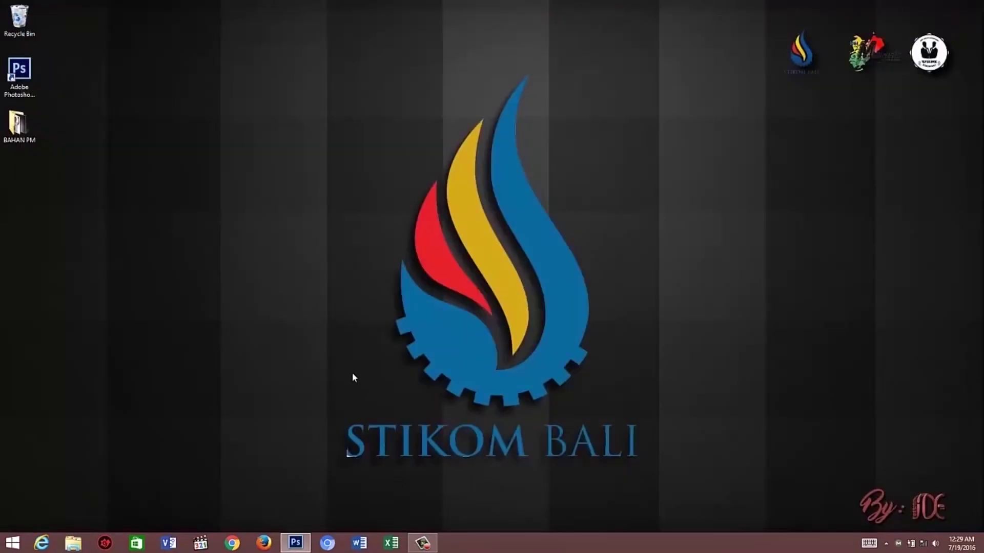
double_click(18, 125)
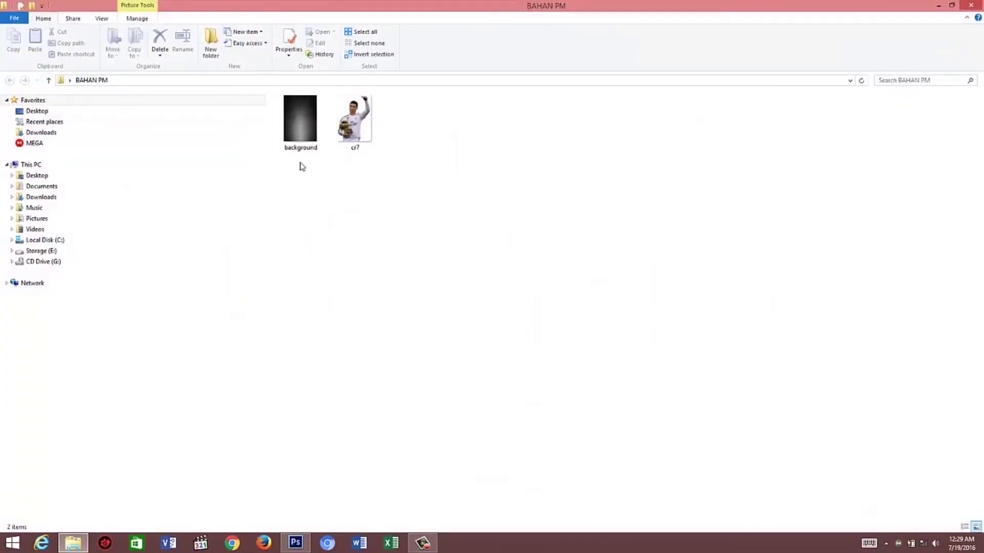
left_click_drag(301, 138, 300, 538)
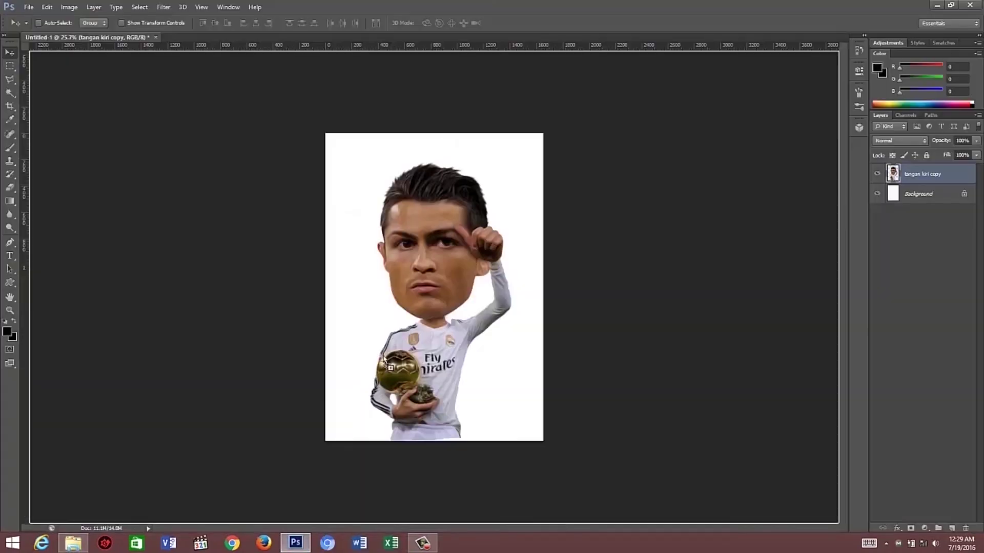
left_click_drag(300, 538, 401, 302)
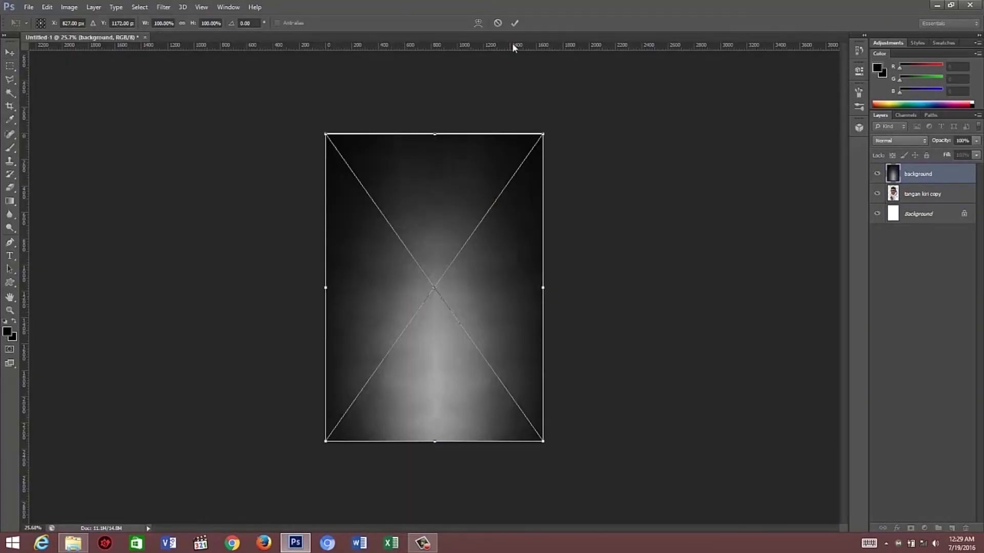
left_click(515, 23)
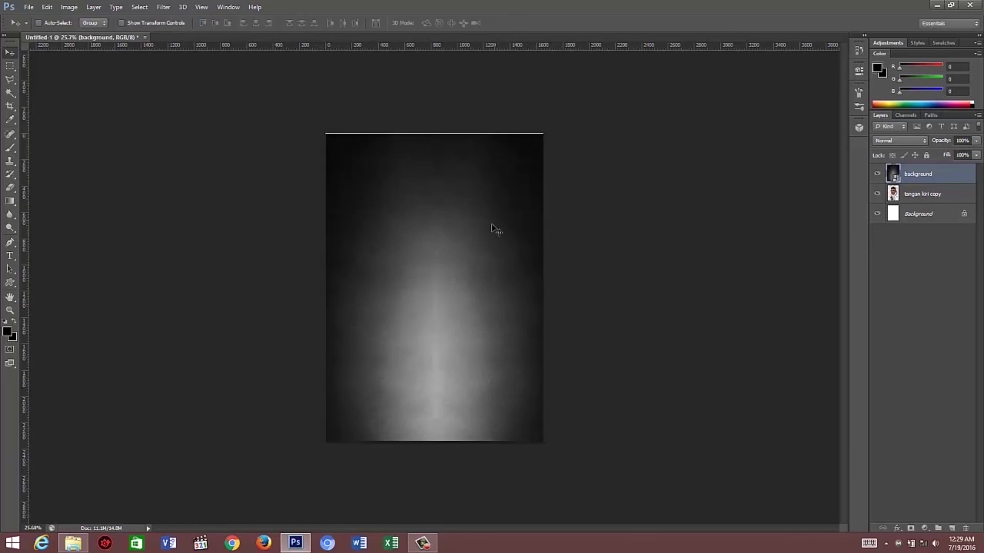
Move the background layer below the figure and rename the figure layer cr7.
scroll(465, 189, "up", 1)
key("alt")
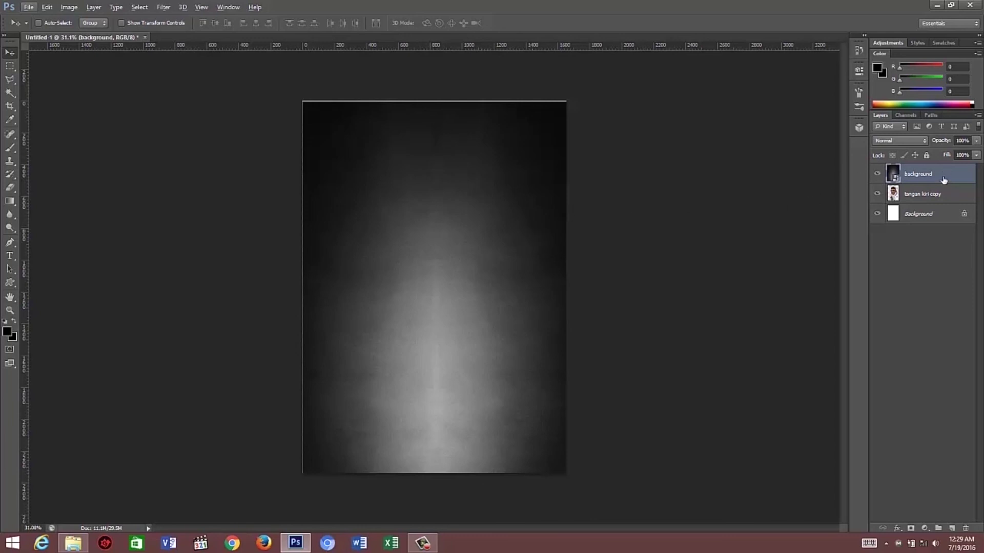
left_click_drag(943, 180, 937, 198)
double_click(922, 174)
type("cr7")
key("Return")
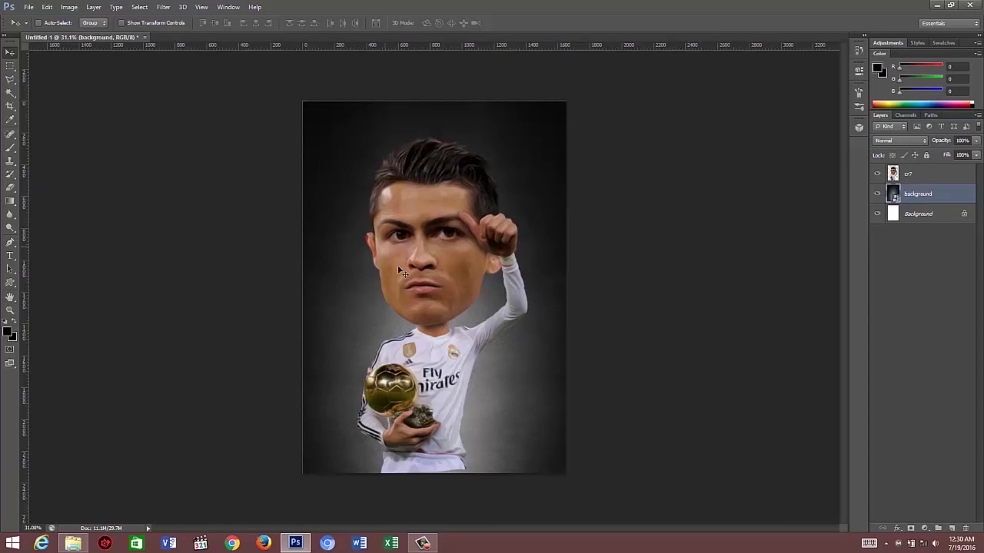
Add a larger, softer, more offset Drop Shadow to the cr7 layer.
left_click(943, 174)
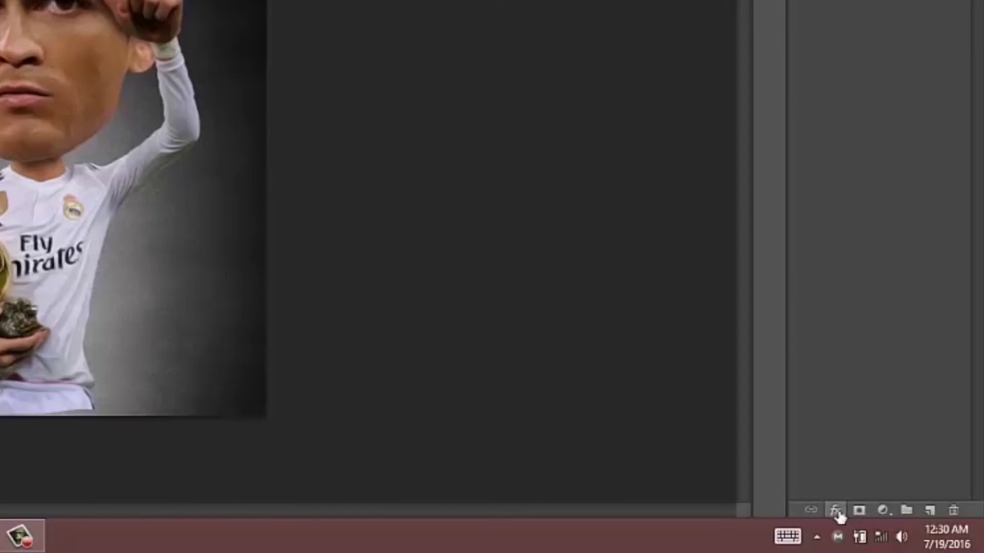
left_click(836, 510)
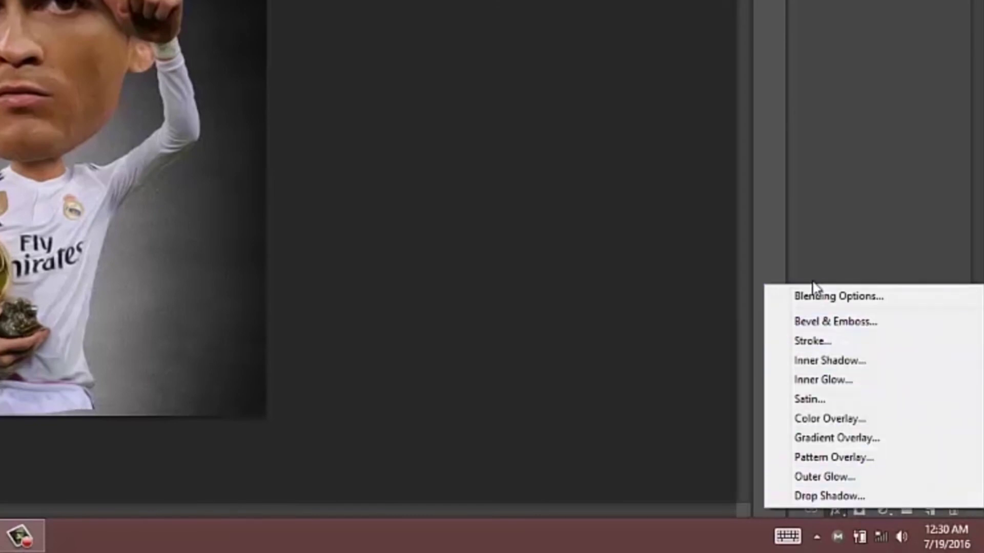
left_click(812, 296)
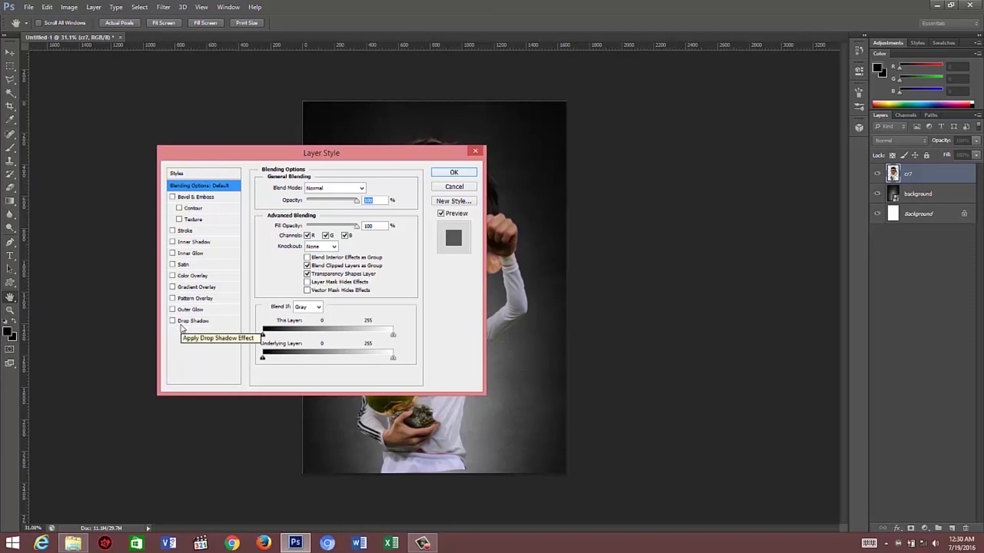
left_click(181, 323)
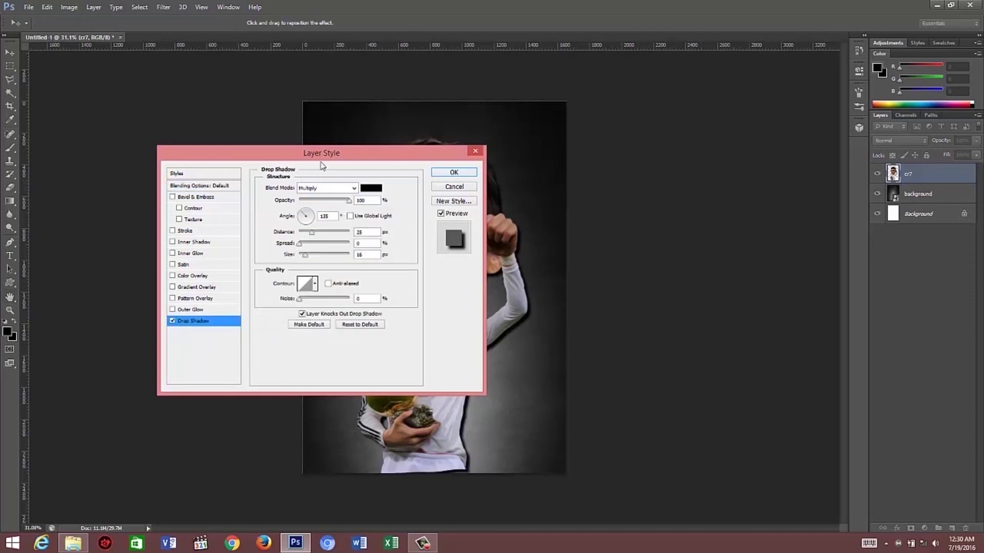
left_click_drag(321, 164, 166, 182)
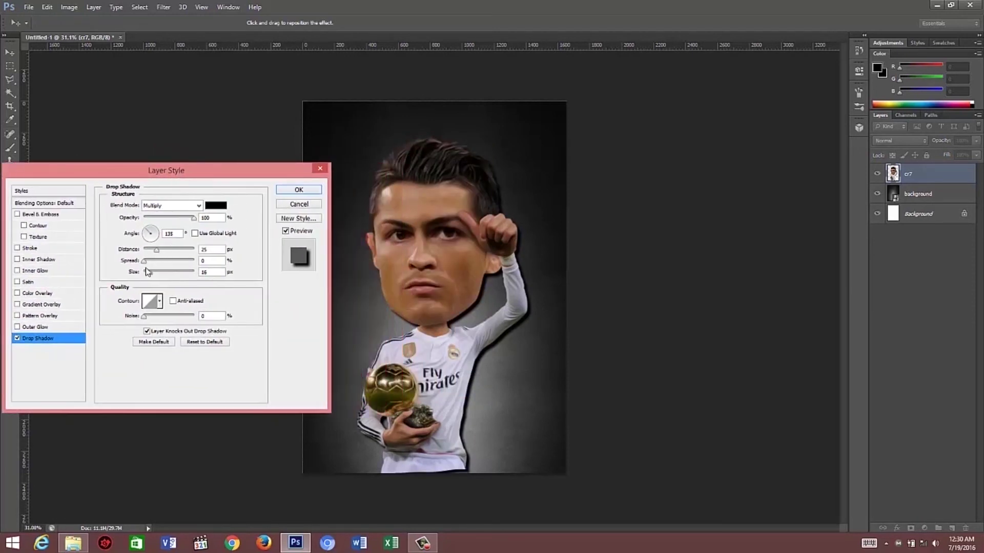
left_click_drag(151, 272, 164, 272)
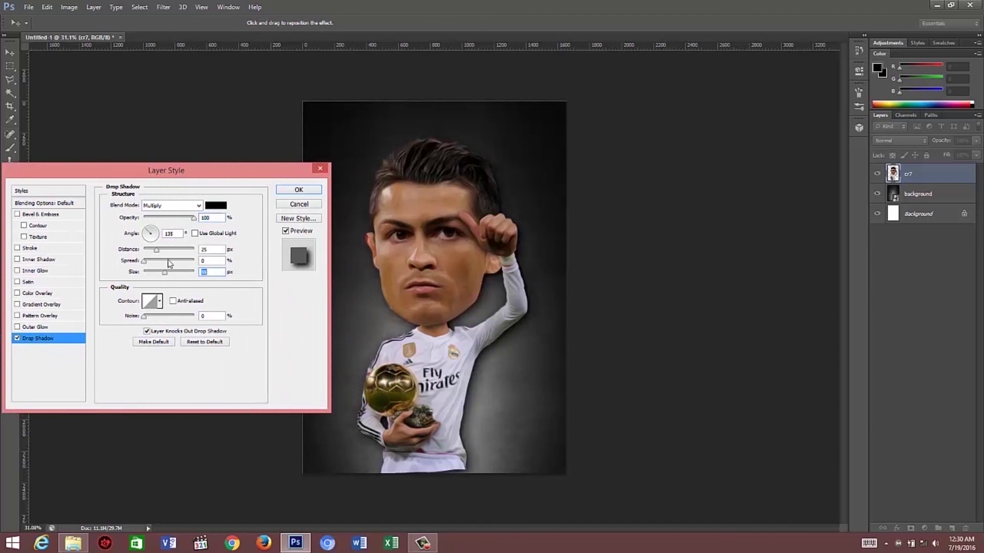
left_click_drag(438, 292, 437, 283)
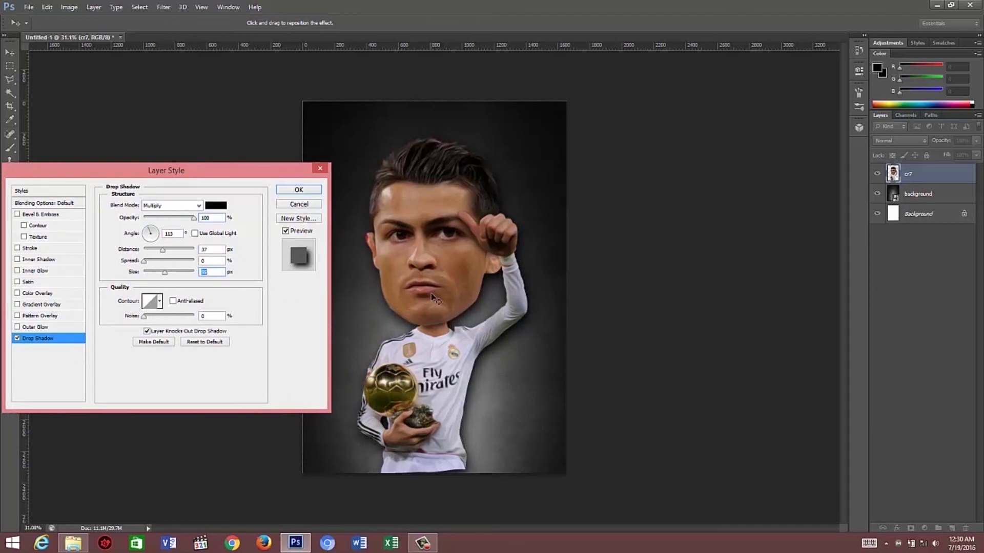
left_click(299, 190)
scroll(571, 285, "down", 1)
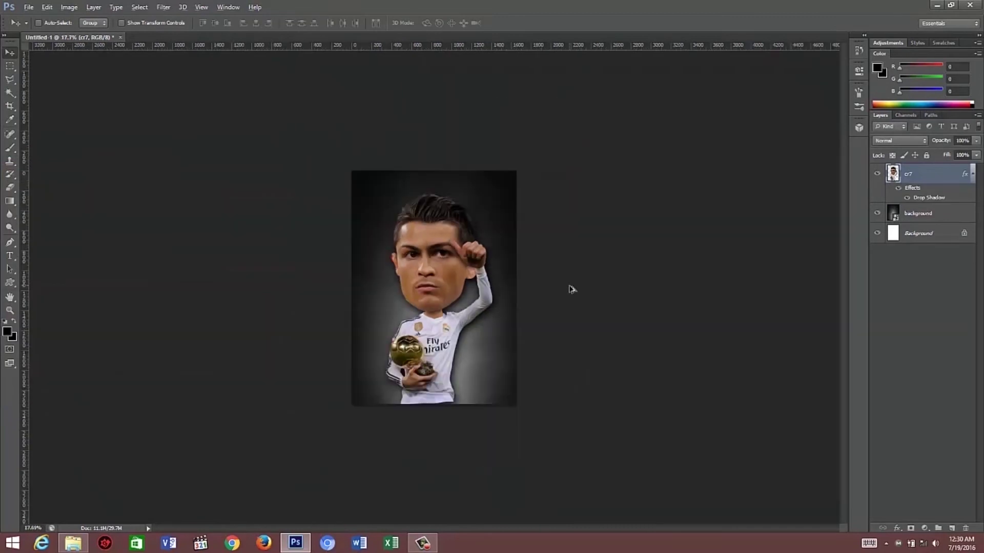
scroll(388, 277, "up", 2)
scroll(388, 277, "up", 1)
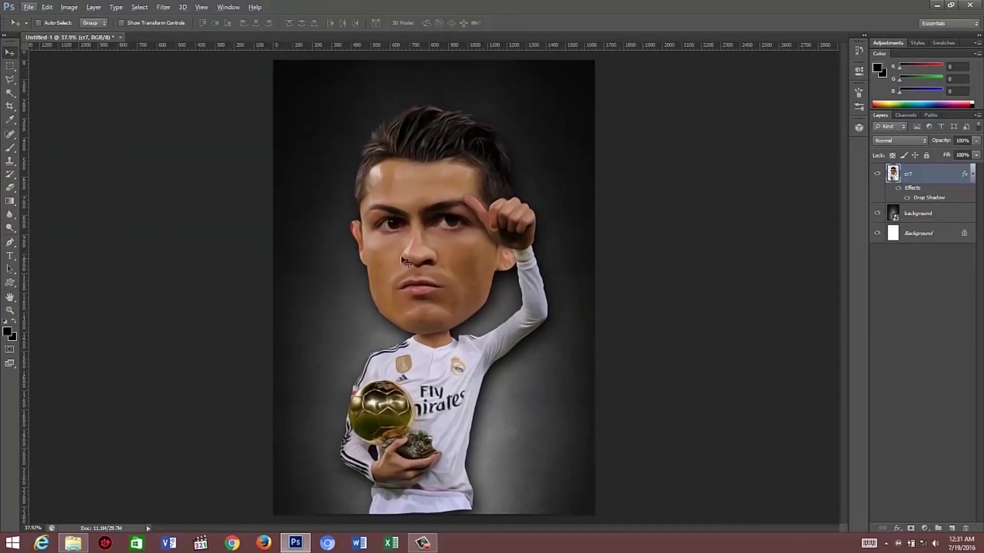
Add an Inner Shadow to cr7 with 40 px distance, 13 px size and -24° angle.
left_click(897, 527)
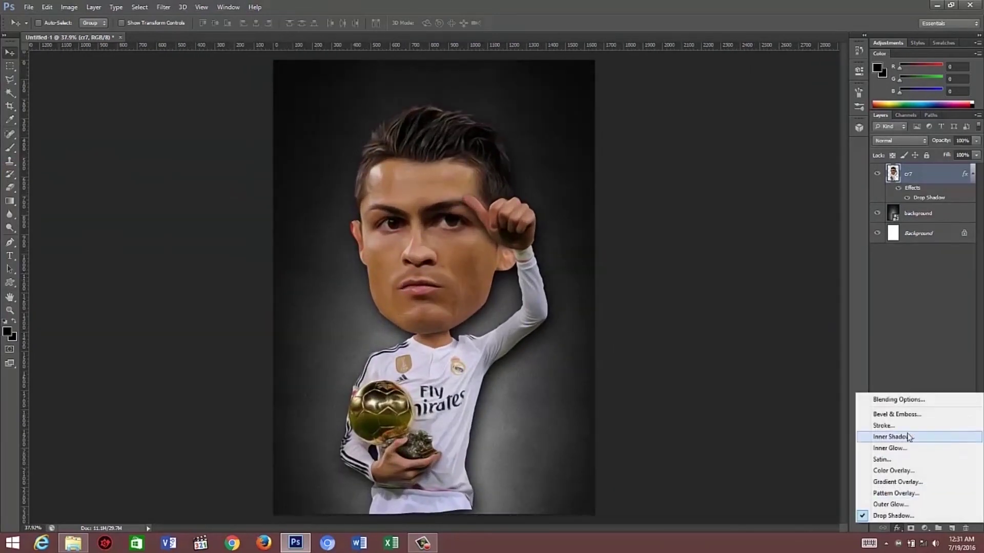
left_click(903, 404)
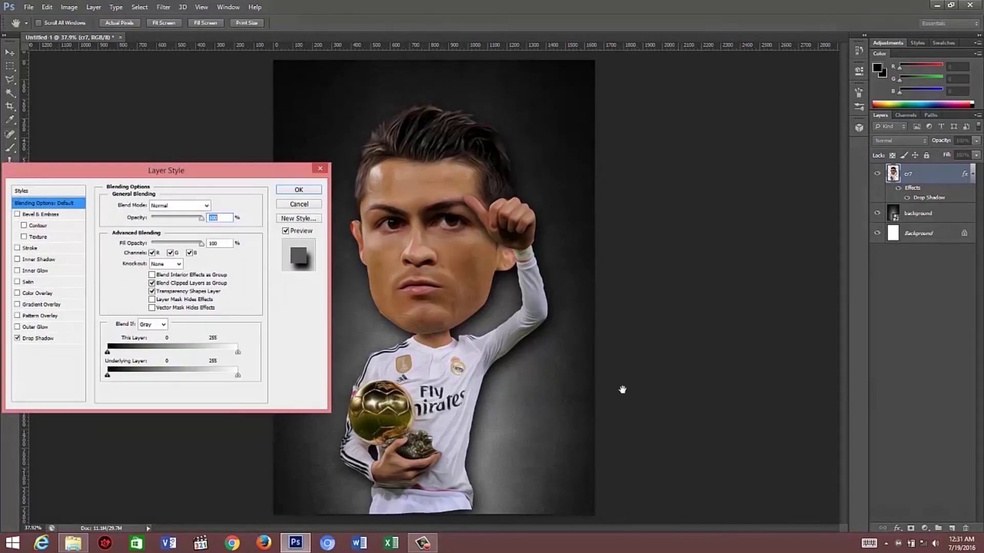
left_click(44, 260)
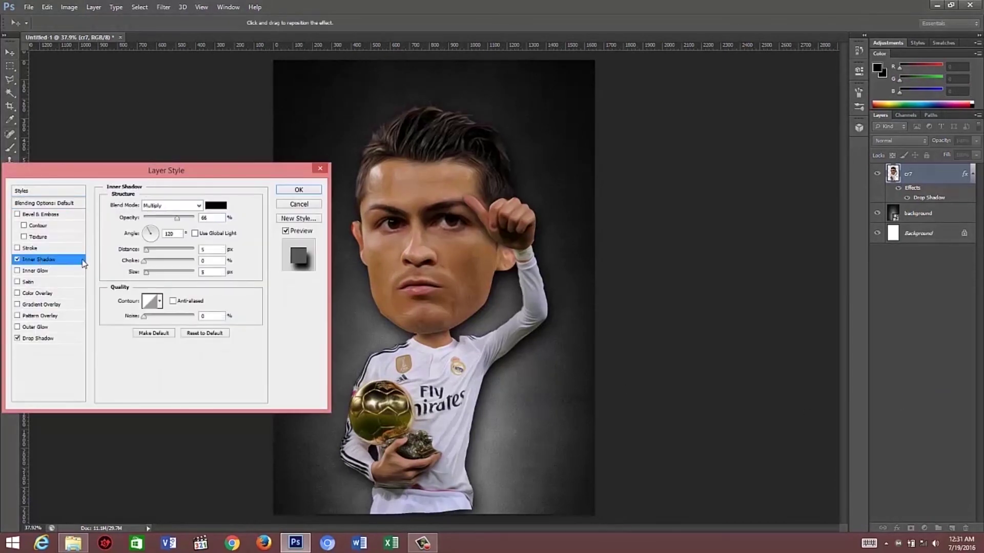
left_click_drag(148, 251, 149, 251)
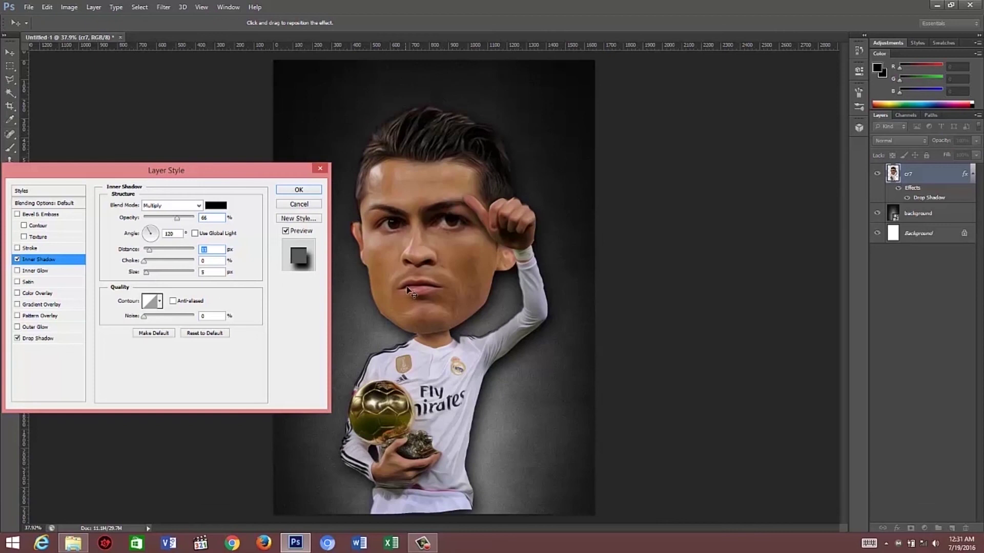
left_click_drag(407, 290, 411, 292)
left_click_drag(151, 275, 157, 276)
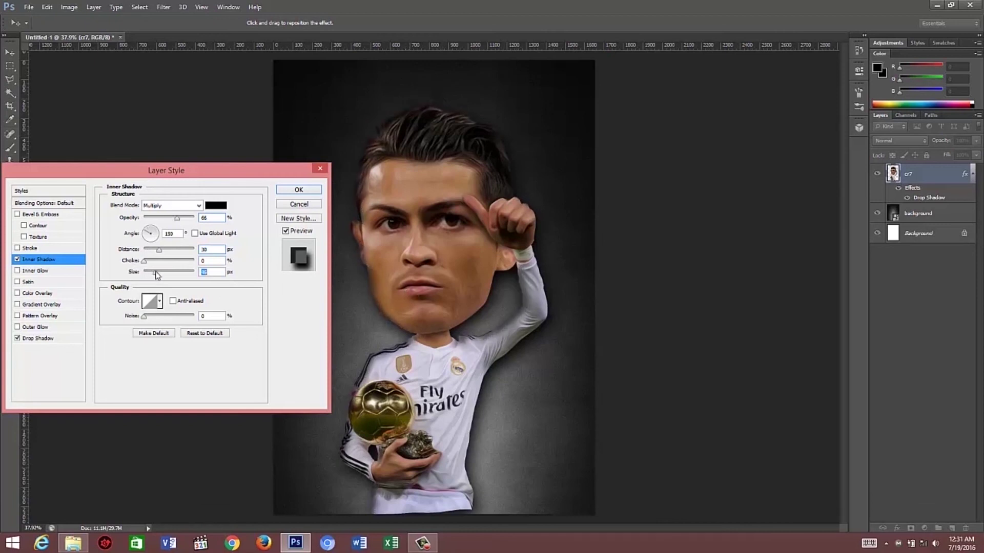
left_click_drag(405, 374, 382, 343)
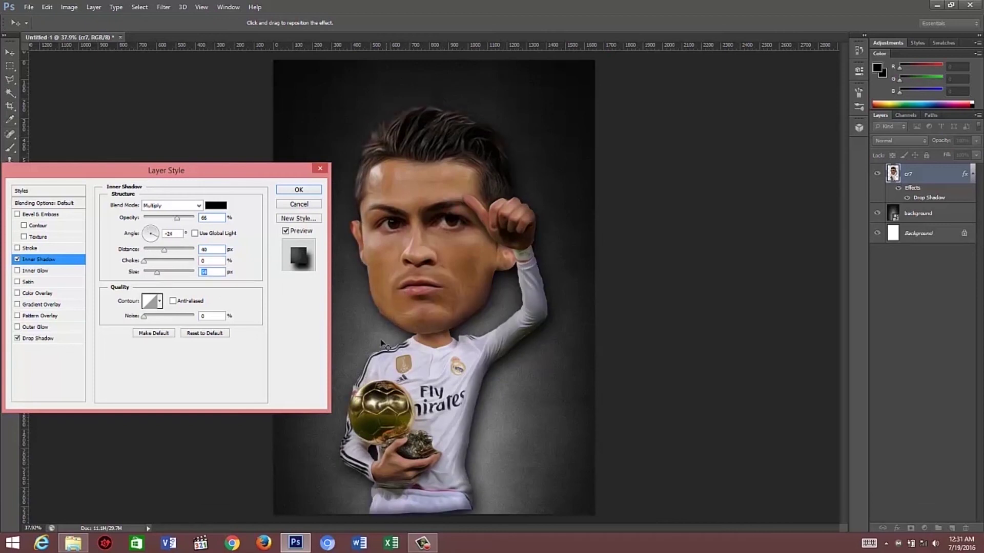
Apply the Inner Shadow to the cr7 layer.
left_click(299, 190)
scroll(441, 359, "up", 5)
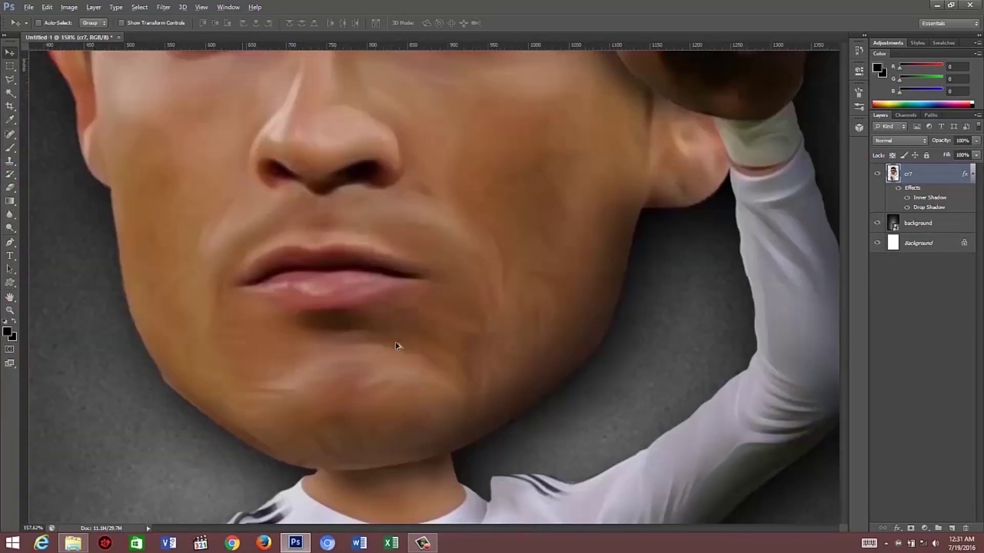
scroll(315, 365, "down", 3)
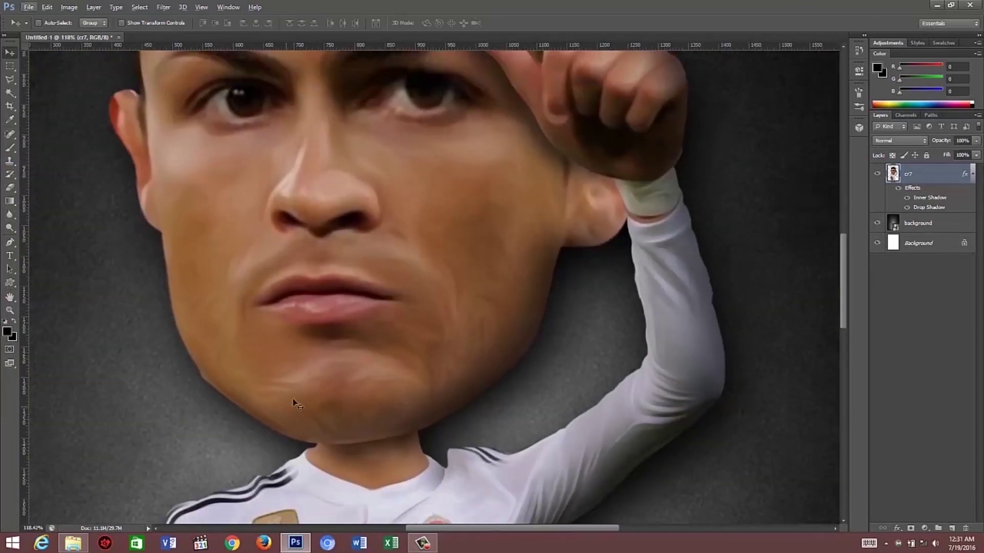
scroll(44, 311, "down", 1)
Set the Eraser to 100% opacity and 32 px size.
left_click(10, 187)
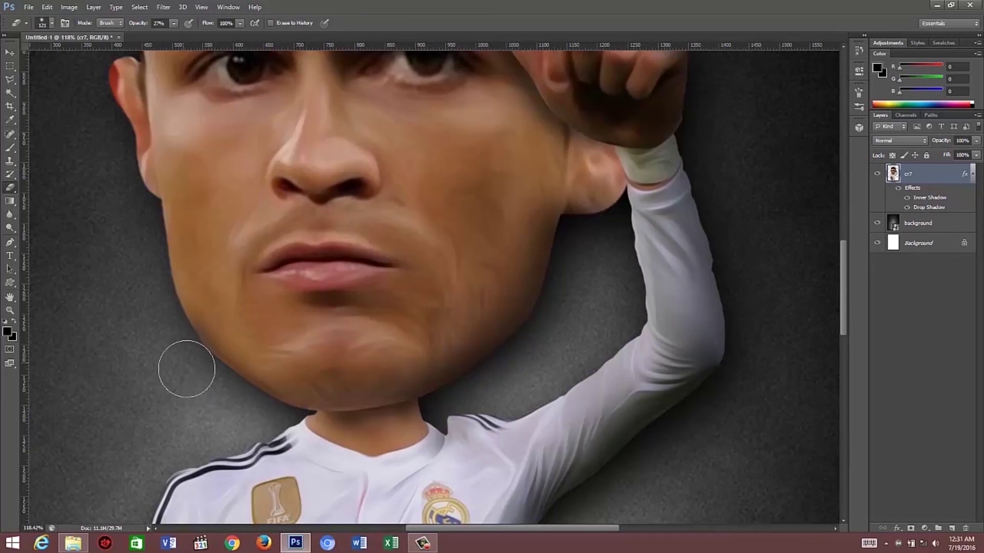
left_click(173, 24)
key("0")
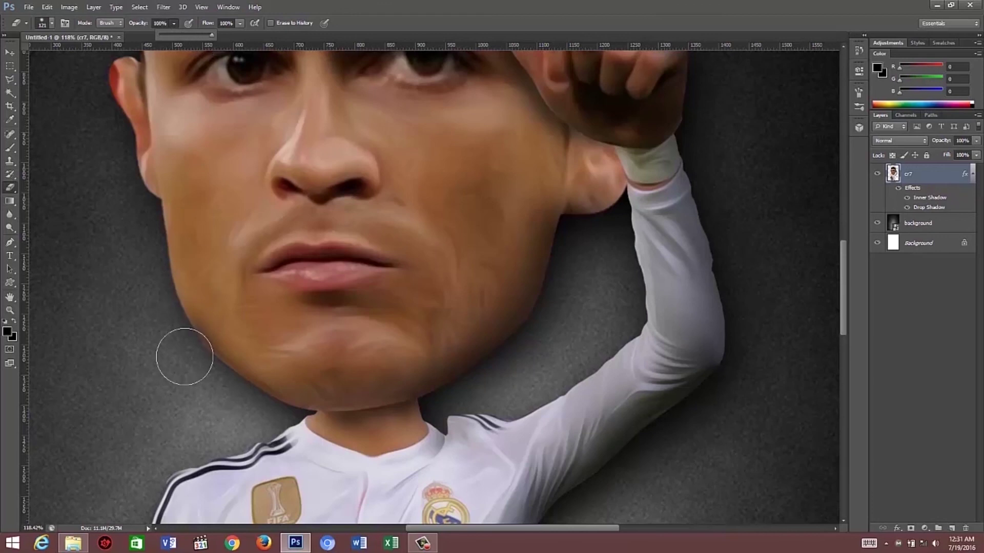
left_click(52, 23)
left_click(72, 108)
left_click(205, 361)
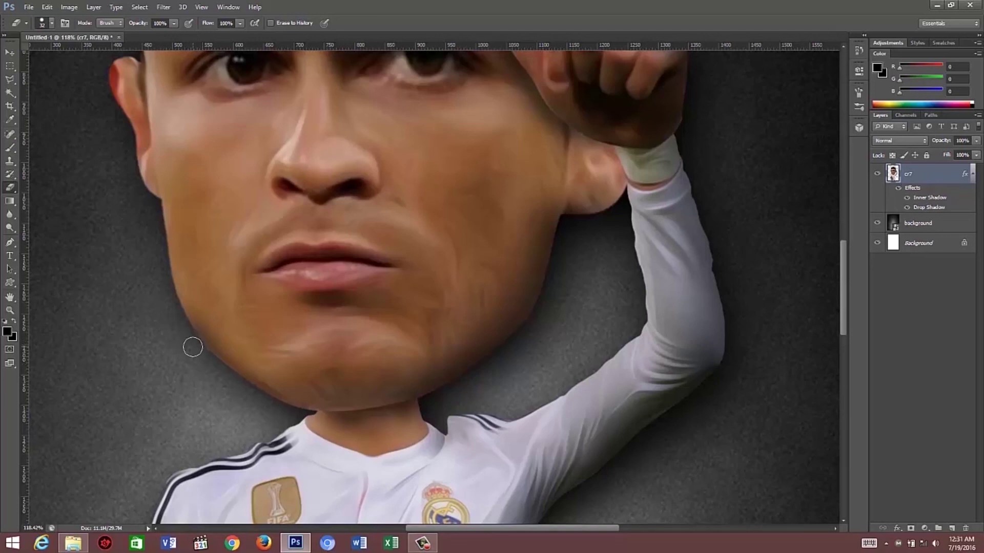
Fit the image on screen and nudge the cr7 figure slightly lower on the background.
key("ctrl+0")
scroll(481, 335, "up", 5)
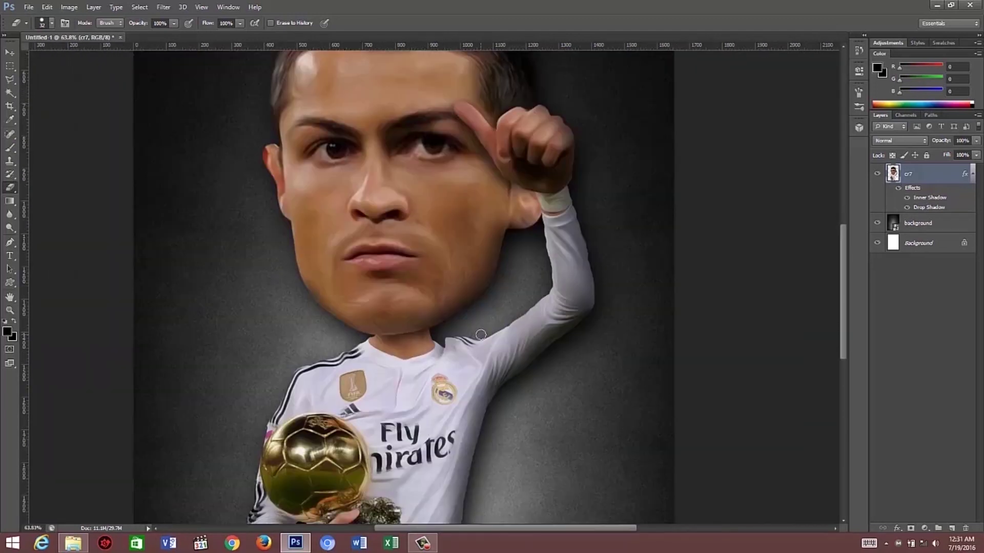
scroll(481, 321, "down", 3)
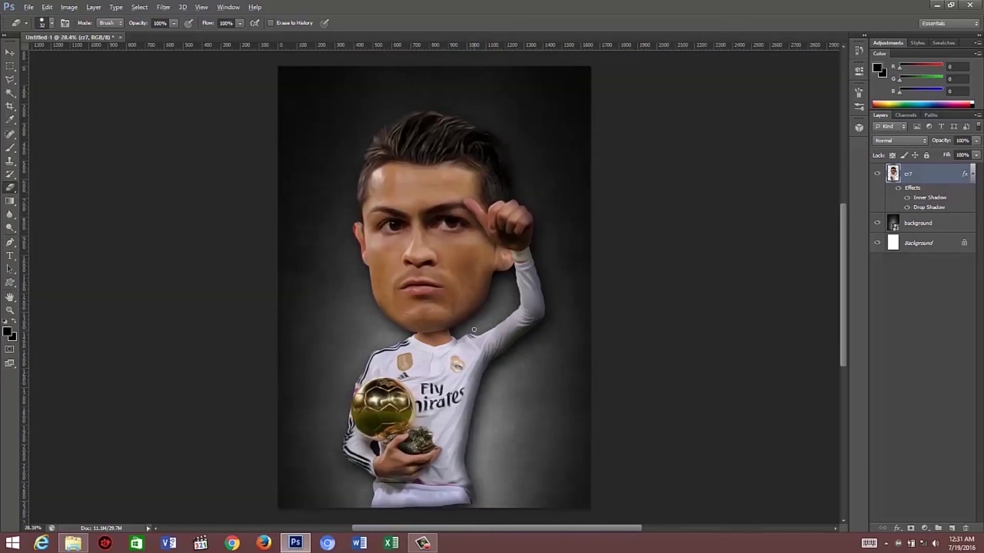
scroll(481, 322, "down", 2)
left_click(9, 52)
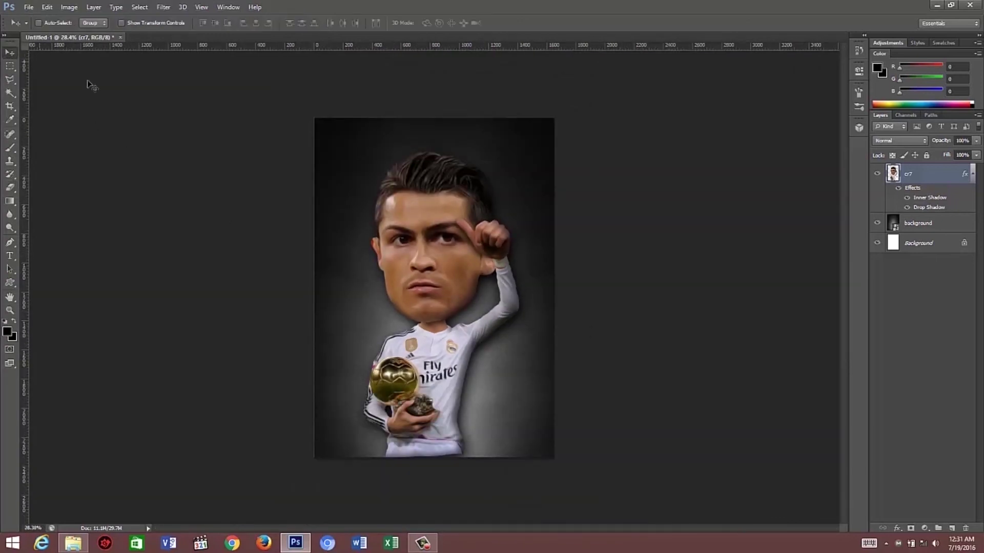
scroll(475, 447, "up", 2)
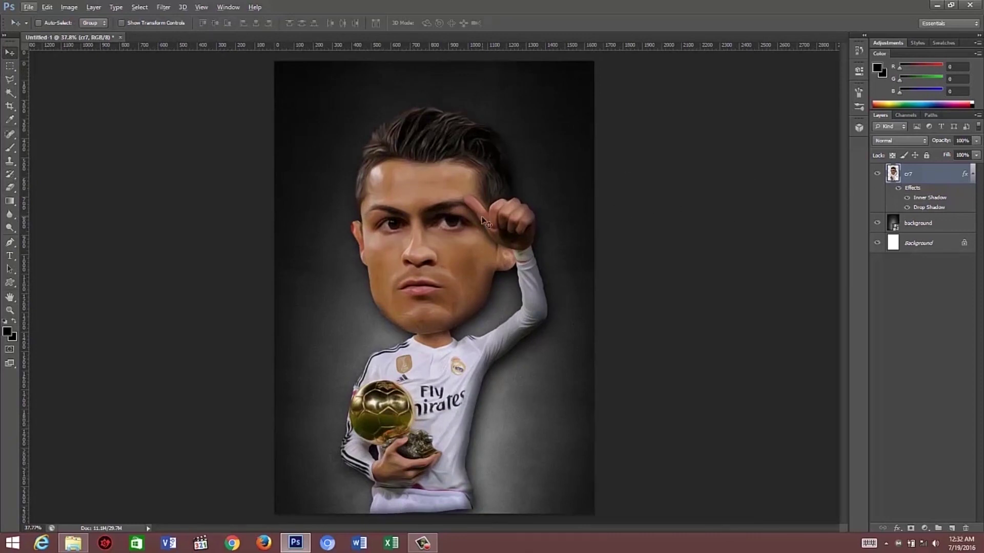
left_click_drag(484, 220, 467, 232)
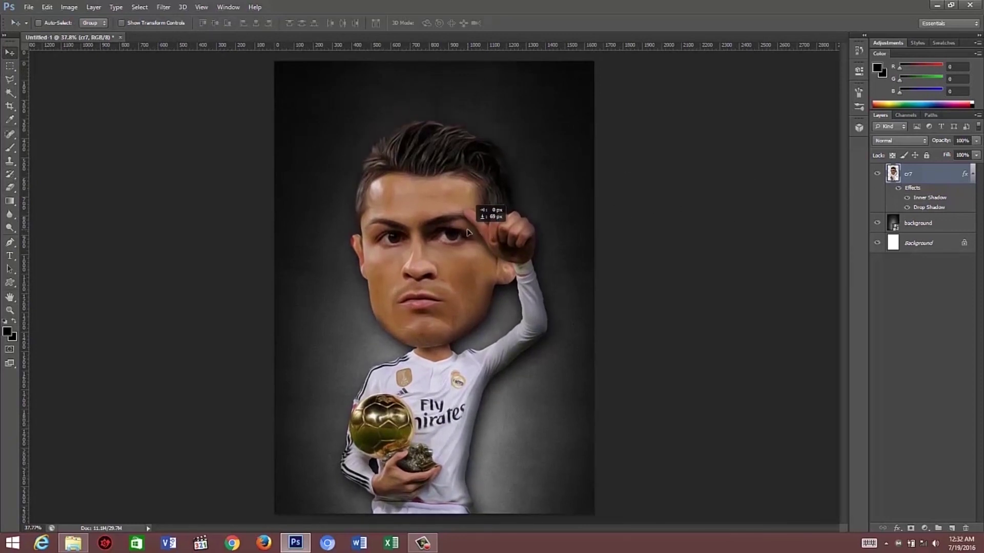
left_click_drag(468, 232, 470, 227)
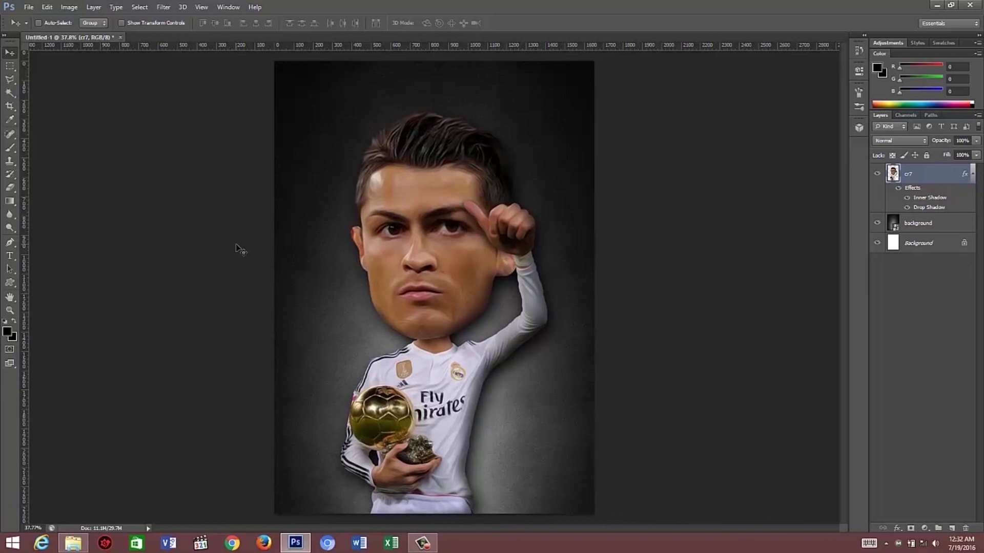
Type the footballer's name as a two-line caption in Master Of Break 48 pt.
left_click(9, 257)
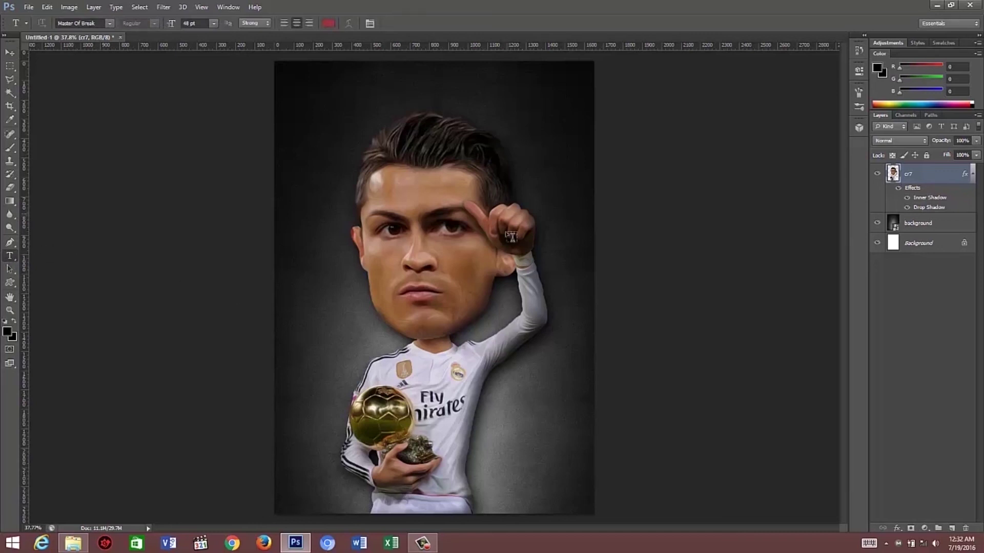
left_click(487, 419)
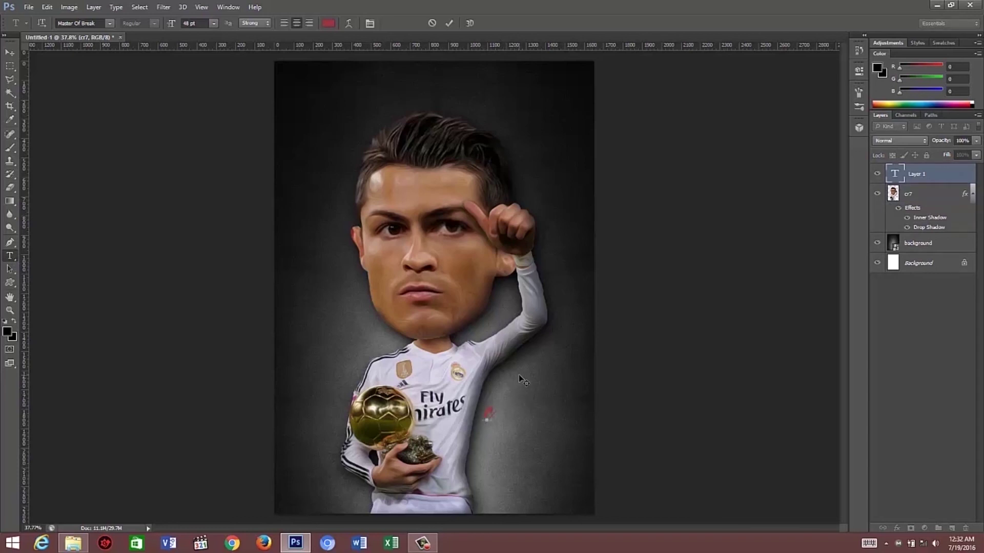
type("ristiano")
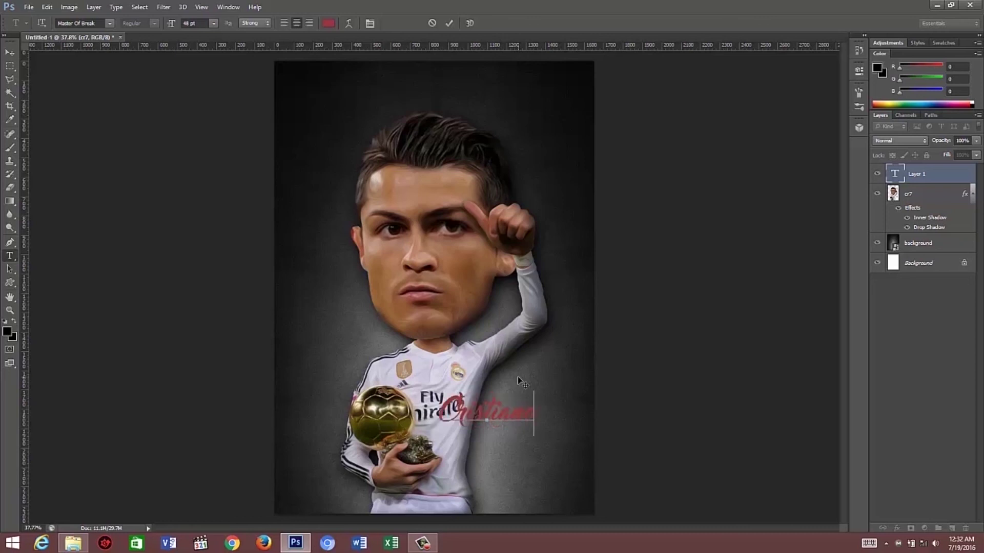
key("Return")
type("Ro")
type("naldo")
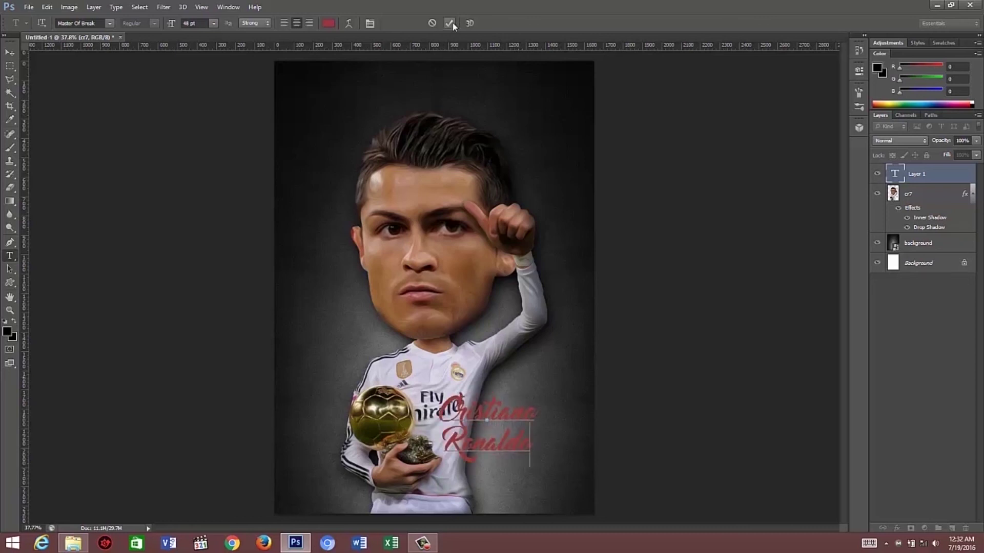
Colour the caption text white, commit it and move it to the lower right.
key("ctrl+a")
left_click(328, 23)
left_click(421, 353)
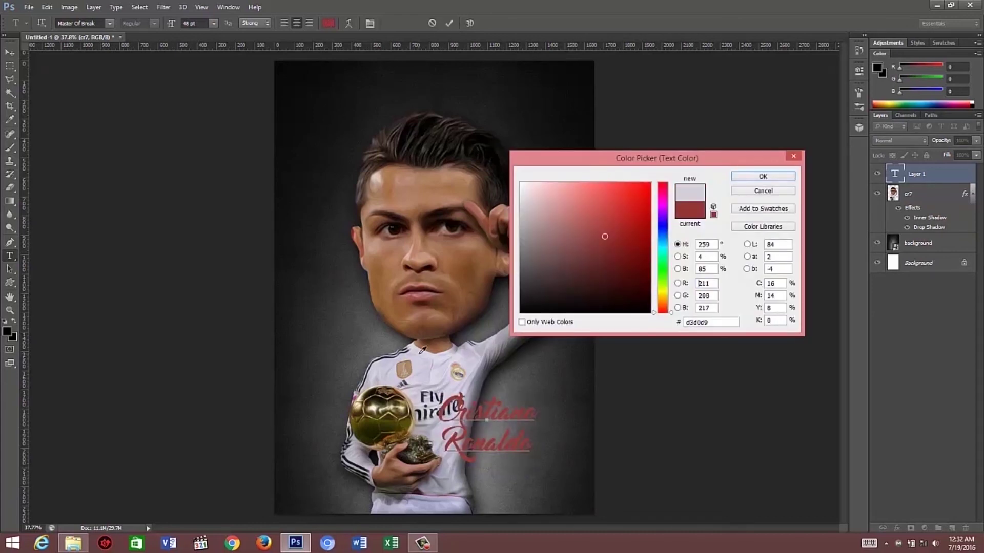
left_click(753, 174)
left_click(9, 52)
left_click_drag(496, 454, 540, 486)
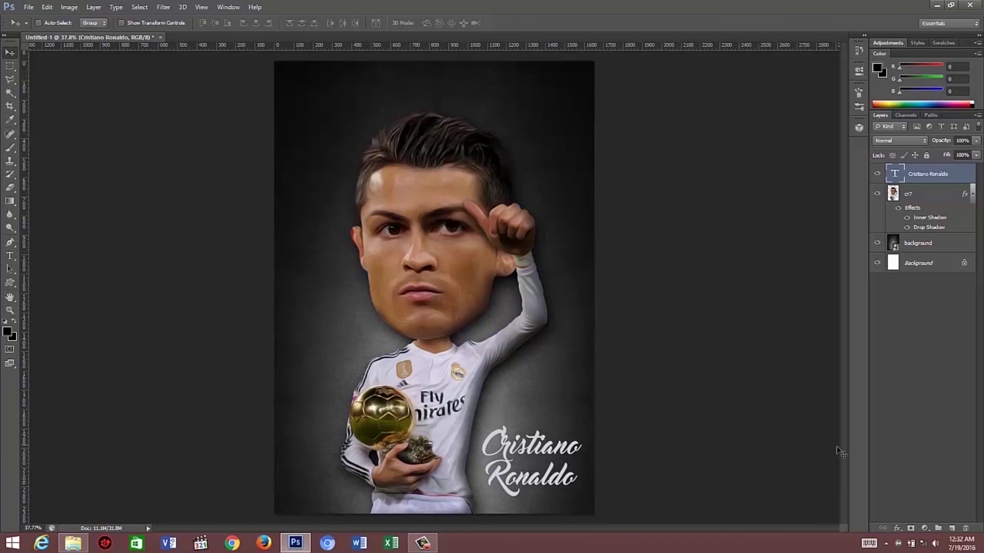
Turn on a Drop Shadow in the caption layer's blending options and fit the view.
left_click(897, 528)
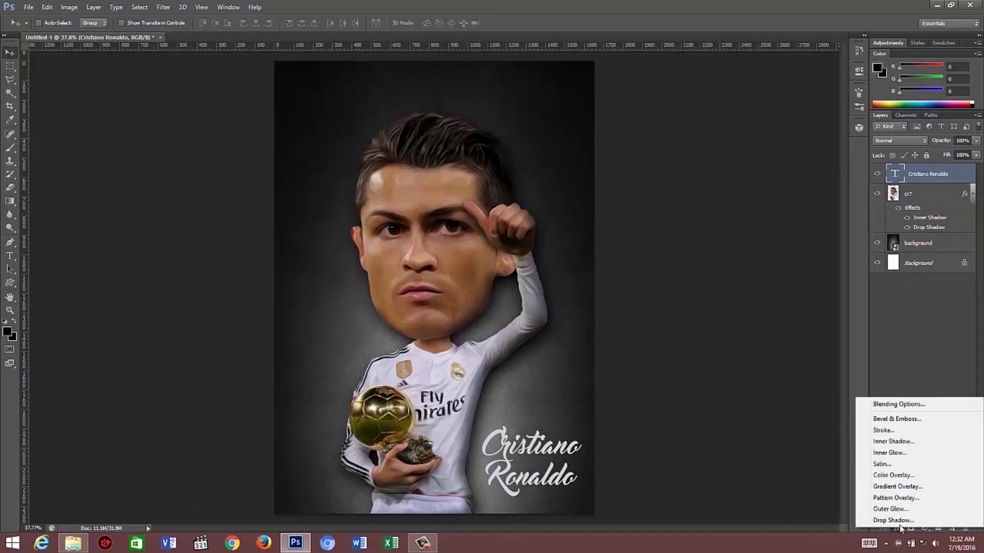
left_click(892, 408)
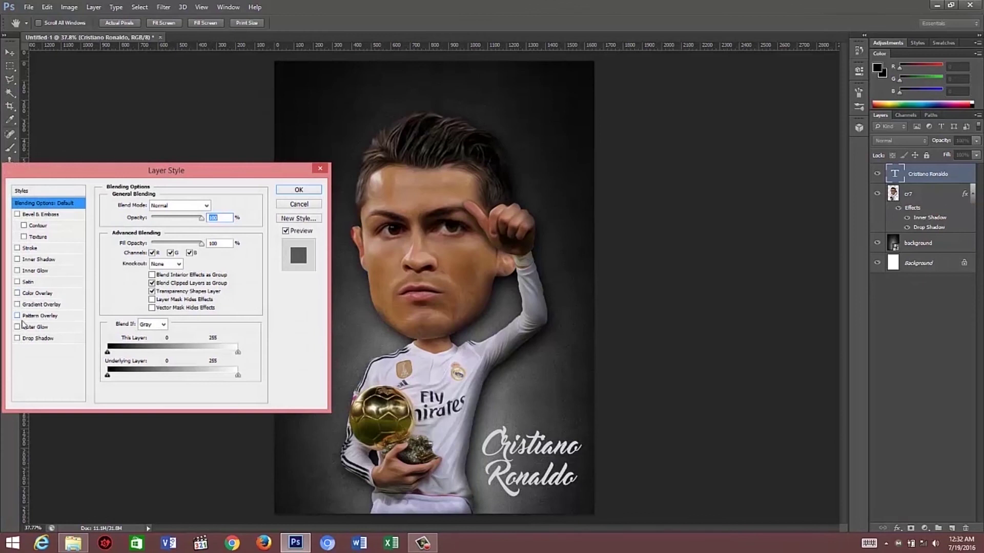
left_click(25, 339)
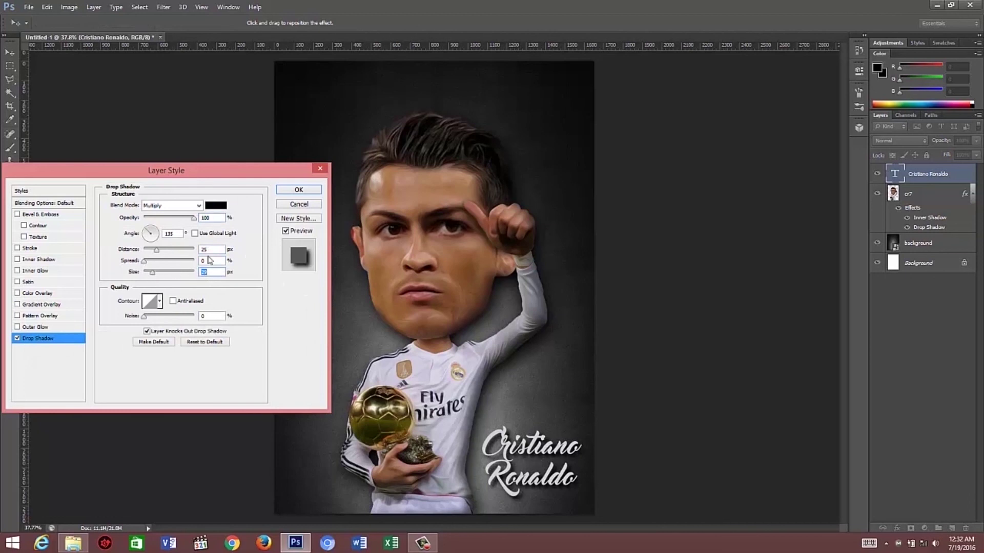
left_click(299, 190)
key("ctrl+minus")
key("ctrl+0")
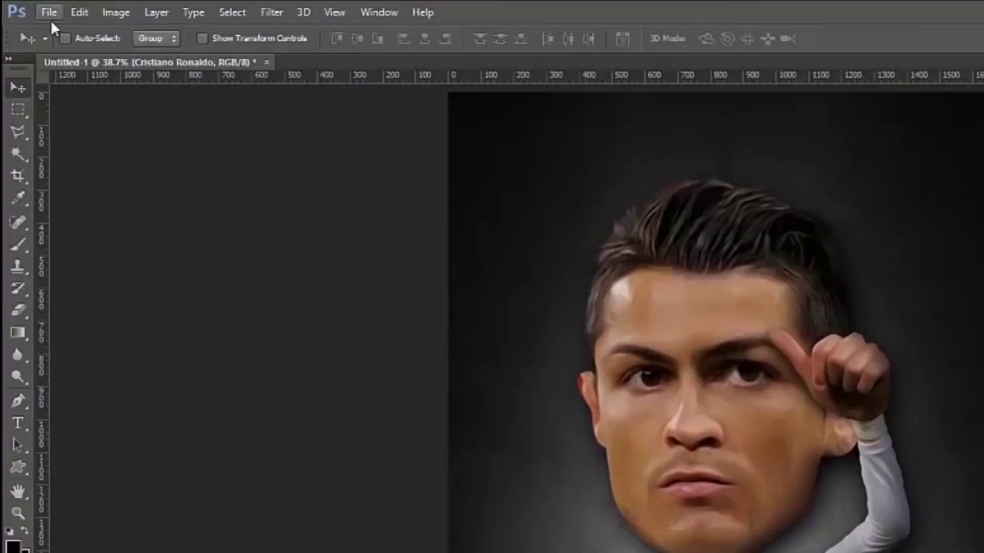
Save the caricature as JPEG 'karikatur' in the BAHAN PM folder at Maximum quality 12.
left_click(29, 7)
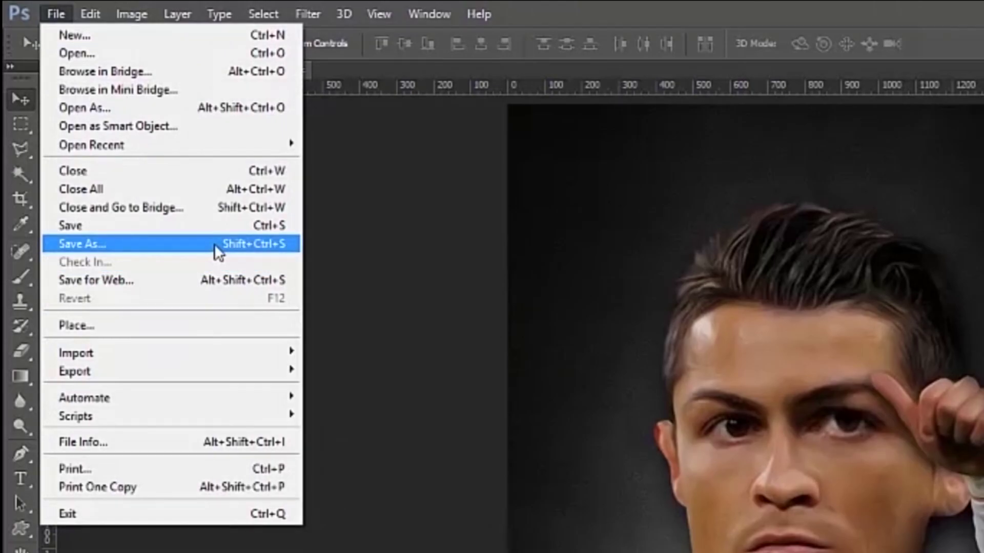
left_click(215, 245)
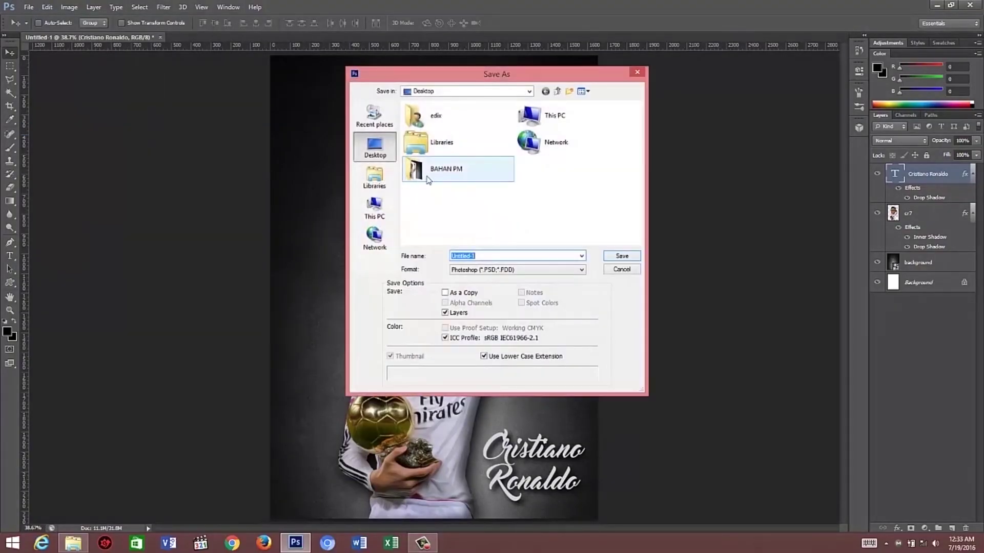
double_click(427, 174)
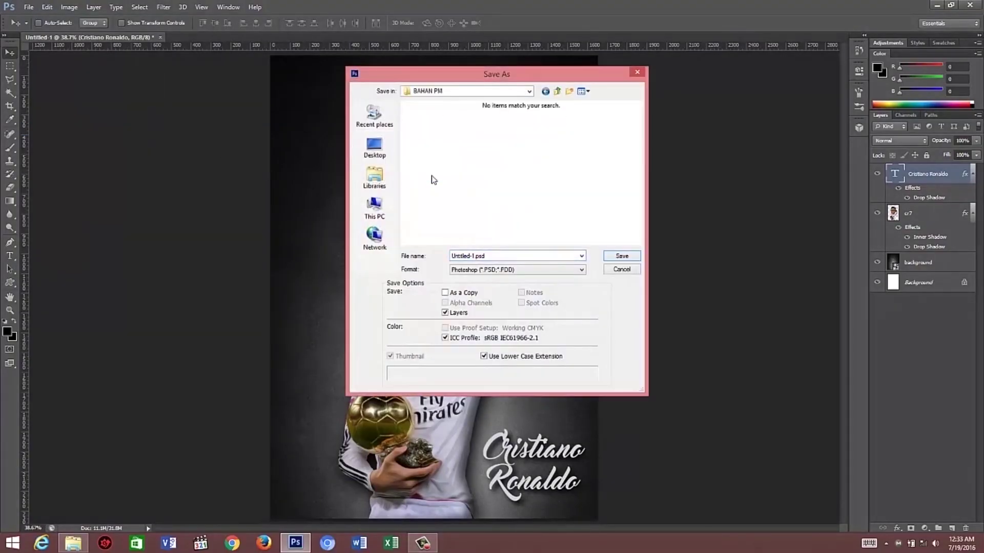
left_click(504, 271)
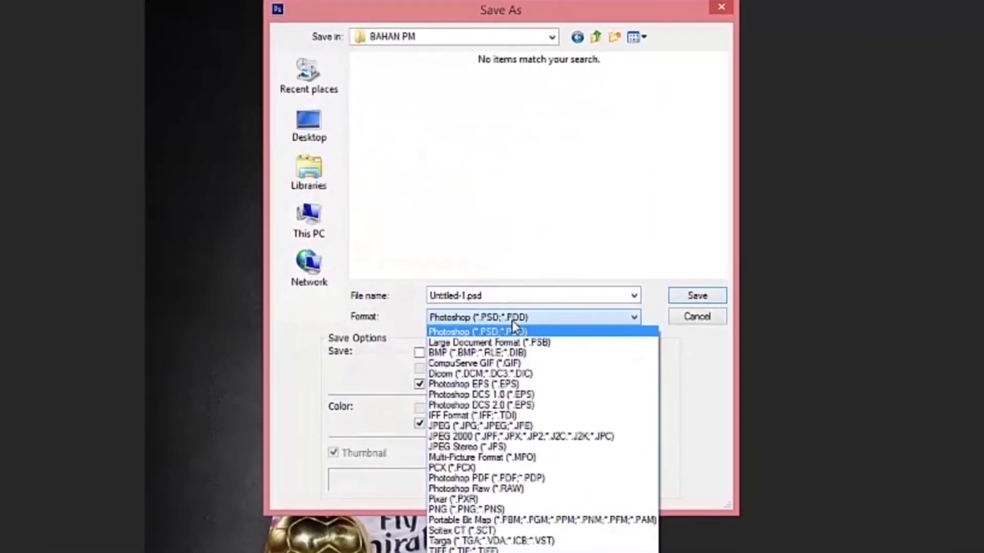
left_click(501, 426)
left_click(574, 290)
type("karikatur")
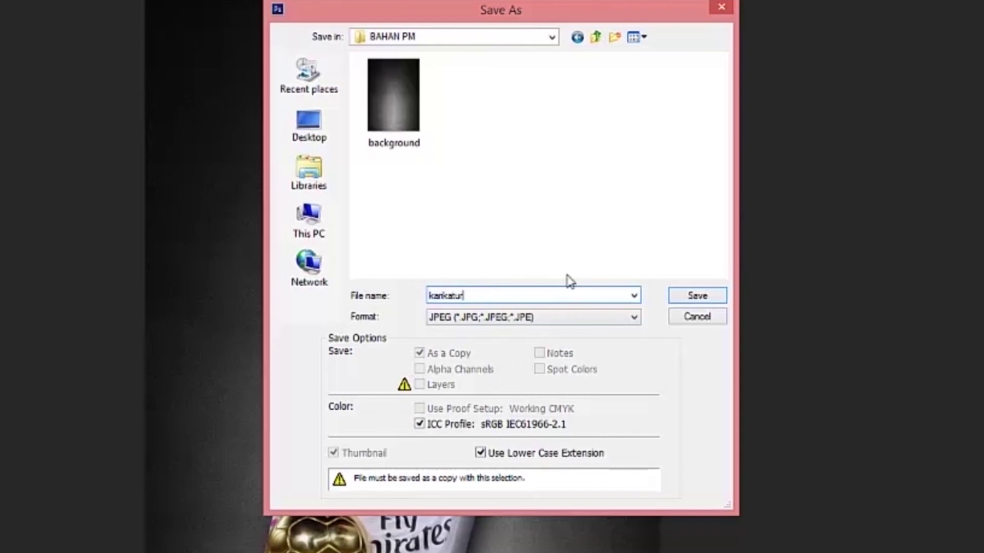
left_click(682, 300)
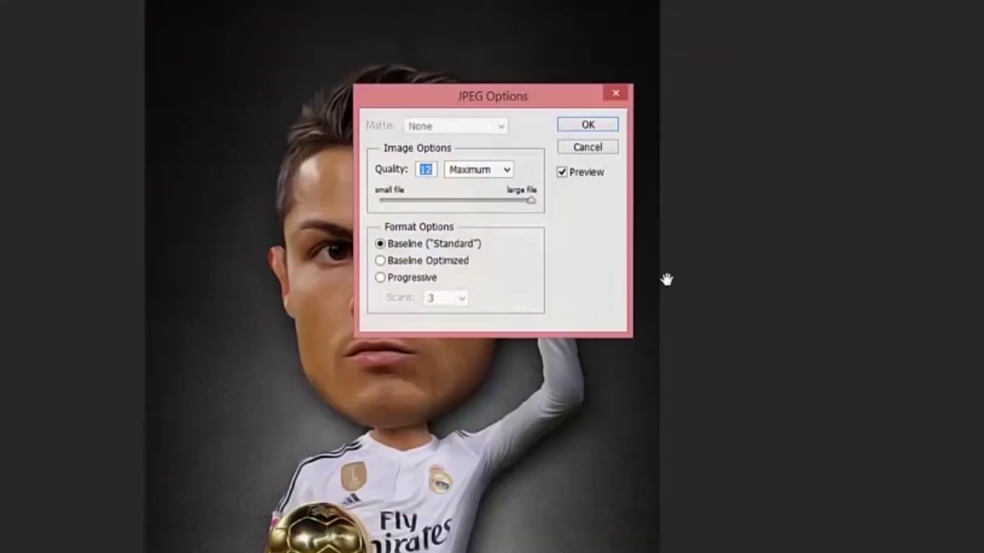
left_click(596, 128)
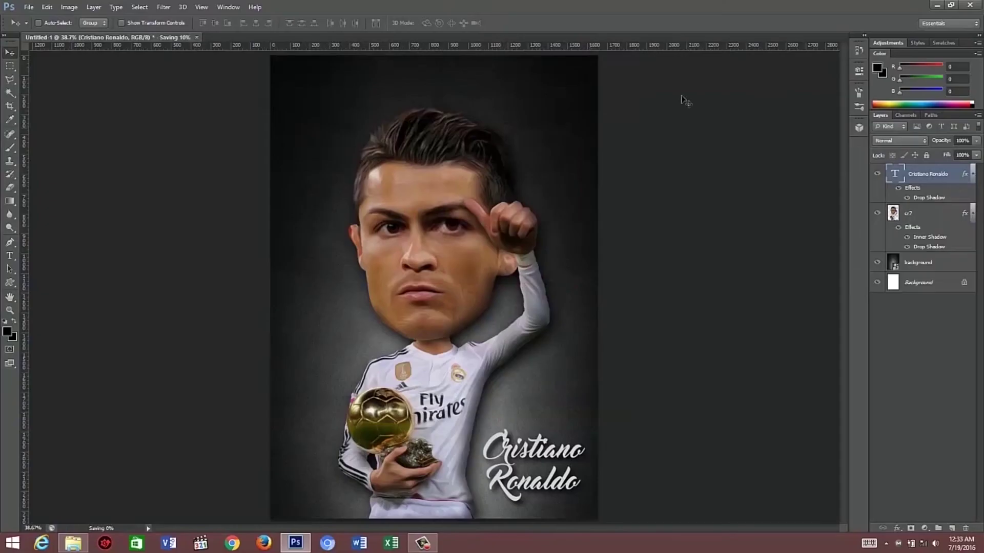